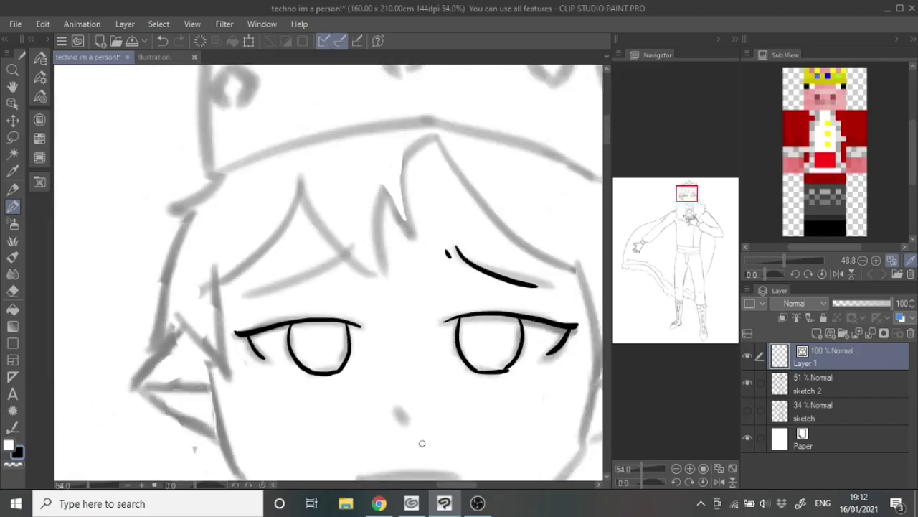
Step: Ink the remaining eyebrow over the sketch and adjust the line with Transform
scroll(158, 308, "up", 2)
scroll(143, 251, "down", 2)
mouse_move(142, 242)
left_mouse_down()
mouse_move(104, 289)
mouse_move(180, 247)
left_mouse_up()
key("ctrl+t")
key("Return")
key("p")
Step: Ink the short nose mark and the outline of the open mouth over the sketch
scroll(287, 373, "down", 1)
left_click_drag(327, 416, 327, 238)
scroll(313, 306, "up", 2)
left_click_drag(322, 205, 334, 226)
mouse_move(268, 307)
left_mouse_down()
mouse_move(411, 300)
mouse_move(420, 370)
left_mouse_up()
key("ctrl+z")
left_click_drag(267, 307, 273, 378)
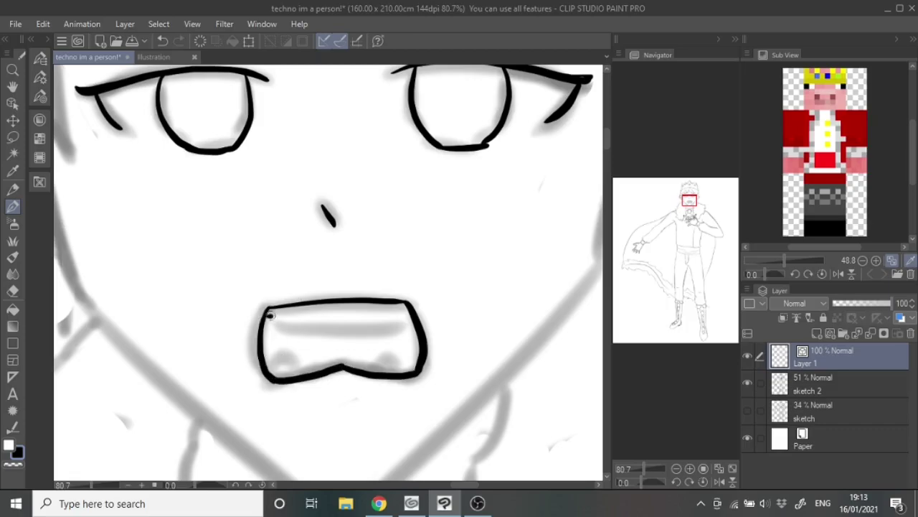
Step: Ink the angular jawline from both cheeks down to the pointed chin
scroll(394, 374, "down", 5)
scroll(346, 391, "up", 4)
left_click_drag(259, 477, 502, 244)
scroll(502, 244, "up", 4)
left_click_drag(498, 69, 460, 272)
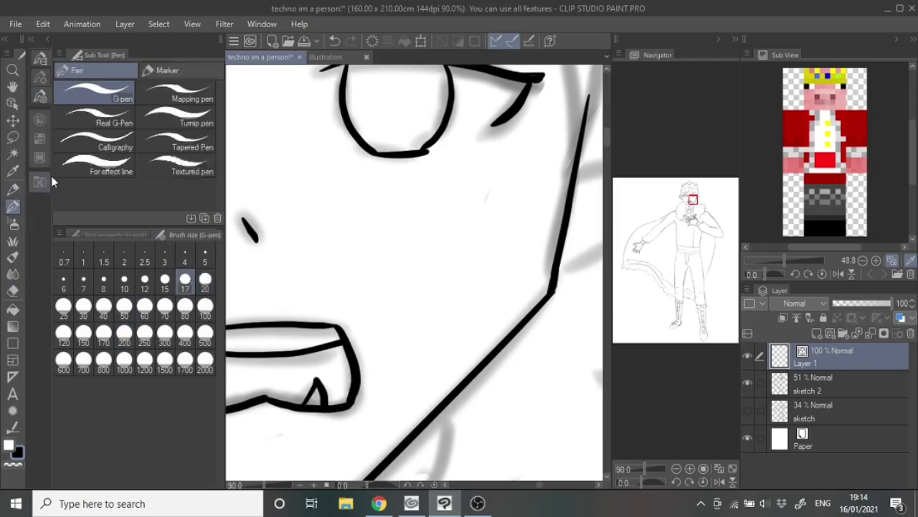
scroll(469, 305, "down", 1)
scroll(347, 261, "down", 5)
left_click_drag(251, 319, 391, 394)
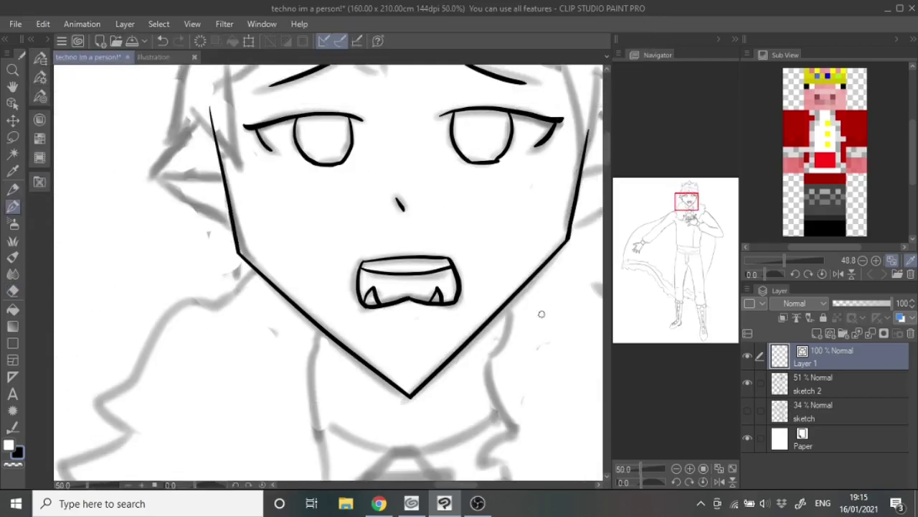
Step: Ink the pointed fringe strands over the forehead and the side lock beside the eye
left_click_drag(391, 201, 391, 395)
left_click_drag(434, 139, 411, 237)
left_click_drag(383, 271, 379, 181)
left_click_drag(226, 272, 355, 241)
left_click_drag(191, 301, 244, 355)
left_click_drag(198, 323, 84, 392)
Step: Ink the crown's peaked lower edge, sides and pointed top edge, and trim the lines overshooting the corners
left_click_drag(94, 250, 353, 200)
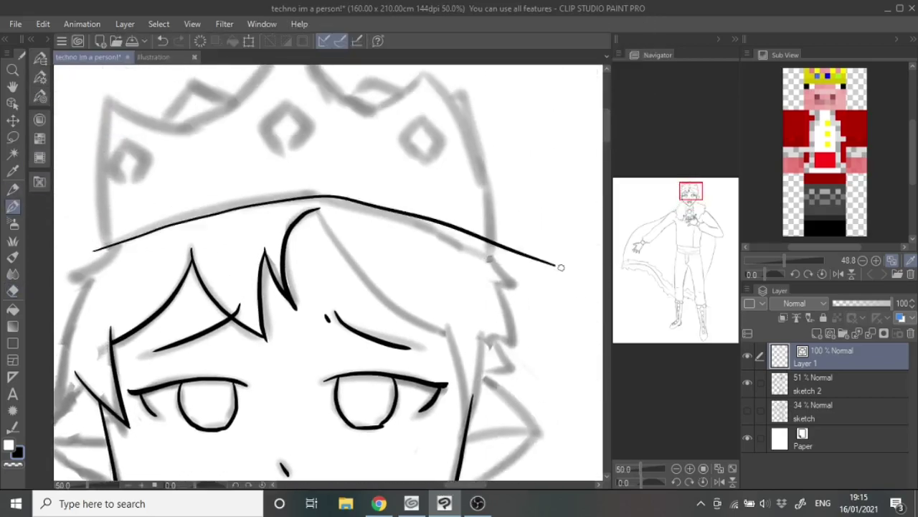
mouse_move(97, 252)
left_mouse_down()
mouse_move(302, 195)
mouse_move(603, 319)
left_mouse_up()
left_click_drag(104, 113, 122, 298)
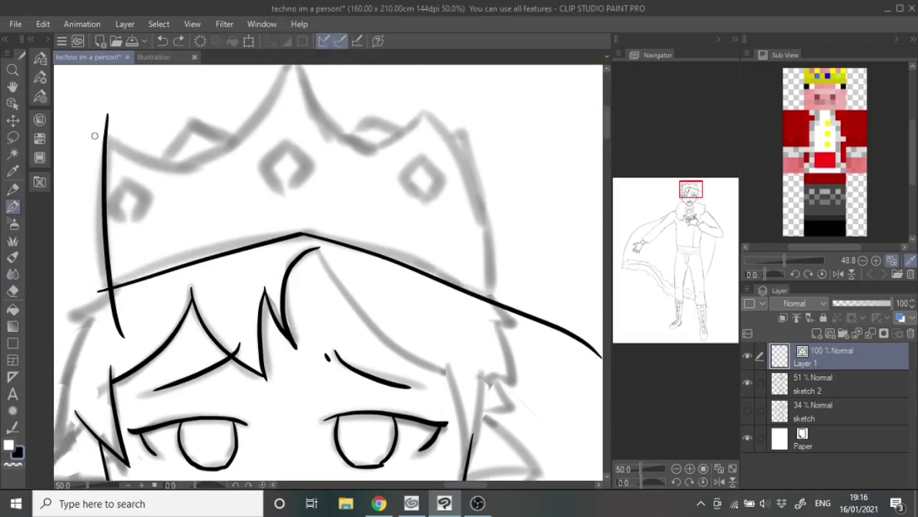
scroll(300, 134, "up", 2)
mouse_move(293, 157)
left_mouse_down()
mouse_move(104, 255)
mouse_move(443, 205)
mouse_move(488, 416)
left_mouse_up()
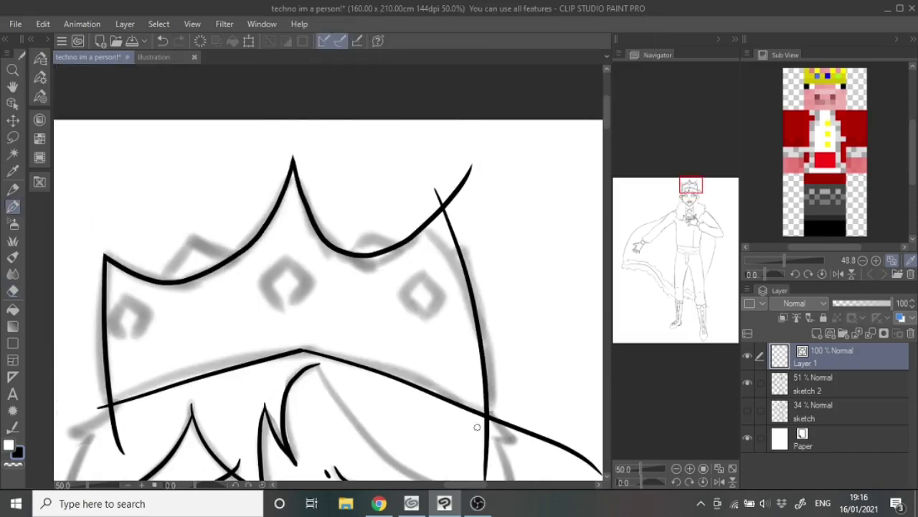
left_click_drag(596, 470, 495, 422)
left_click_drag(118, 452, 111, 409)
Step: Ink the crown's central diamond jewel and place a copy over the sketched jewel near the crown's left edge
mouse_move(283, 259)
left_mouse_down()
mouse_move(315, 284)
mouse_move(289, 251)
mouse_move(302, 322)
left_mouse_up()
key("m")
left_click_drag(279, 253, 278, 254)
key("ctrl+c")
key("ctrl+v")
key("ctrl+t")
left_click_drag(284, 286, 133, 317)
key("Return")
Step: Place another copy of the diamond on the crown's opposite side and merge the pasted layers into the line art
key("ctrl+c")
key("ctrl+v")
key("ctrl+t")
key("Return")
key("ctrl+d")
key("ctrl+e")
key("ctrl+e")
Step: Ink the crown's back points showing between the front peaks and erase the overlapping line ends
key("p")
mouse_move(332, 259)
left_mouse_down()
mouse_move(384, 228)
mouse_move(337, 255)
left_mouse_up()
key("e")
key("p")
mouse_move(165, 281)
left_mouse_down()
mouse_move(197, 243)
mouse_move(219, 266)
left_mouse_up()
key("e")
key("p")
Step: Ink the long fringe strand and the jagged outer hair edge below the crown's right corner
scroll(159, 286, "down", 2)
scroll(528, 414, "up", 3)
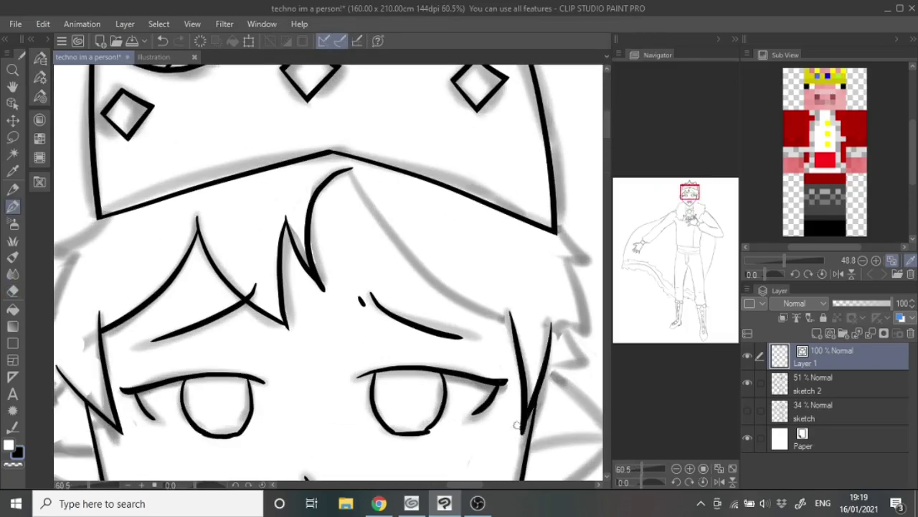
left_click_drag(352, 170, 508, 315)
left_click_drag(567, 224, 583, 334)
Step: Ink the pointed ears with their inner fold lines beside the hair
left_click_drag(552, 373, 477, 204)
mouse_move(470, 200)
left_mouse_down()
mouse_move(571, 292)
mouse_move(446, 337)
left_mouse_up()
scroll(459, 287, "down", 2)
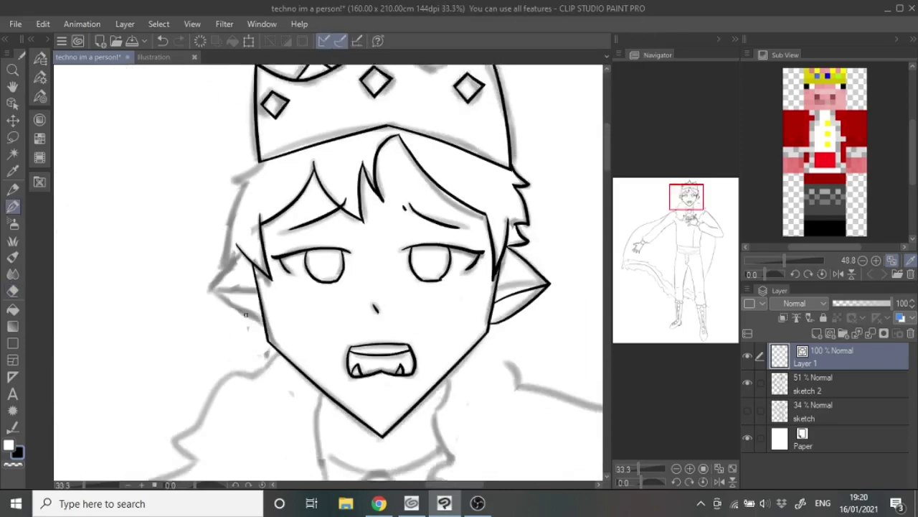
key("ctrl+z")
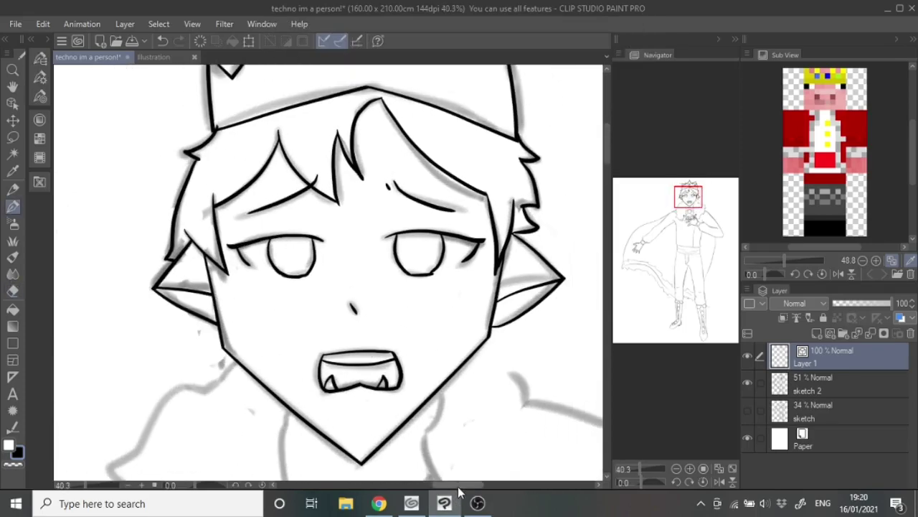
Step: Ink the jagged inner and outer edges of the fur collar on the drawing's right side
scroll(358, 273, "down", 5)
left_click_drag(439, 147, 443, 248)
scroll(359, 272, "right", 3)
left_click_drag(405, 171, 521, 188)
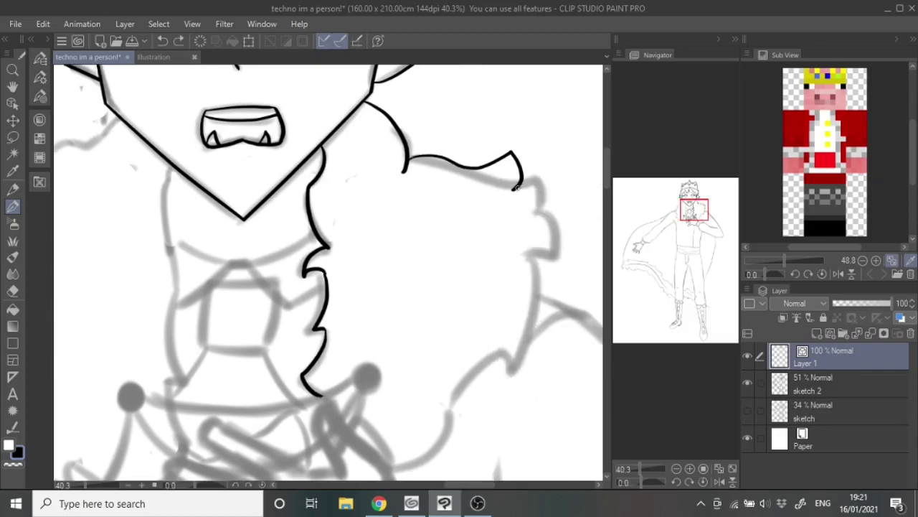
left_click_drag(532, 243, 363, 424)
scroll(355, 421, "left", 3)
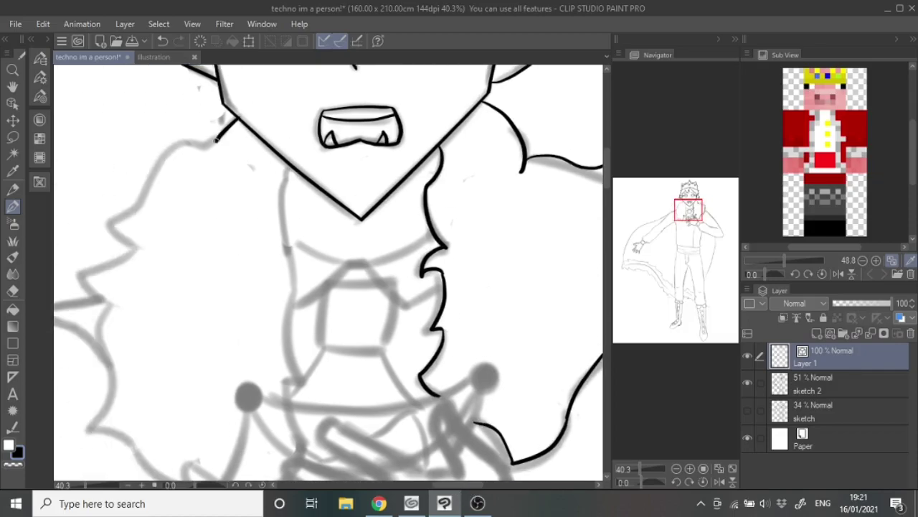
Step: Ink the jagged outer and lower edges of the fur collar on the drawing's left side
left_click_drag(119, 208, 108, 255)
scroll(330, 272, "left", 3)
left_click_drag(179, 294, 159, 433)
scroll(330, 272, "down", 2)
left_click_drag(252, 357, 356, 388)
scroll(330, 273, "down", 2)
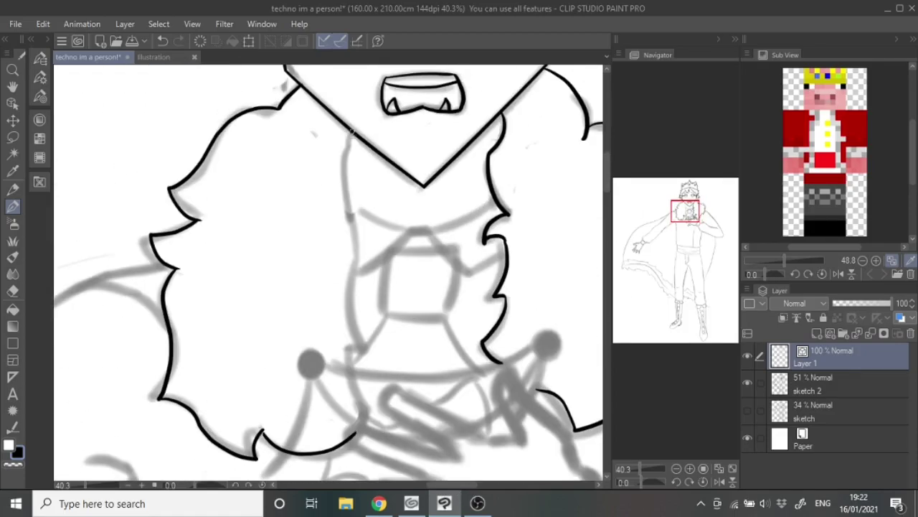
Step: Ink the cape's round clasps and the cords draped between them across the chest
scroll(305, 236, "down", 3)
scroll(300, 243, "right", 3)
mouse_move(490, 216)
left_mouse_down()
mouse_move(298, 235)
mouse_move(480, 213)
mouse_move(403, 237)
mouse_move(267, 237)
left_mouse_up()
key("ctrl+z")
left_click_drag(481, 229, 260, 249)
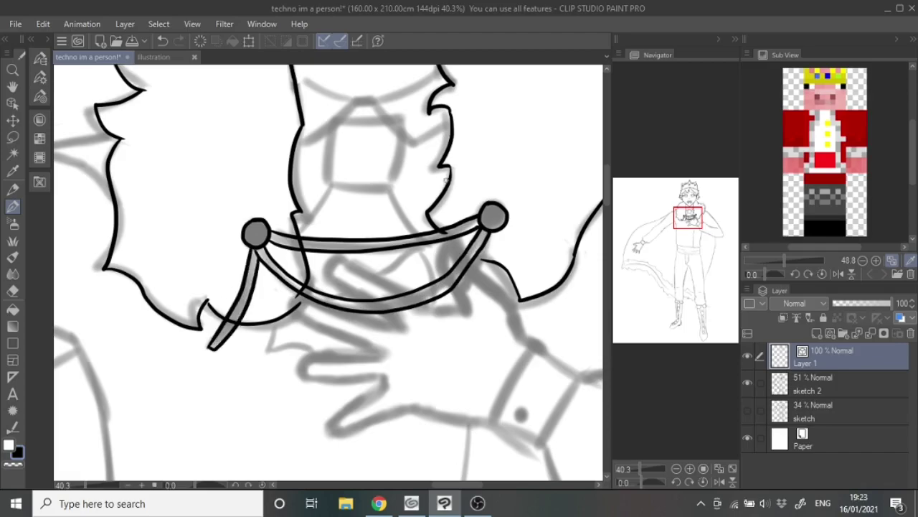
Step: Ink the tassel at the end of the hanging cord and redraw the fur's lower edge beside it
scroll(204, 350, "up", 2)
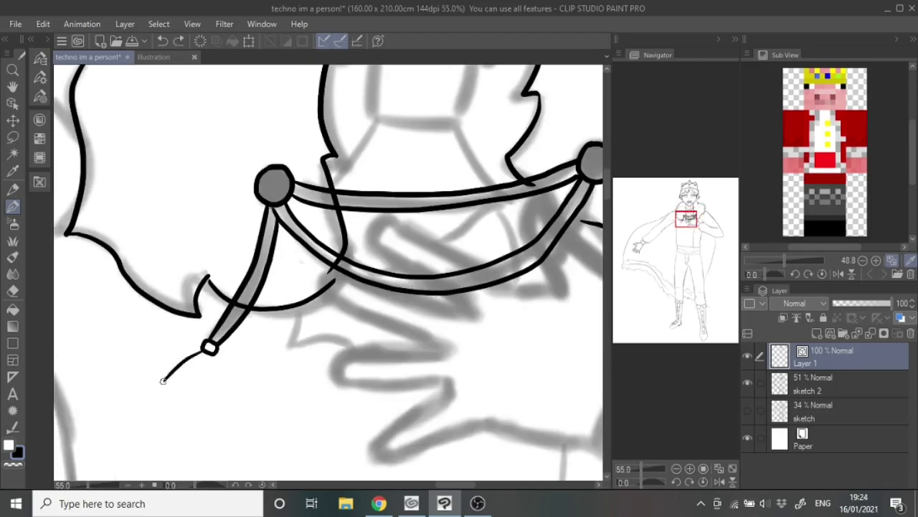
left_click_drag(181, 375, 180, 380)
left_click_drag(593, 183, 454, 257)
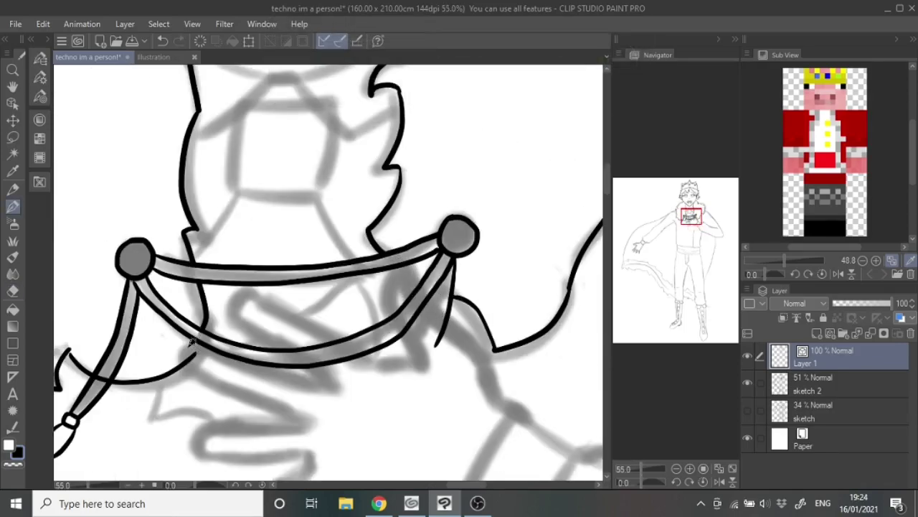
key("ctrl+z")
left_click_drag(180, 368, 115, 382)
Step: Ink the spread fingers and palm of the hand on the chest, along with the cuff's wrist edge
left_click_drag(388, 270, 388, 161)
left_click_drag(442, 420, 532, 277)
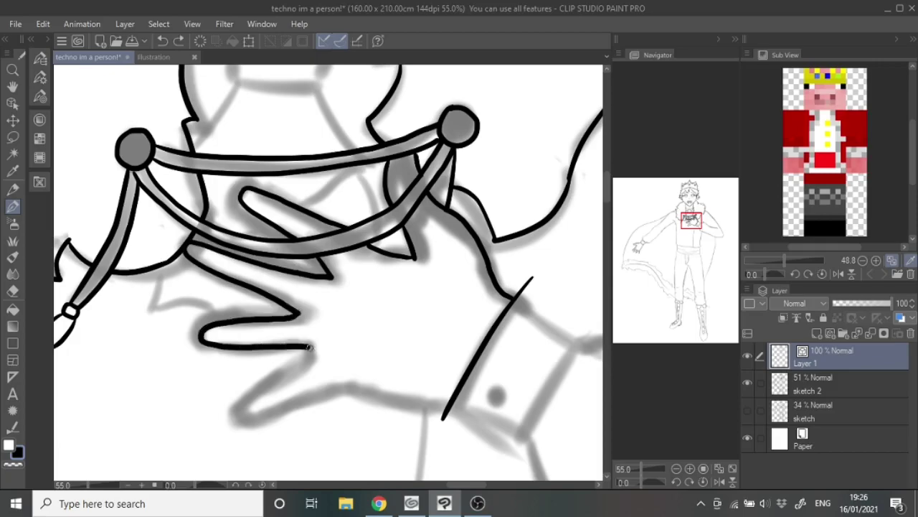
left_click_drag(250, 421, 445, 411)
scroll(249, 422, "down", 3)
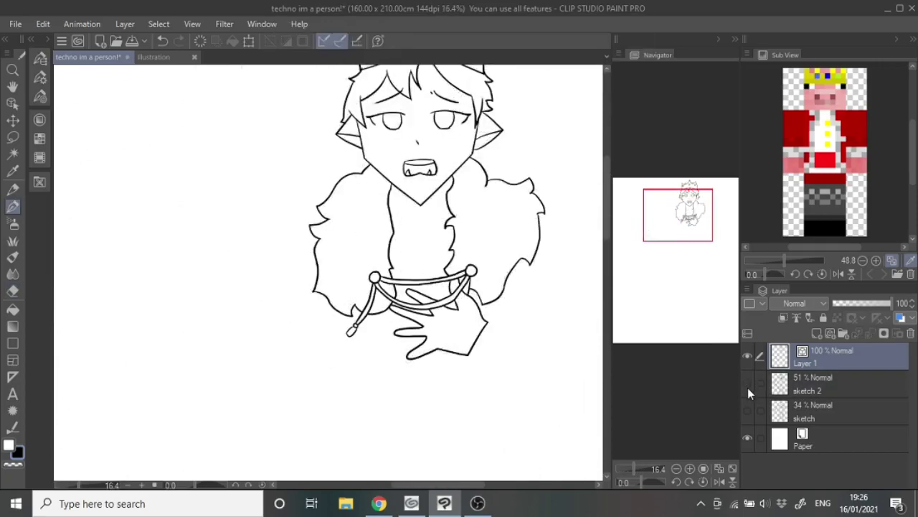
Step: Ink the shirt neckline and collar points under the chin, erasing the line that crosses into the fur
scroll(373, 239, "up", 2)
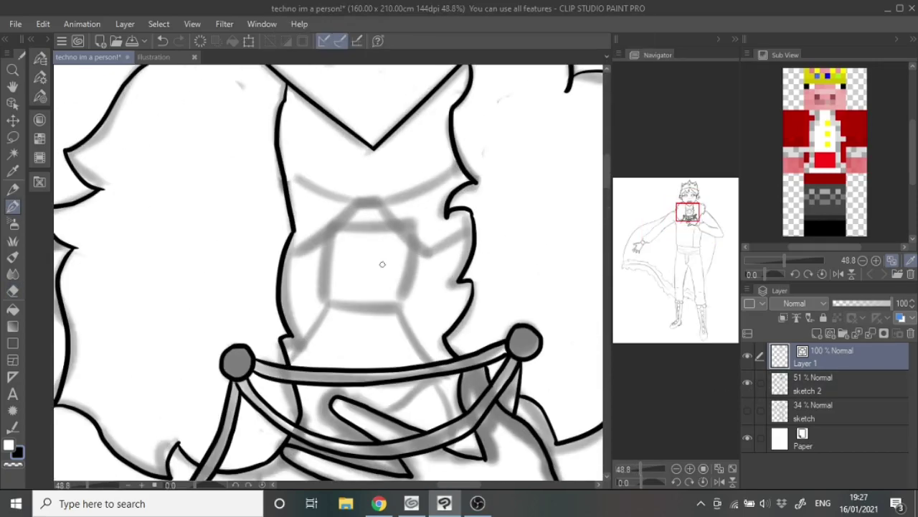
left_click_drag(285, 173, 463, 166)
left_click_drag(375, 199, 475, 231)
left_click_drag(357, 200, 290, 256)
key("e")
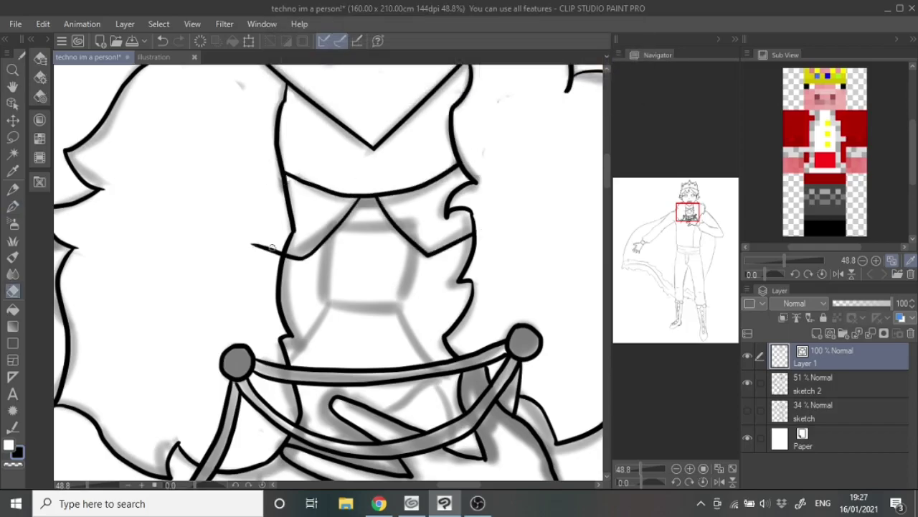
scroll(321, 283, "down", 2)
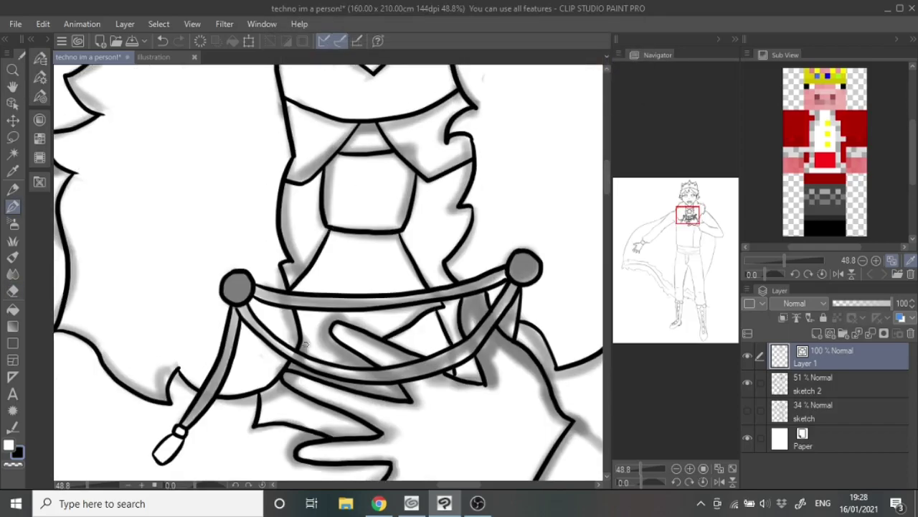
Step: Ink the upper and lower sleeve edges of the bent arm from the cuff toward the elbow and erase the excess
scroll(321, 348, "down", 2)
scroll(476, 335, "up", 3)
scroll(444, 319, "down", 3)
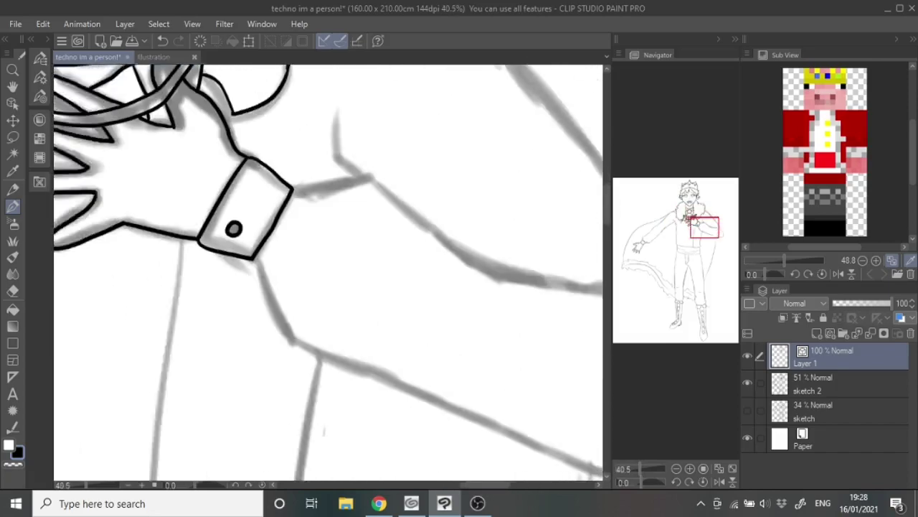
mouse_move(217, 237)
left_mouse_down()
mouse_move(251, 323)
mouse_move(582, 346)
left_mouse_up()
mouse_move(273, 159)
left_mouse_down()
mouse_move(485, 267)
mouse_move(477, 267)
left_mouse_up()
scroll(468, 269, "down", 2)
key("e")
left_click_drag(578, 369, 603, 459)
key("p")
Step: Ink the torso's side line and both sleeve edges of the outstretched arm down to the wrist
mouse_move(305, 176)
left_mouse_down()
mouse_move(307, 222)
mouse_move(602, 165)
left_mouse_up()
scroll(459, 237, "down", 2)
scroll(459, 237, "up", 1)
left_click_drag(287, 179, 589, 166)
left_click_drag(429, 150, 231, 347)
mouse_move(460, 236)
left_mouse_down()
mouse_move(462, 152)
mouse_move(518, 441)
left_mouse_up()
key("ctrl+z")
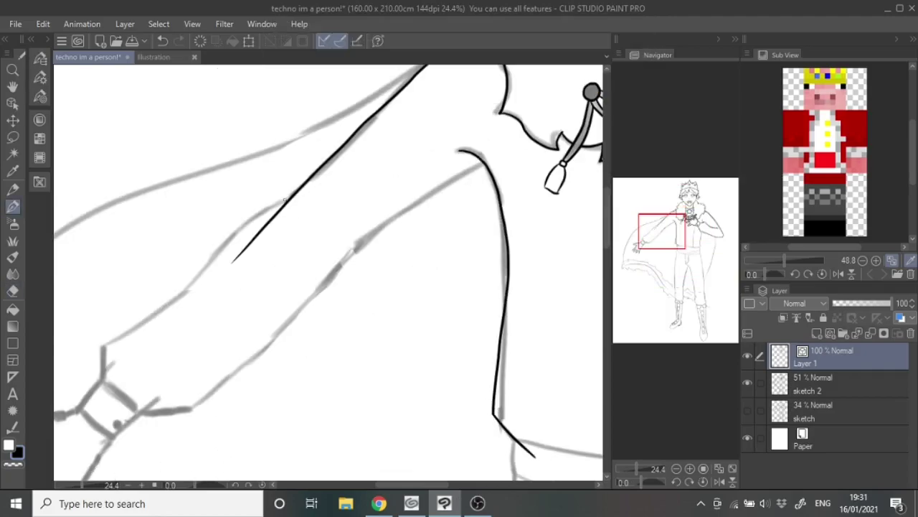
left_click_drag(290, 201, 107, 349)
left_click_drag(497, 160, 143, 415)
Step: Ink the four-sided cuff and its round button at the outstretched arm's wrist
scroll(215, 359, "up", 2)
left_click_drag(235, 297, 355, 420)
left_click_drag(309, 257, 435, 419)
scroll(401, 355, "up", 2)
left_click_drag(151, 315, 251, 207)
left_click_drag(269, 434, 388, 343)
left_click(437, 405)
left_click(130, 287)
left_click(302, 459)
left_click(235, 198)
Step: Ink the outstretched hand's outer edge, thumb and fingers over the sketch
scroll(301, 221, "down", 2)
left_click_drag(302, 305, 342, 267)
left_click_drag(342, 345, 342, 267)
left_click_drag(329, 221, 250, 352)
left_click_drag(195, 172, 90, 347)
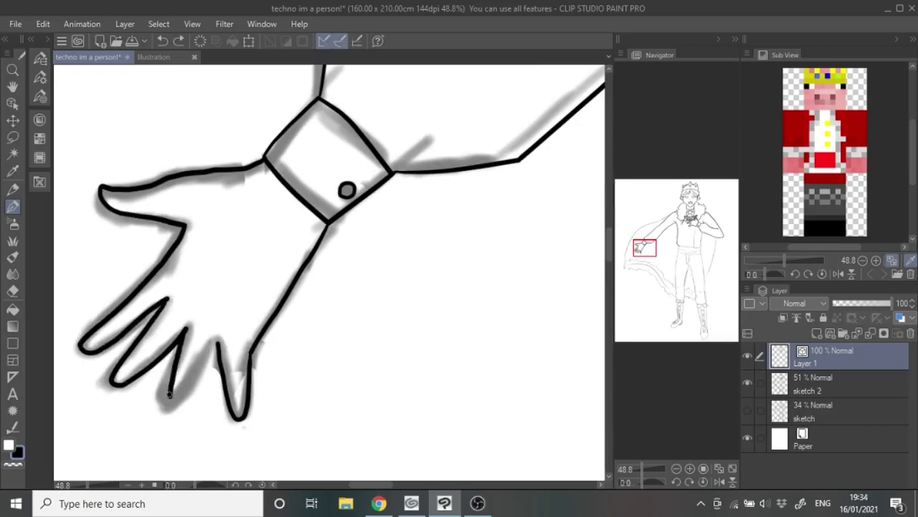
Step: Ink the jacket's remaining side, its lower hem and the front opening line
scroll(316, 304, "down", 2)
left_click_drag(413, 224, 369, 443)
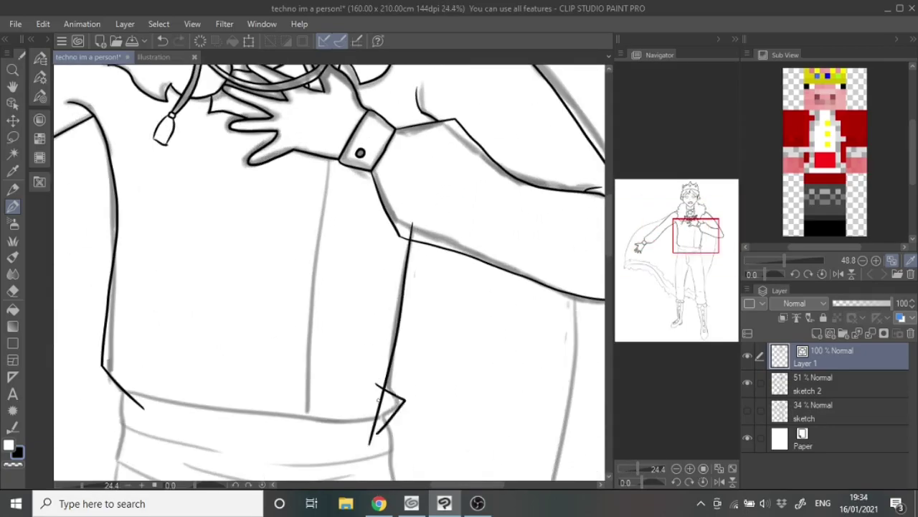
left_click_drag(122, 393, 388, 416)
left_click_drag(329, 140, 303, 479)
left_click_drag(255, 215, 316, 266)
mouse_move(251, 330)
left_mouse_down()
mouse_move(308, 380)
mouse_move(330, 132)
left_mouse_up()
Step: Ink the waist sash's outline and its curved fabric folds
scroll(330, 273, "up", 1)
left_click_drag(431, 216, 431, 270)
mouse_move(120, 179)
left_mouse_down()
mouse_move(117, 266)
mouse_move(452, 305)
left_mouse_up()
left_click_drag(337, 276, 454, 255)
left_click_drag(118, 218, 240, 251)
left_click_drag(207, 277, 350, 294)
Step: Ink the trouser fly and crotch seam below the sash
left_click_drag(359, 287, 359, 183)
left_click_drag(239, 190, 244, 260)
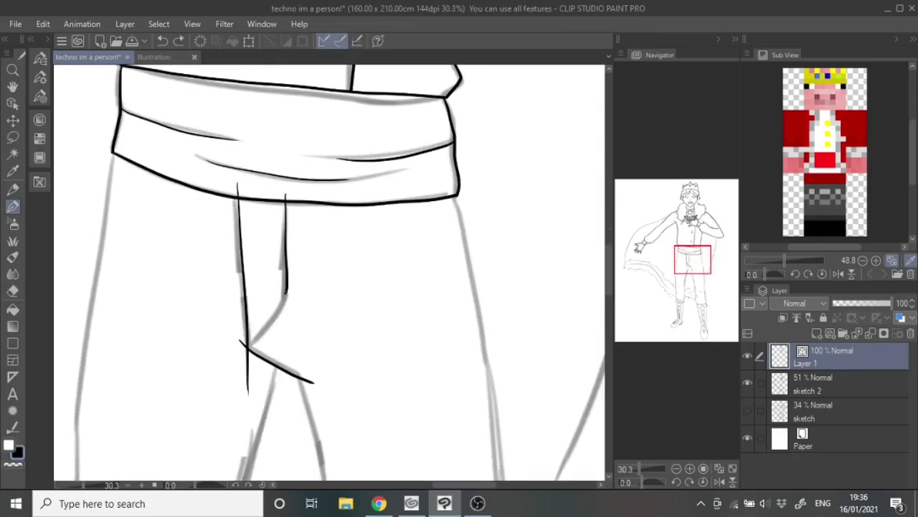
key("p")
left_click_drag(280, 195, 280, 86)
Step: Ink the trouser leg's edges, knee crease and curved hem above the boot
scroll(570, 262, "down", 4)
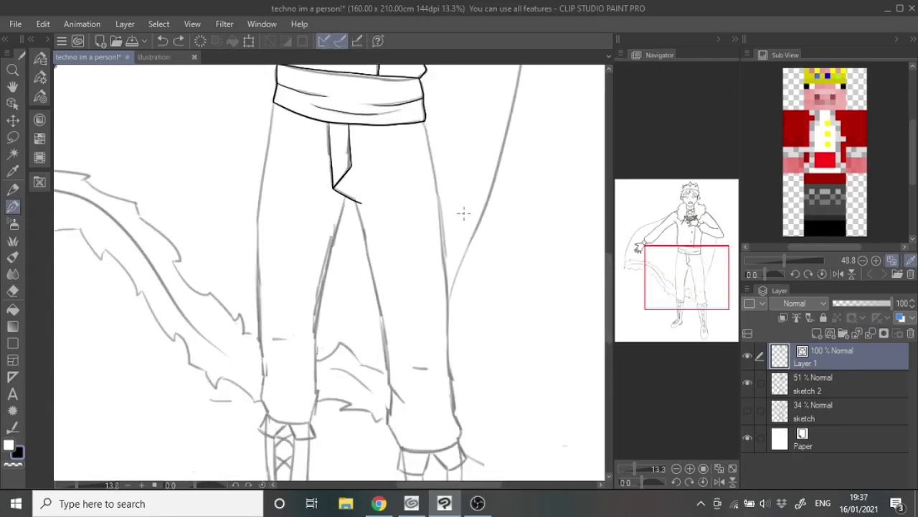
left_click_drag(351, 193, 352, 90)
scroll(330, 344, "up", 4)
left_click_drag(380, 391, 564, 355)
Step: Extend the trouser leg's lower edges on both sides so they meet the curved hem above the boot
left_click(15, 24)
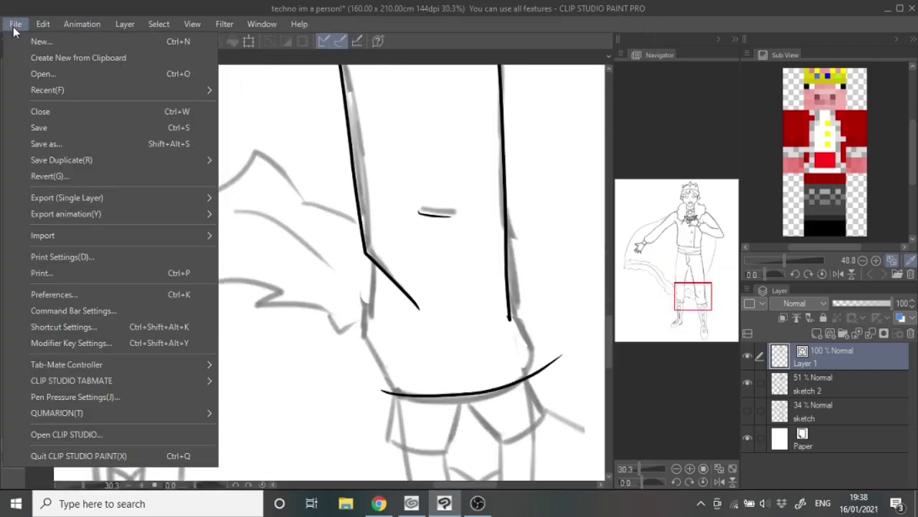
left_click(266, 300)
left_click_drag(375, 264, 399, 394)
left_click_drag(508, 314, 524, 395)
Step: Ink the folded, pointed boot cuff directly below the trouser hem
scroll(524, 344, "up", 3)
scroll(574, 296, "down", 2)
scroll(574, 296, "down", 2)
scroll(430, 273, "up", 1)
left_click_drag(433, 226, 453, 260)
left_click_drag(393, 213, 421, 276)
Step: Clean up overshooting lines and ink the boot's shaft sides down to the pointed toe
key("e")
scroll(431, 272, "down", 3)
key("p")
left_click_drag(477, 145, 476, 339)
left_click_drag(394, 144, 459, 465)
scroll(459, 444, "up", 3)
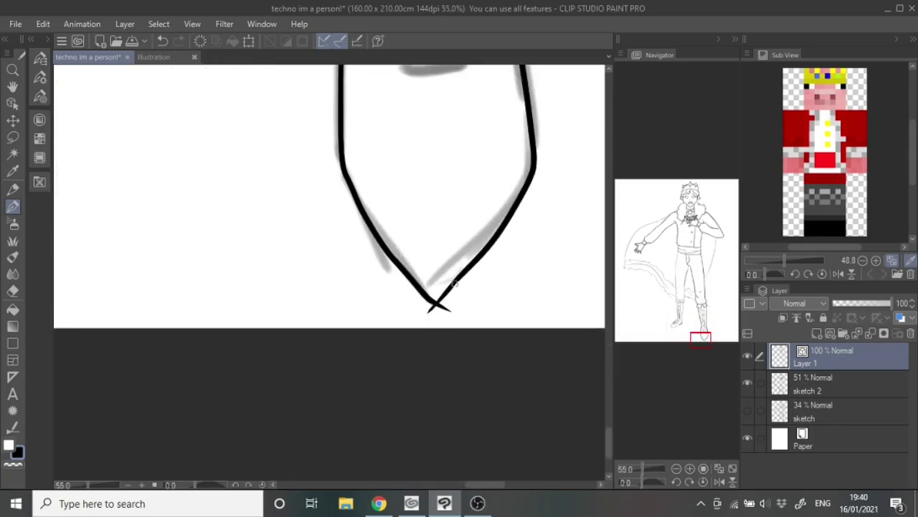
scroll(473, 275, "up", 2)
scroll(473, 274, "down", 4)
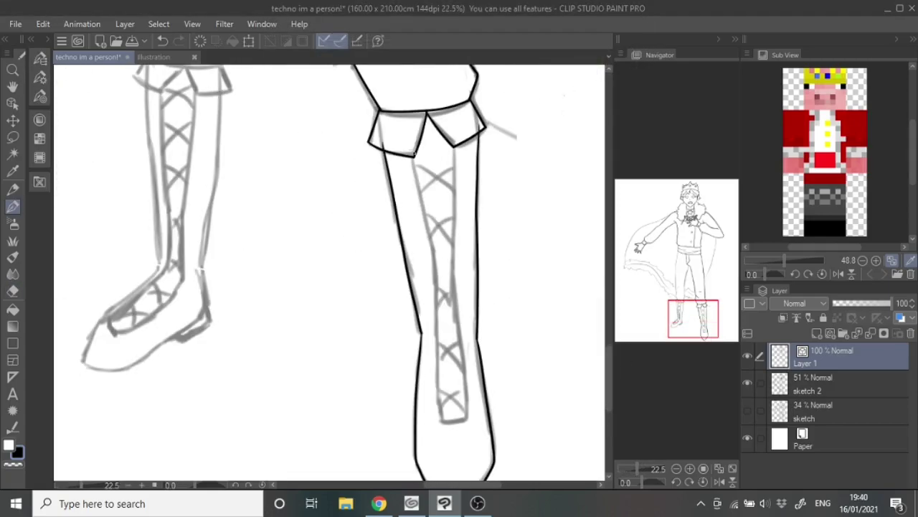
Step: Ink the boot's narrow front panel with its crossed laces and erase the lace ends outside it
left_click_drag(429, 422, 468, 388)
left_click_drag(419, 198, 455, 166)
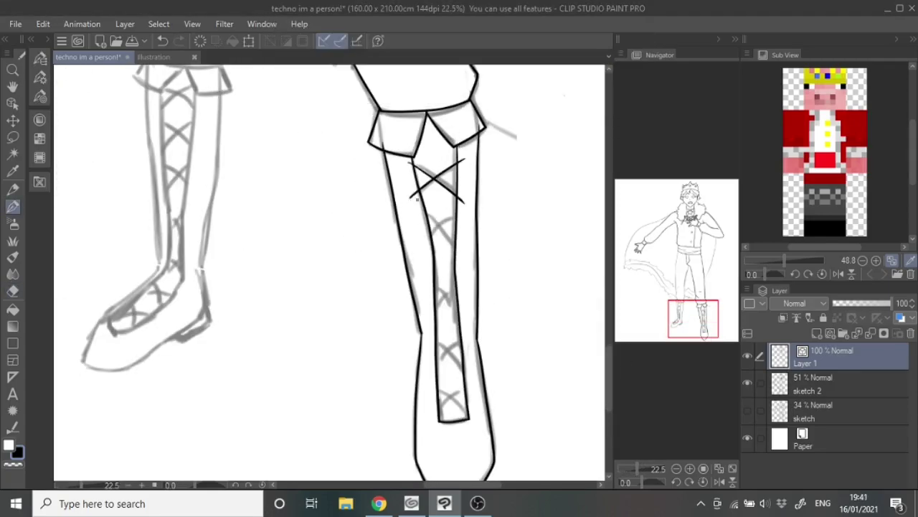
left_click_drag(419, 243, 454, 216)
left_click_drag(427, 313, 462, 279)
key("e")
key("p")
Step: Ink the other trouser leg's edges, knee crease and hem, and start the boot cuff below it
scroll(517, 244, "left", 5)
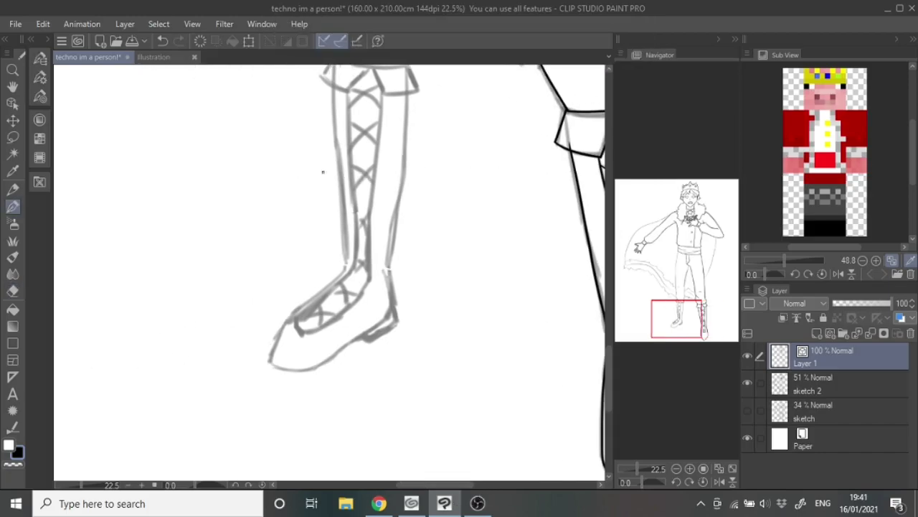
scroll(445, 160, "up", 3)
scroll(612, 276, "down", 1)
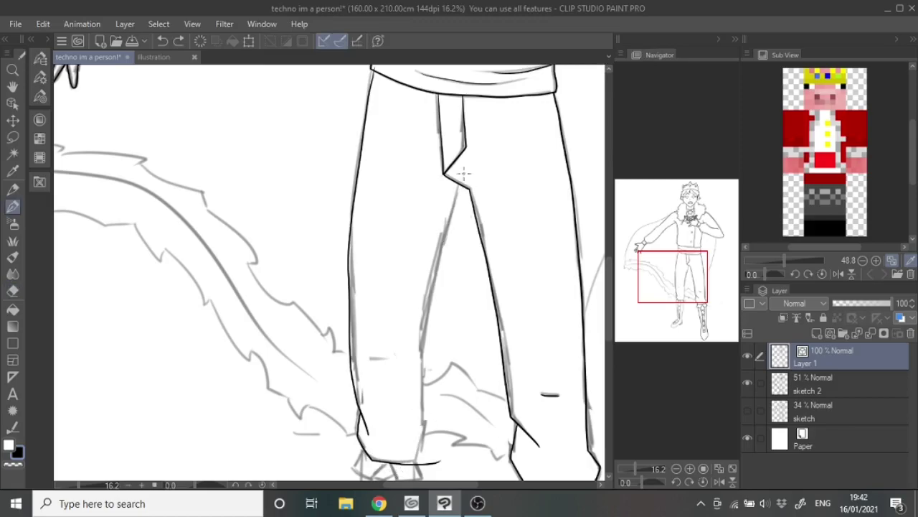
scroll(431, 361, "up", 4)
scroll(610, 329, "down", 3)
left_click_drag(395, 245, 418, 287)
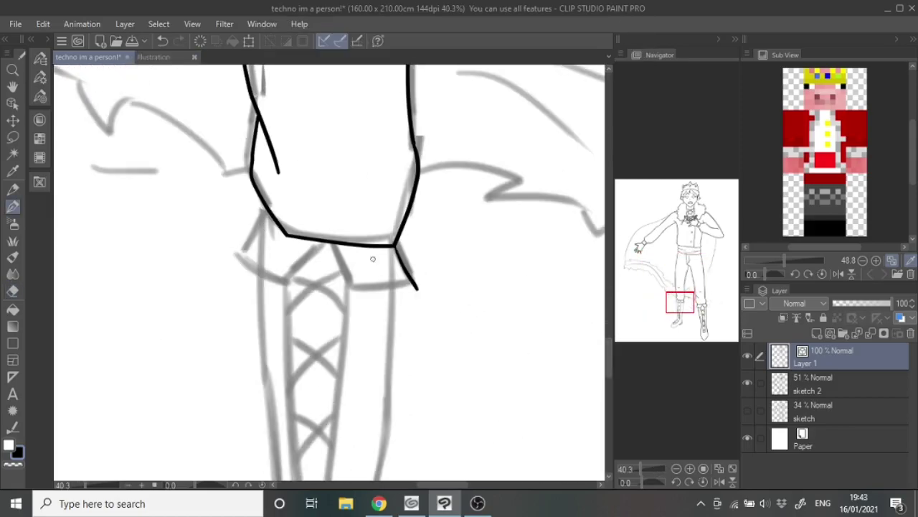
Step: Ink the second boot's cuff, shaft sides, heel and shoe outline
scroll(312, 240, "down", 2)
scroll(486, 256, "down", 4)
mouse_move(410, 104)
left_mouse_down()
mouse_move(385, 327)
mouse_move(394, 398)
left_mouse_up()
key("p")
left_click_drag(310, 76, 325, 312)
mouse_move(352, 423)
left_mouse_down()
mouse_move(294, 449)
mouse_move(221, 452)
left_mouse_up()
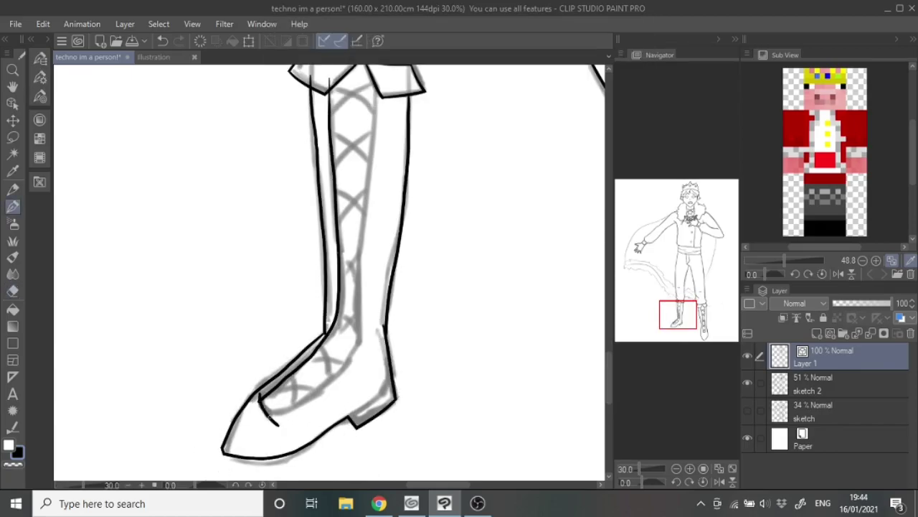
Step: Ink crossed laces down the second boot's front panel and erase the ends that overshoot it
left_click_drag(373, 215, 407, 223)
left_click_drag(356, 131, 416, 85)
left_click_drag(364, 139, 423, 190)
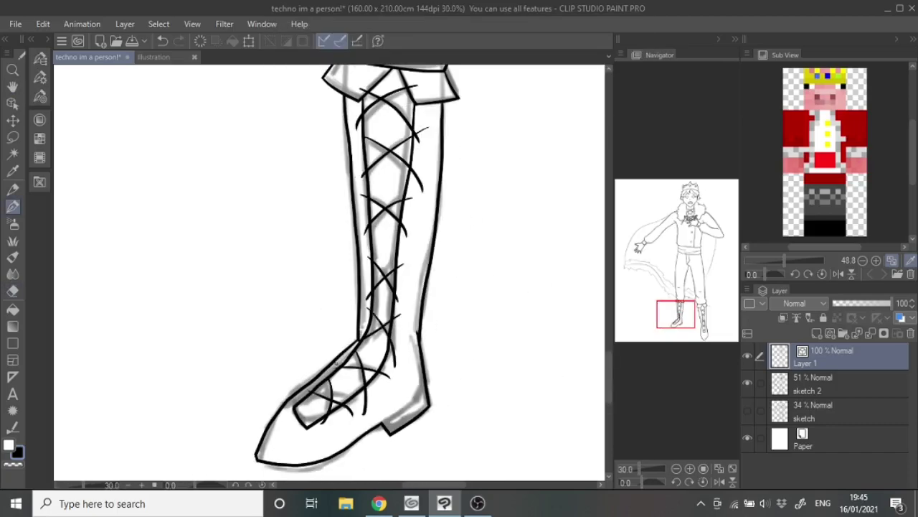
key("ctrl+z")
key("e")
left_click_drag(327, 420, 357, 398)
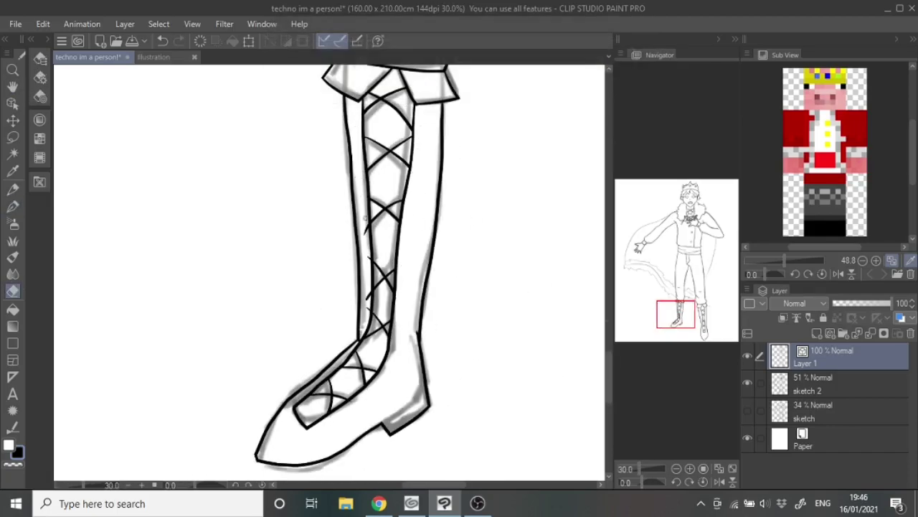
Step: Ink the cape's long outer edge from the shoulder down to the fur trim, redoing the stroke once
key("p")
scroll(363, 212, "down", 5)
scroll(493, 455, "up", 3)
scroll(414, 438, "left", 6)
left_click_drag(167, 350, 355, 119)
key("ctrl+z")
left_click_drag(172, 351, 356, 119)
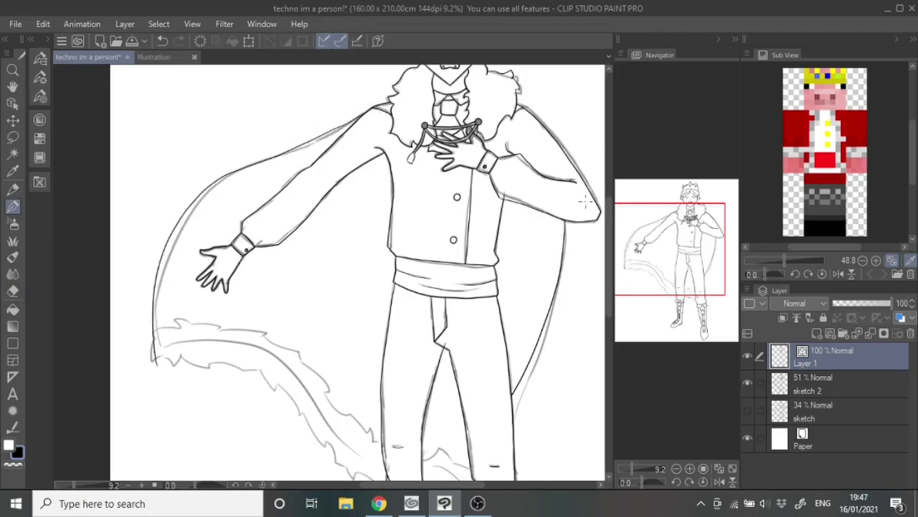
Step: Ink the jagged upper and lower edges of the cape's fur trim, starting from its outer corner
scroll(96, 235, "up", 4)
mouse_move(301, 172)
left_mouse_down()
mouse_move(237, 178)
mouse_move(215, 290)
left_mouse_up()
mouse_move(237, 255)
left_mouse_down()
mouse_move(364, 300)
mouse_move(467, 305)
mouse_move(513, 366)
left_mouse_up()
scroll(502, 344, "right", 10)
mouse_move(370, 366)
left_mouse_down()
mouse_move(388, 348)
mouse_move(442, 445)
left_mouse_up()
left_click_drag(201, 183, 320, 199)
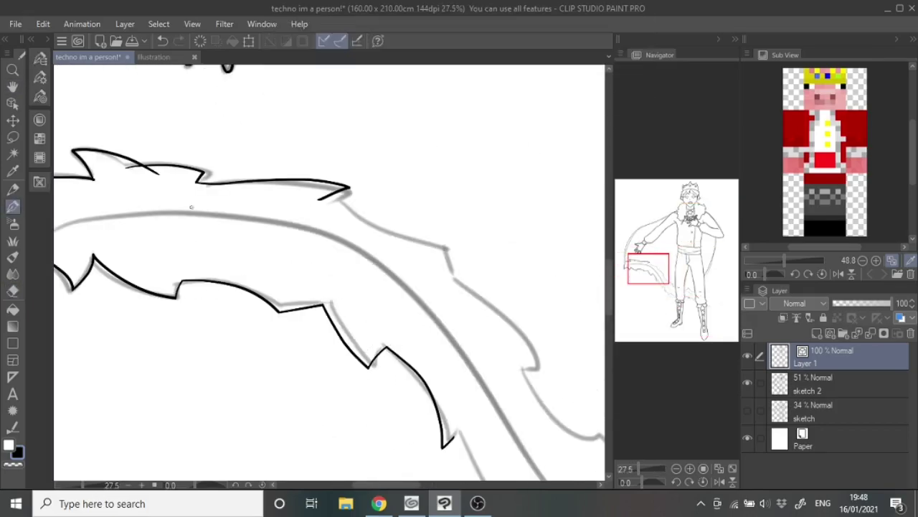
Step: Ink the rest of the cape's fur trim to behind the legs and hide the sketch 2 layer
scroll(303, 205, "down", 5)
scroll(303, 205, "right", 5)
scroll(420, 415, "right", 5)
key("e")
scroll(421, 414, "up", 3)
scroll(421, 415, "right", 1)
key("y")
scroll(424, 397, "down", 5)
scroll(424, 397, "down", 3)
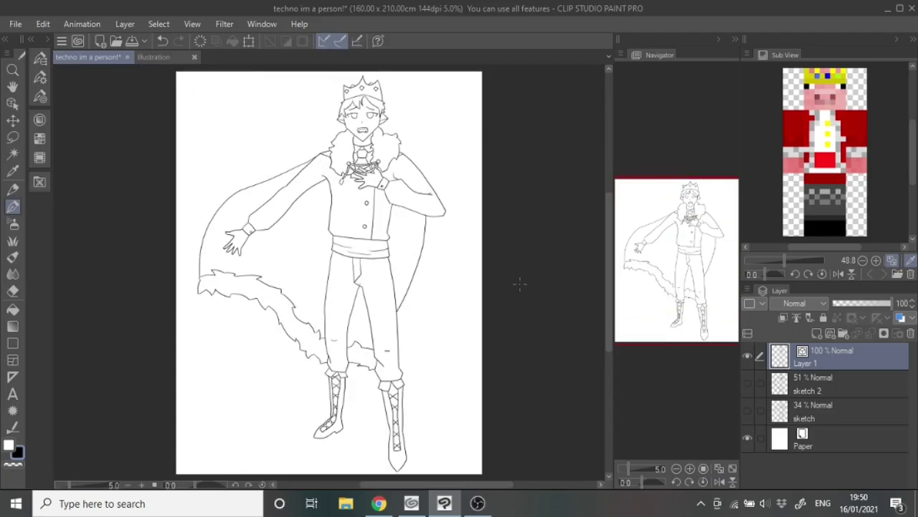
Step: Try adding small curved lines inside the lower part of both irises
scroll(414, 198, "up", 10)
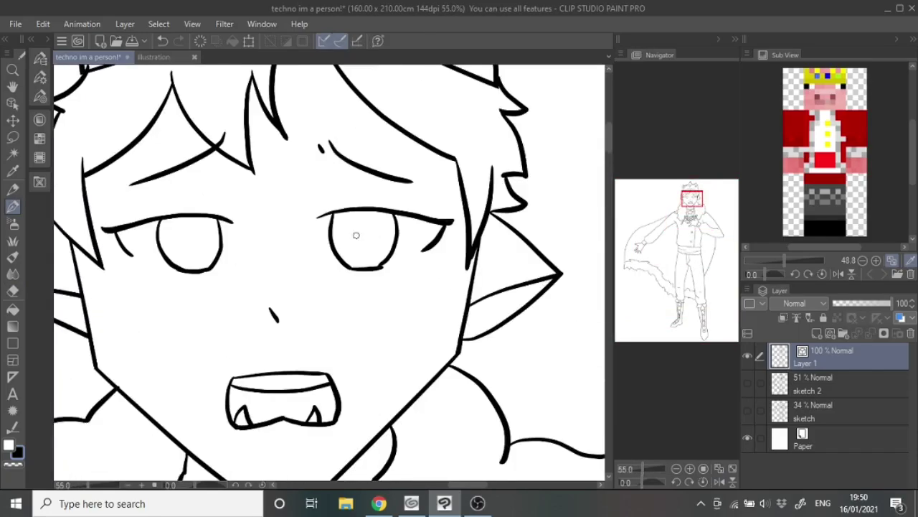
scroll(362, 229, "down", 2)
scroll(356, 249, "up", 2)
scroll(338, 265, "down", 2)
scroll(324, 276, "up", 1)
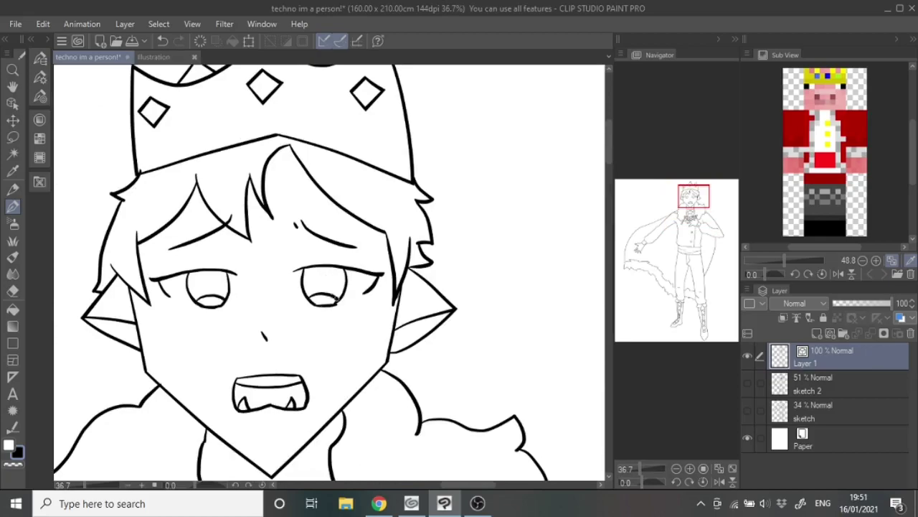
Step: Rename the inked layer as "line art" and save the file
scroll(646, 275, "down", 4)
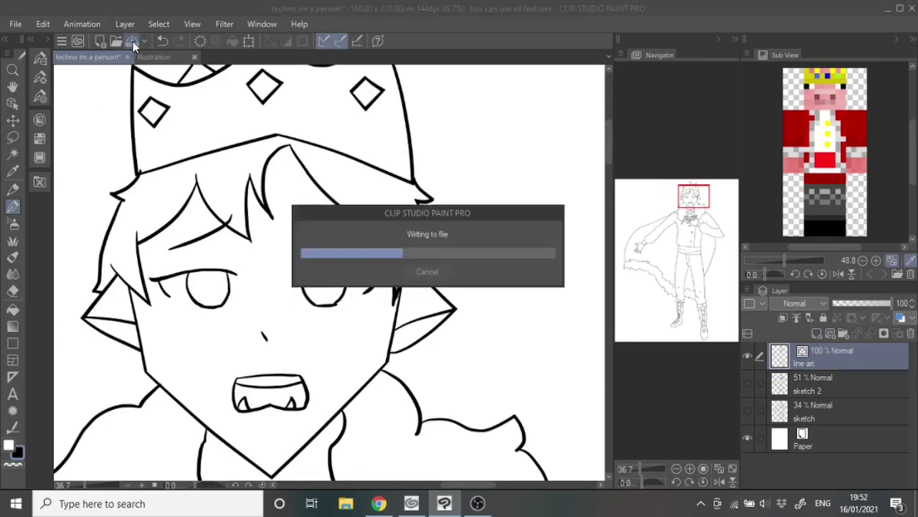
scroll(646, 275, "down", 1)
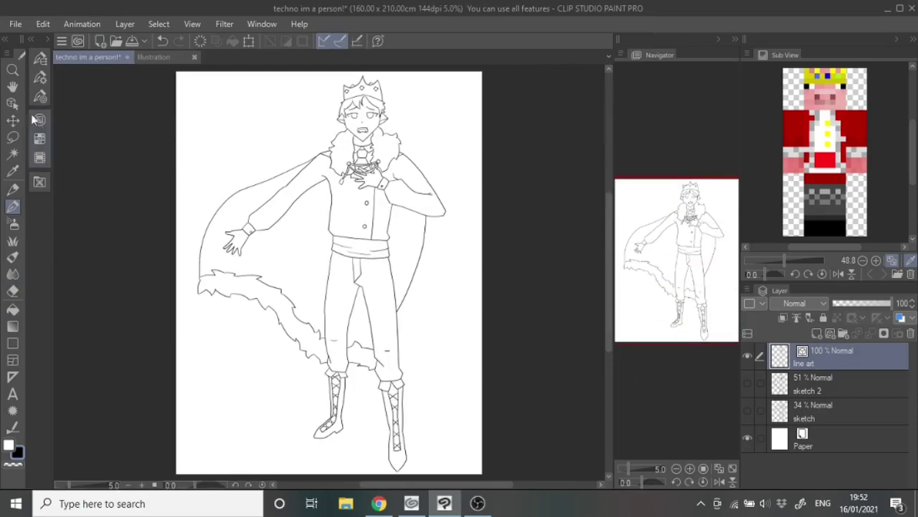
Step: Add a layer named "base colour" beneath line art and set line art as the reference layer
left_click(816, 333)
double_click(797, 356)
scroll(382, 112, "up", 2)
left_click_drag(815, 356, 833, 397)
Step: Fill the face, ears and hands with a light peach skin colour (38, 28, 100)
left_click(128, 84)
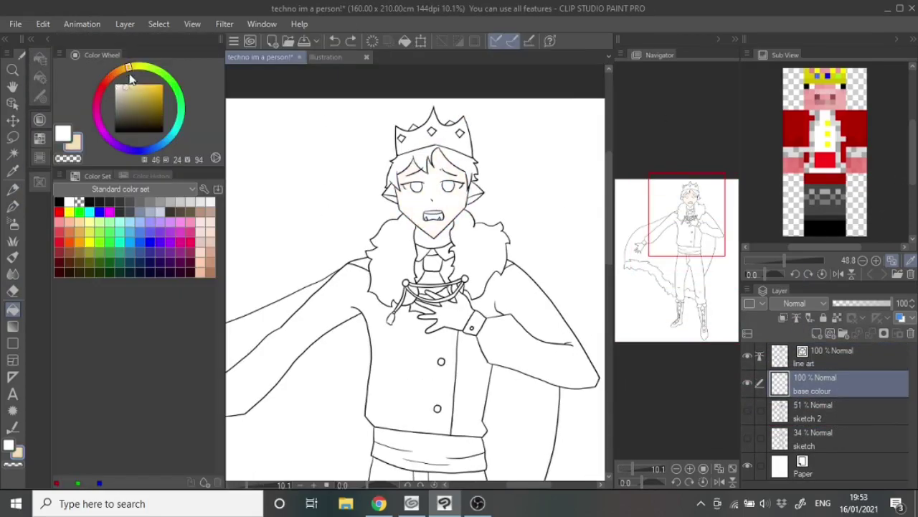
left_click(434, 205)
scroll(434, 204, "up", 2)
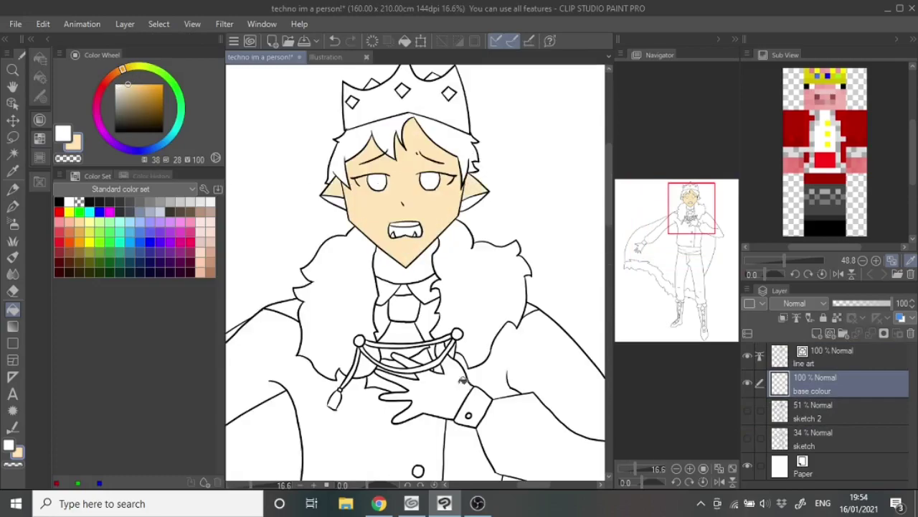
left_click(439, 316)
scroll(439, 315, "down", 1)
Step: Fill the neck and inner ears with a dark reddish brown
left_click(136, 96)
left_click(129, 85)
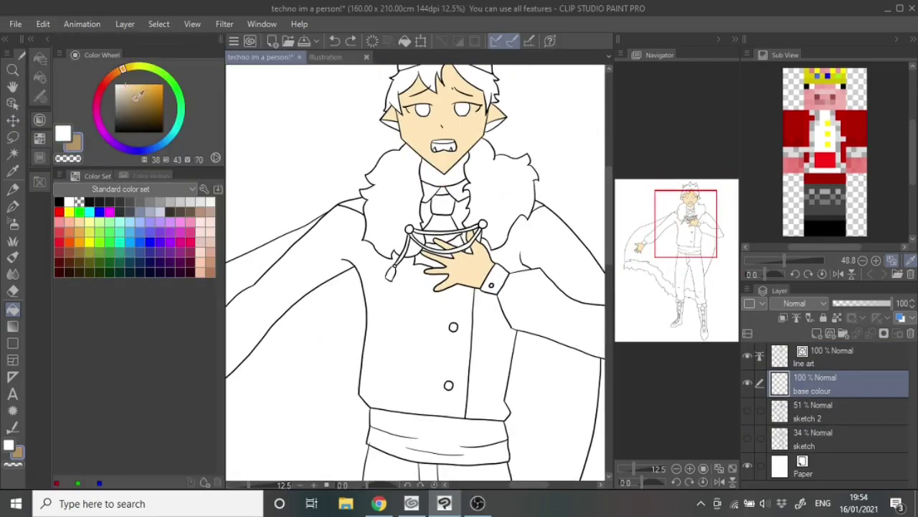
left_click(441, 179)
scroll(355, 141, "down", 2)
Step: Fill the hair with pink and the crown with gold
left_click(366, 154)
key("Tab")
left_click(72, 143)
left_click(459, 129)
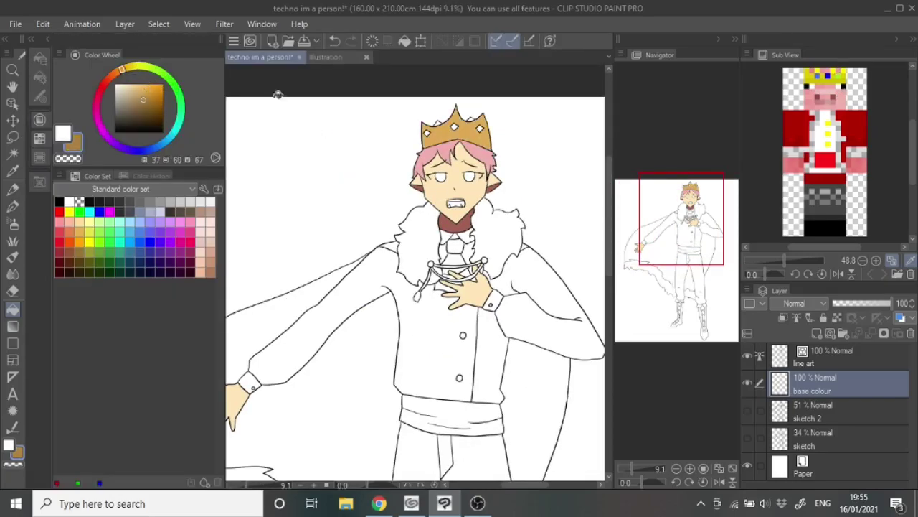
Step: Fill the crown's diamond-shaped jewels with blue and lime green
scroll(459, 129, "up", 2)
left_click(143, 104)
left_click(348, 132)
key("Tab")
Step: Sample the dark red from the Minecraft skin reference and fill all cape areas with it
left_click(790, 136)
scroll(248, 304, "down", 2)
left_click(244, 304)
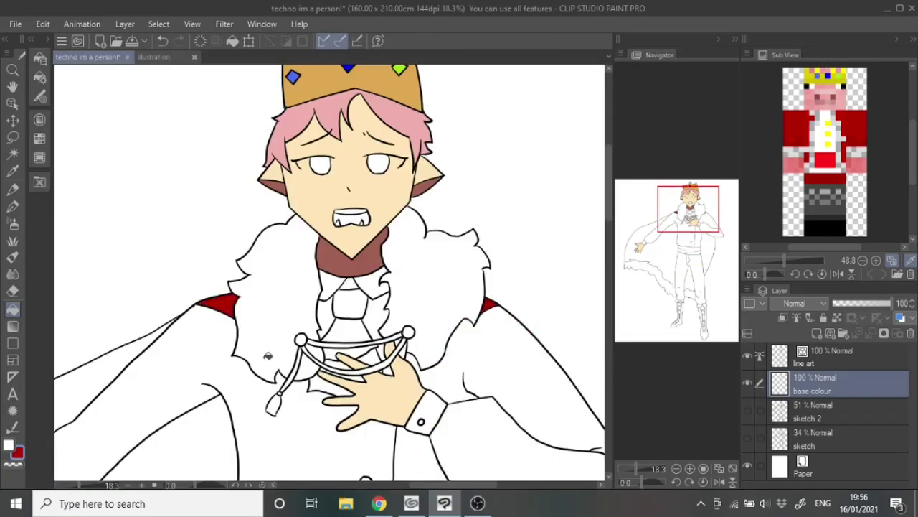
scroll(267, 355, "down", 4)
key("ctrl+z")
key("ctrl+y")
Step: Fill the fur collar and the jacket with light grey
left_click(355, 231)
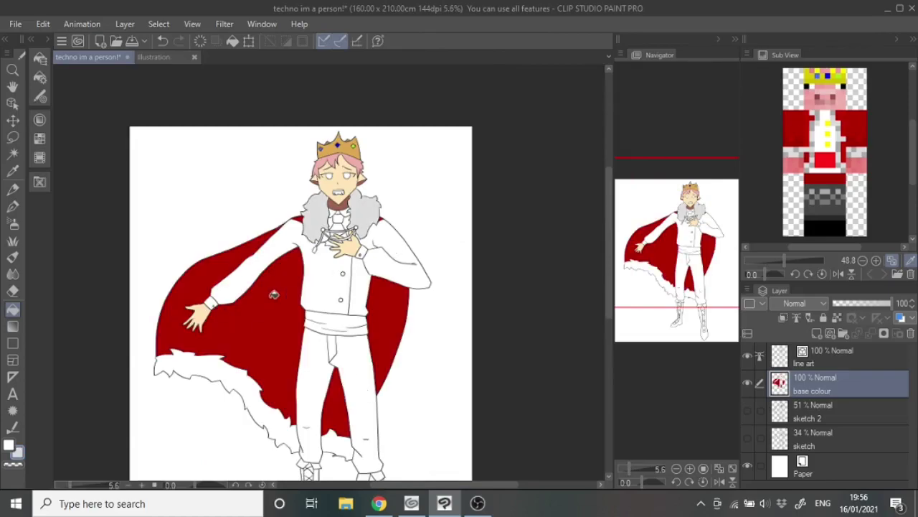
left_click(261, 284)
Step: Fill the waist sash with muted red and the trousers with dark grey (0, 0, 27)
key("x")
left_click(337, 323)
key("Tab")
key("ctrl+z")
key("x")
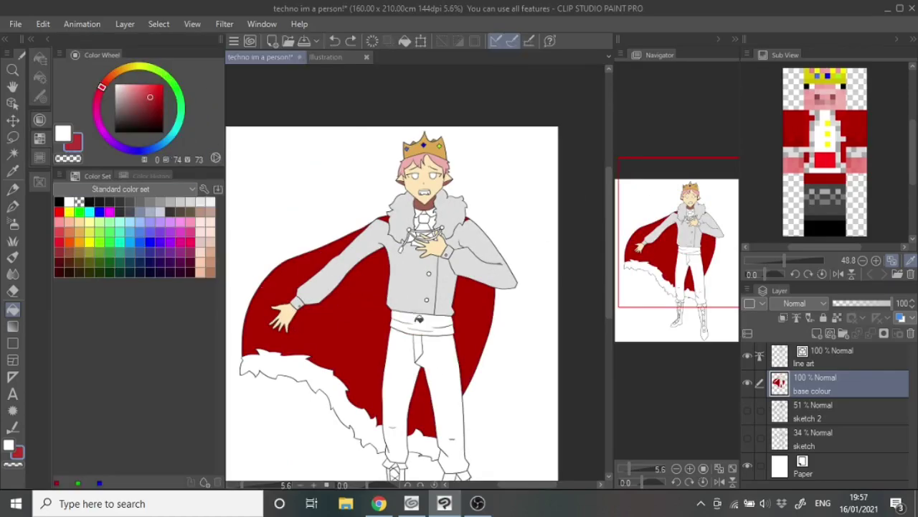
left_click(417, 322)
left_click(426, 401)
Step: Fill the chest cord, its tassel and the jacket and cuff buttons with gold
scroll(402, 287, "up", 3)
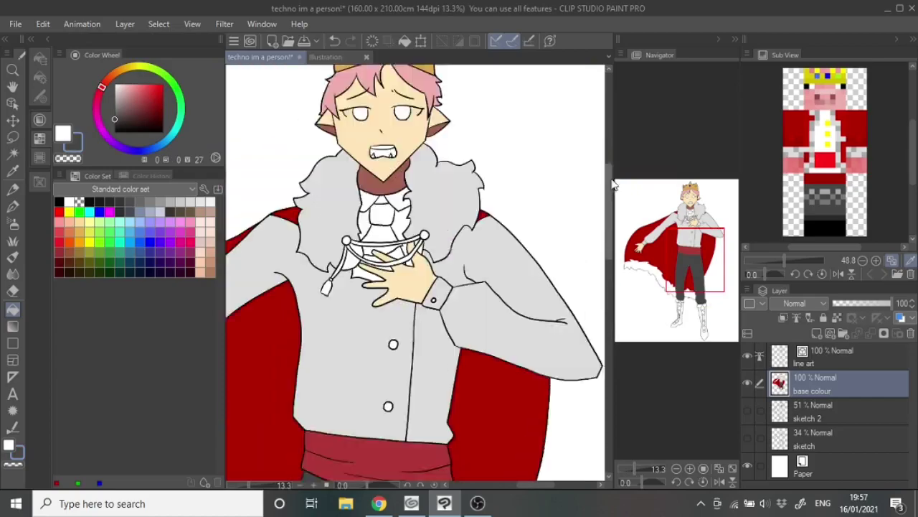
scroll(403, 235, "up", 3)
key("Tab")
left_click(137, 276)
left_click(244, 215)
scroll(287, 287, "down", 2)
left_click(299, 330)
left_click(290, 409)
Step: Try a pale cream fill (39, 18, 100) on the jacket body and sleeve
scroll(465, 475, "down", 3)
key("Tab")
left_click(129, 86)
left_click(411, 333)
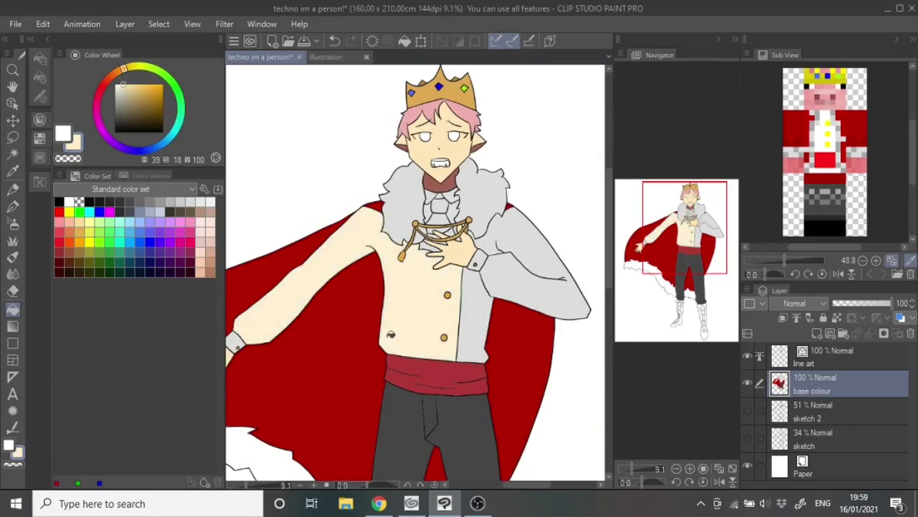
Step: Fill the jacket, fur collar, neck ruffle and cape fur trim with beige (39, 12, 88)
left_click(419, 289)
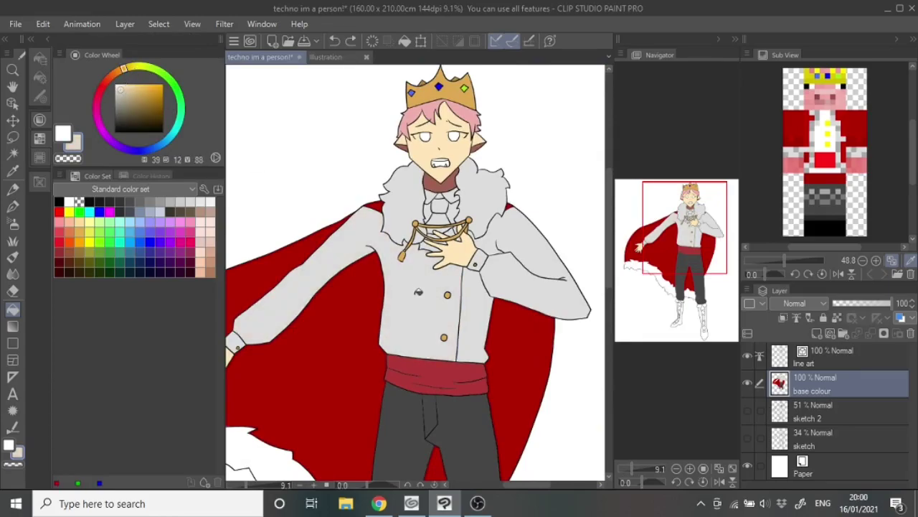
scroll(463, 224, "up", 5)
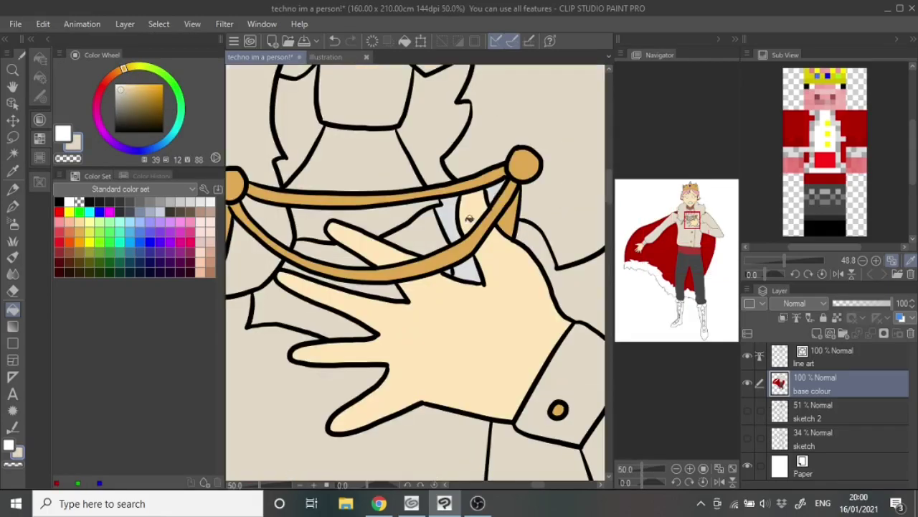
scroll(284, 308, "down", 5)
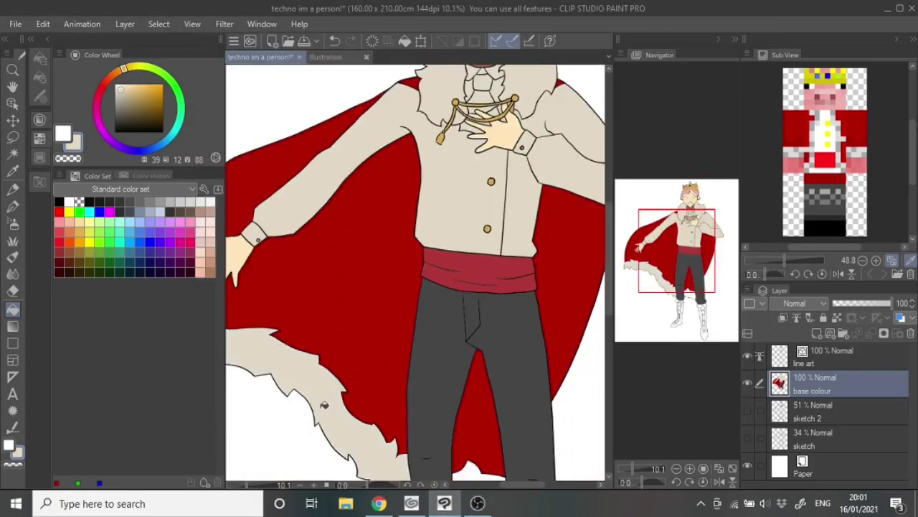
Step: Touch up the lower corner of the waist sash with its muted red using the pen
scroll(228, 214, "up", 4)
key("p")
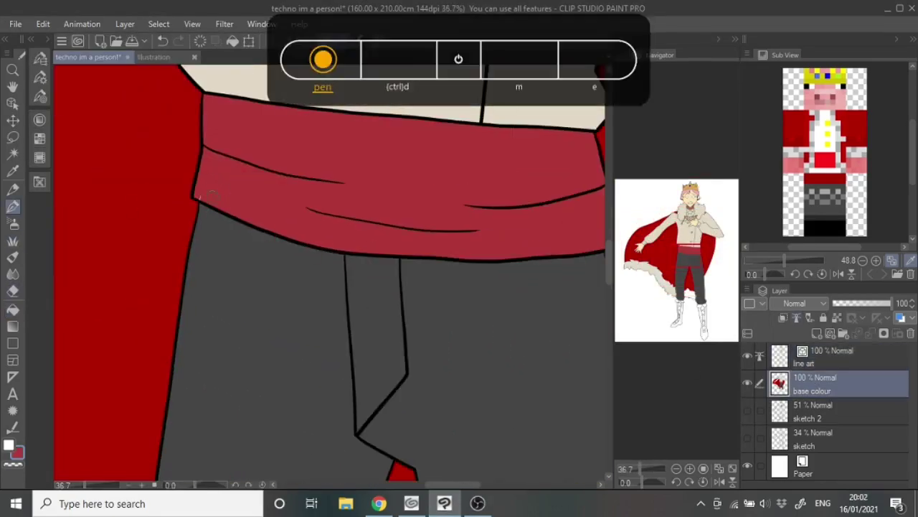
Step: Fill the remaining fur trim behind the legs with the cape trim's beige
scroll(221, 189, "down", 3)
scroll(609, 333, "up", 1)
key("g")
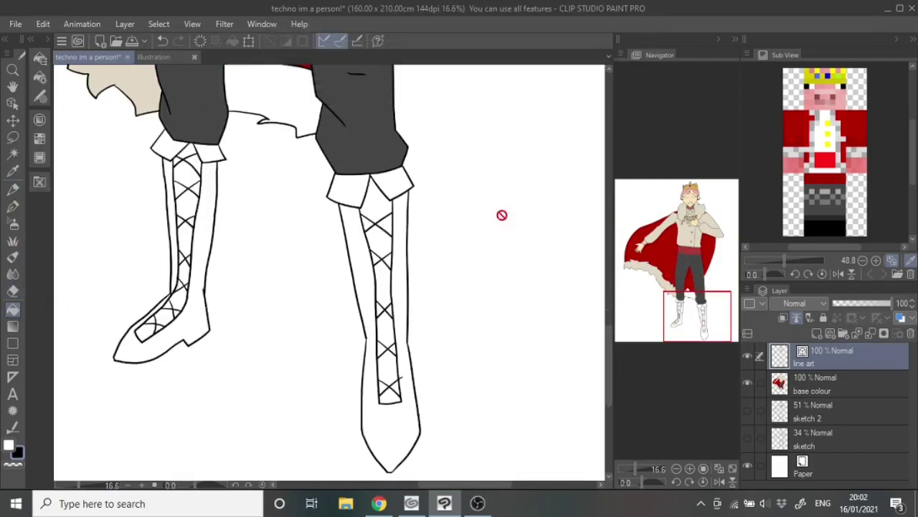
left_click(266, 198, "ctrl")
Step: Try a first brown fill on the boot
left_click(40, 120)
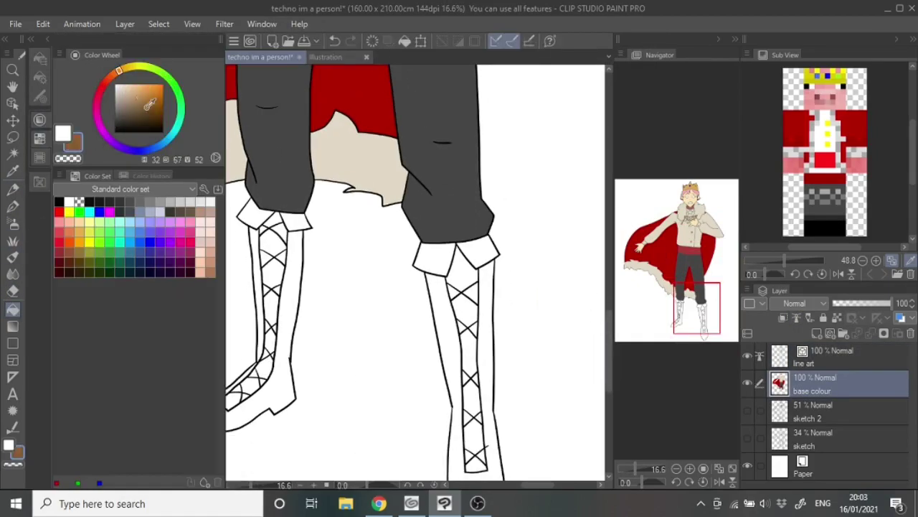
left_click(146, 100)
key("Tab")
left_click(298, 290)
key("ctrl+z")
Step: Fill both boots and their folded cuffs with dark brown
key("Tab")
left_click(144, 109)
left_click(299, 329)
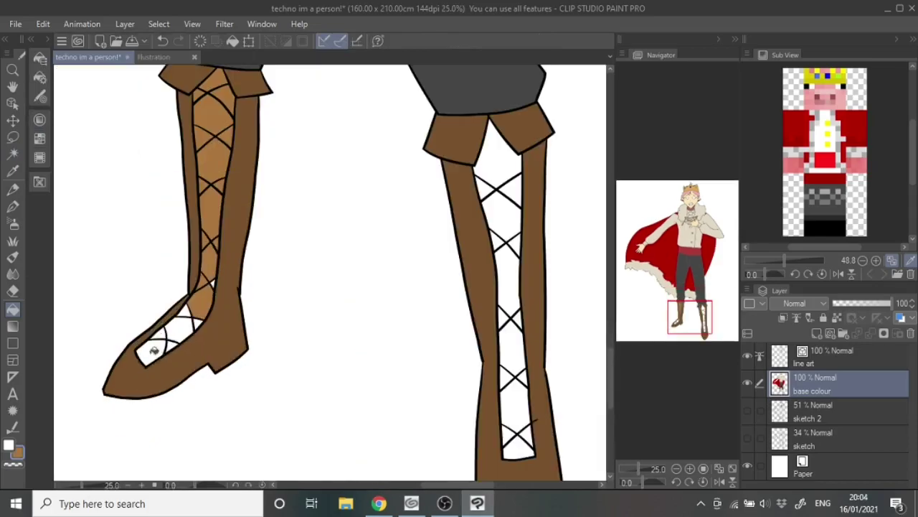
Step: Fill the laced front panels of both boots with a lighter brown
left_click(154, 348)
left_click(502, 208)
left_click(515, 358)
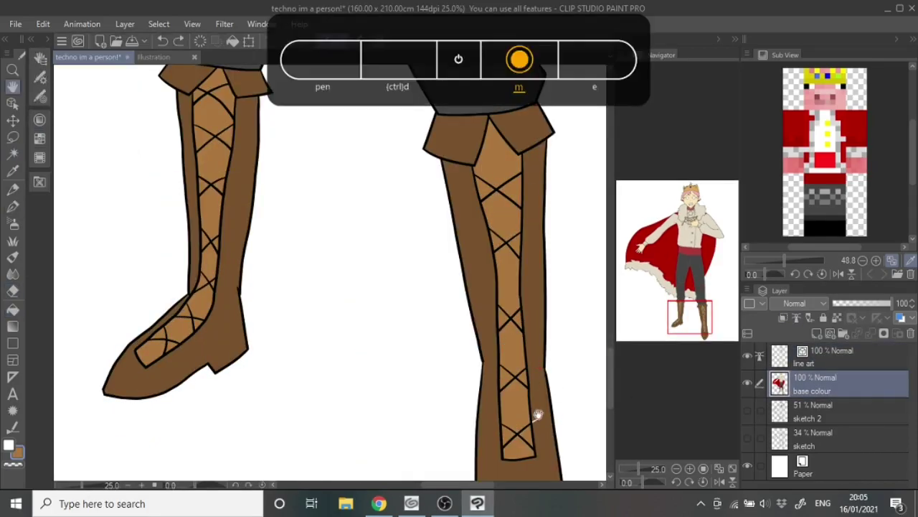
Step: Finish the face's base colours with beige-grey eye whites, red irises and a dark red mouth interior
scroll(537, 419, "down", 5)
scroll(364, 119, "up", 8)
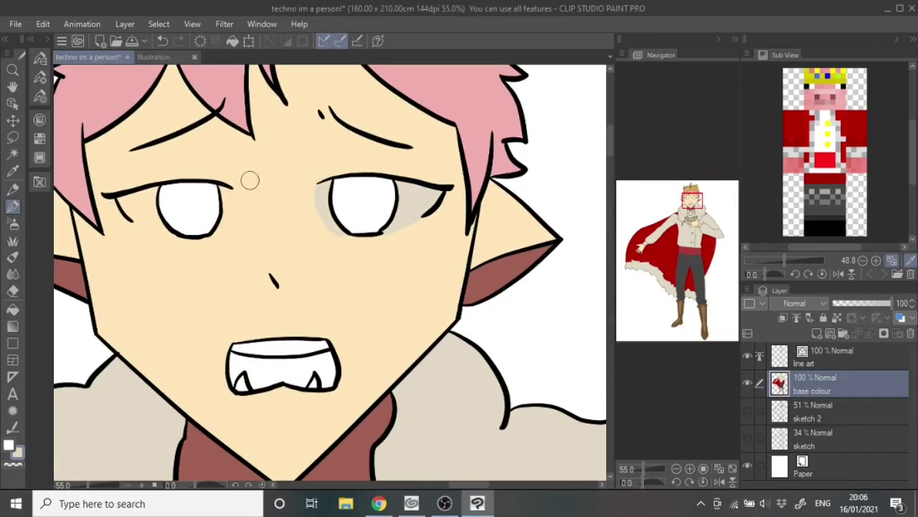
scroll(143, 216, "up", 2)
key("Tab")
key("Tab")
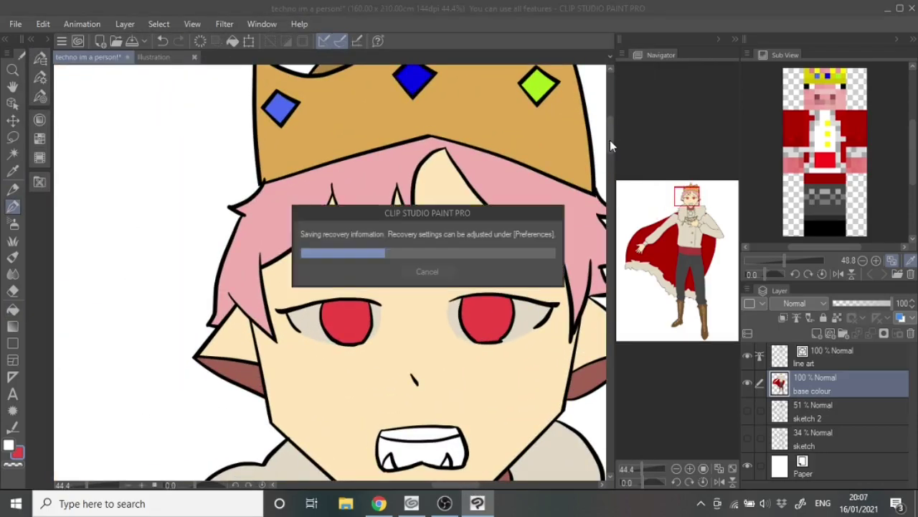
key("x")
left_click(463, 335)
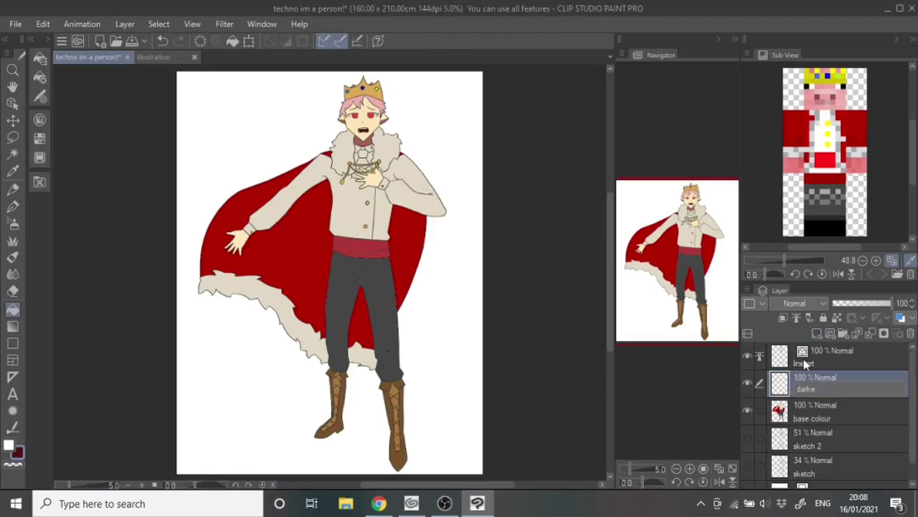
Step: Name the new layer above the base colours "darker colour" and cover the character with a clipped dark red rectangle at 25% opacity
type("r colour")
key("Return")
left_click(40, 57)
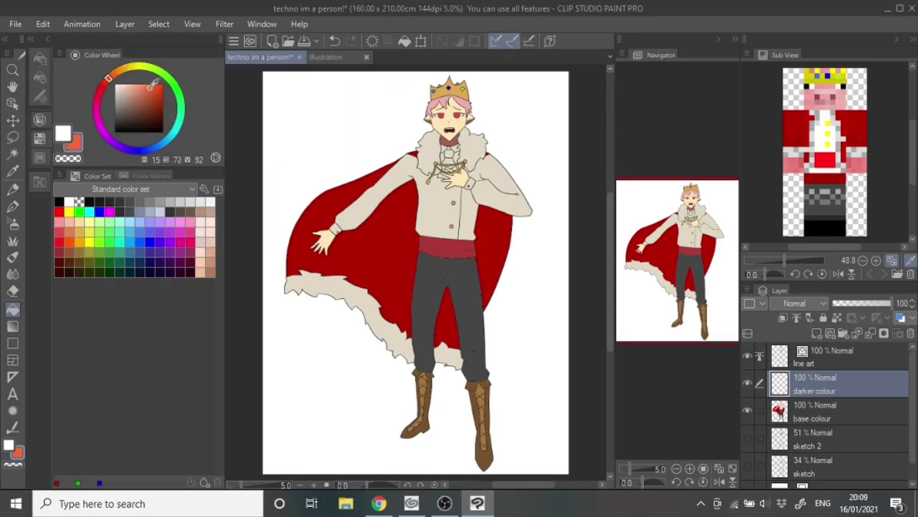
key("u")
left_click_drag(213, 102, 478, 470)
left_click_drag(890, 303, 847, 318)
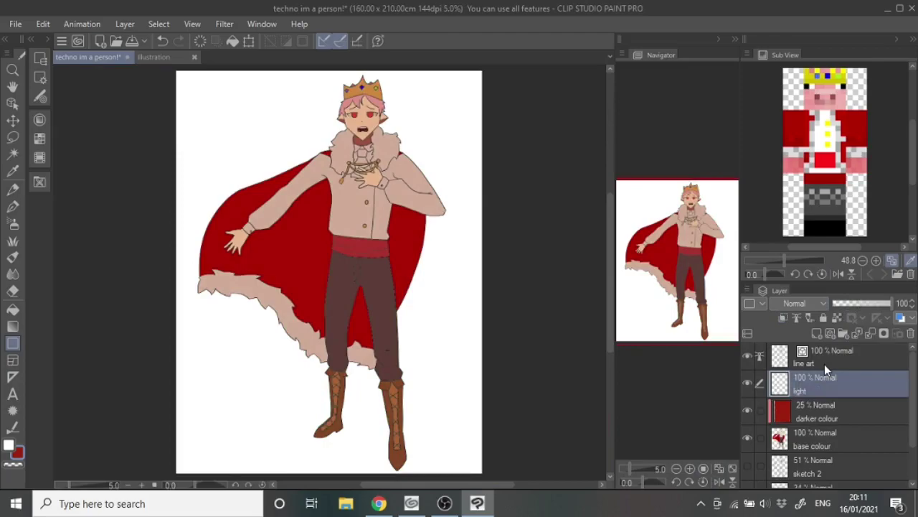
Step: Select the face area and try airbrushing orange light over one side of it on the light layer
left_click(832, 411)
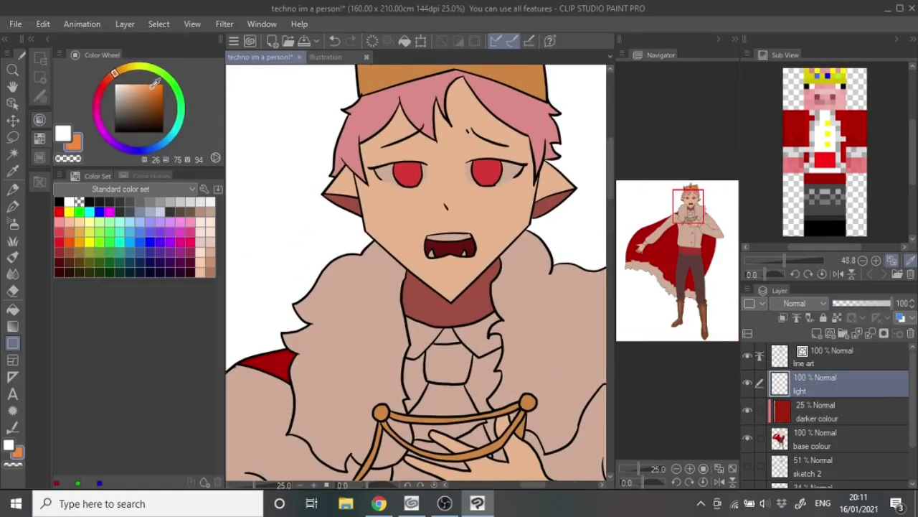
key("w")
left_click(448, 215)
left_click(149, 90)
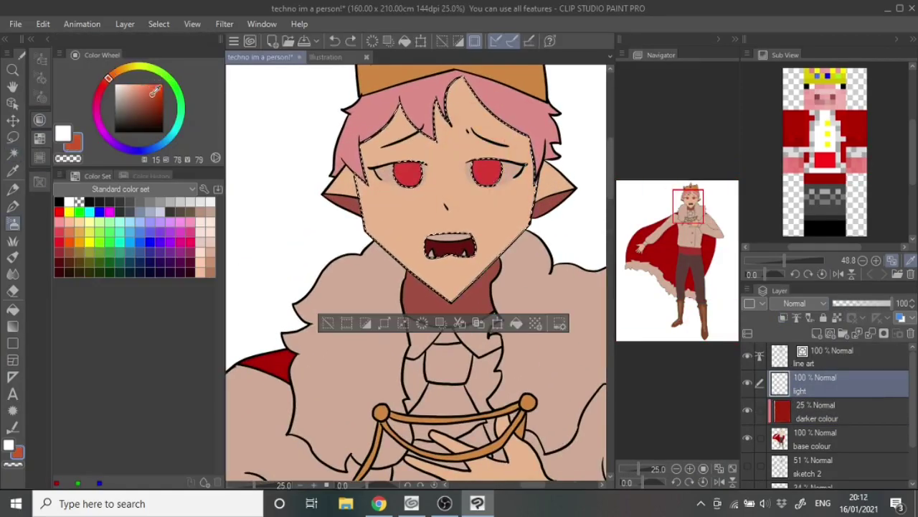
left_click(148, 87)
left_click_drag(502, 201, 431, 95)
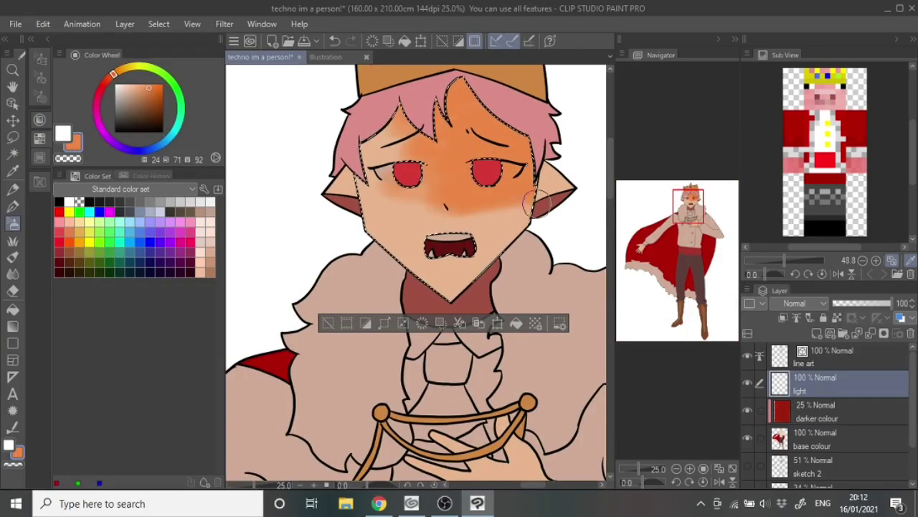
left_click_drag(459, 248, 495, 187)
Step: Try shaping the orange face light with the Soft eraser, and clear the selection
key("e")
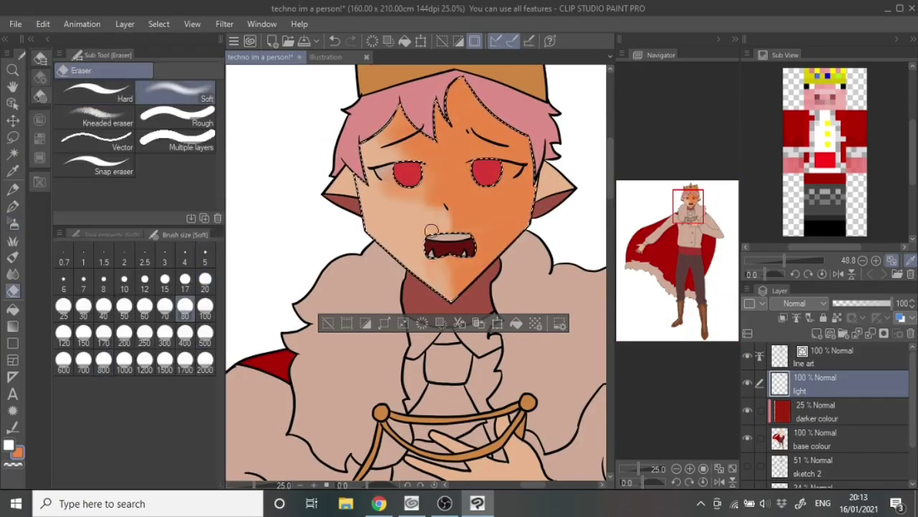
scroll(424, 212, "up", 1)
left_click_drag(459, 215, 406, 264)
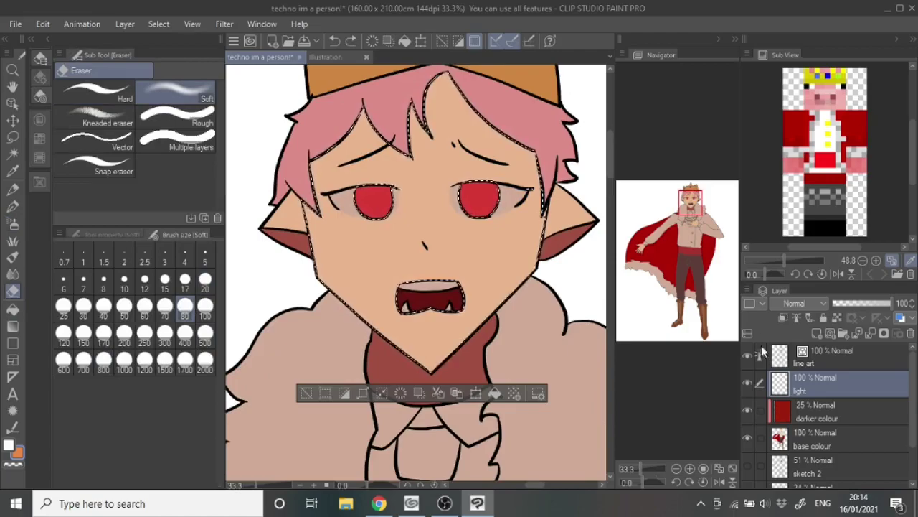
key("ctrl+d")
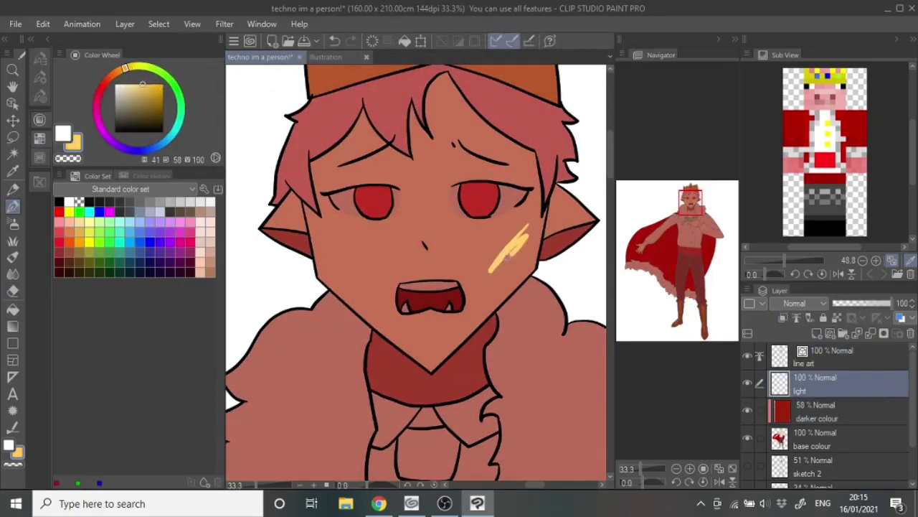
Step: Select the face area and paint a yellow rim light along the jaw and cheek edge with the G-pen
left_click(483, 253)
key("p")
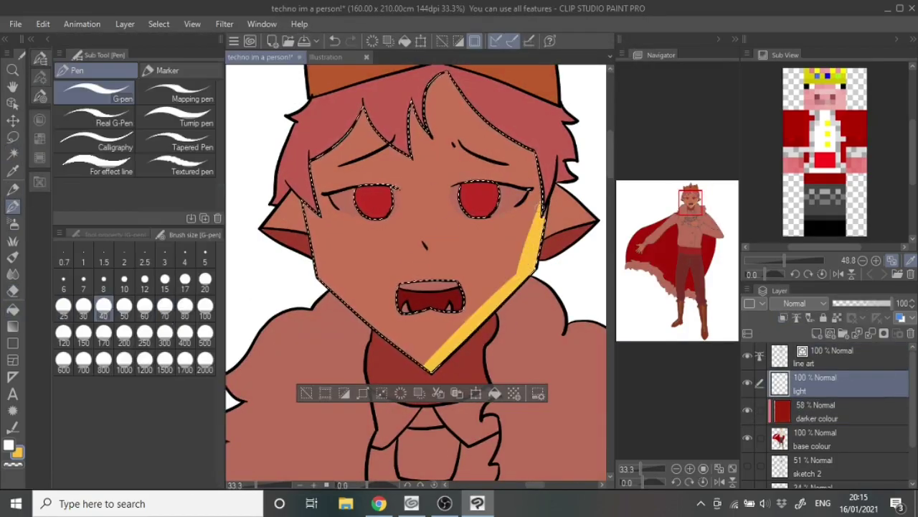
left_click_drag(430, 372, 542, 180)
Step: Choose a paler yellow and paint light across the lower eye white on the lit side of the face
scroll(531, 273, "up", 3)
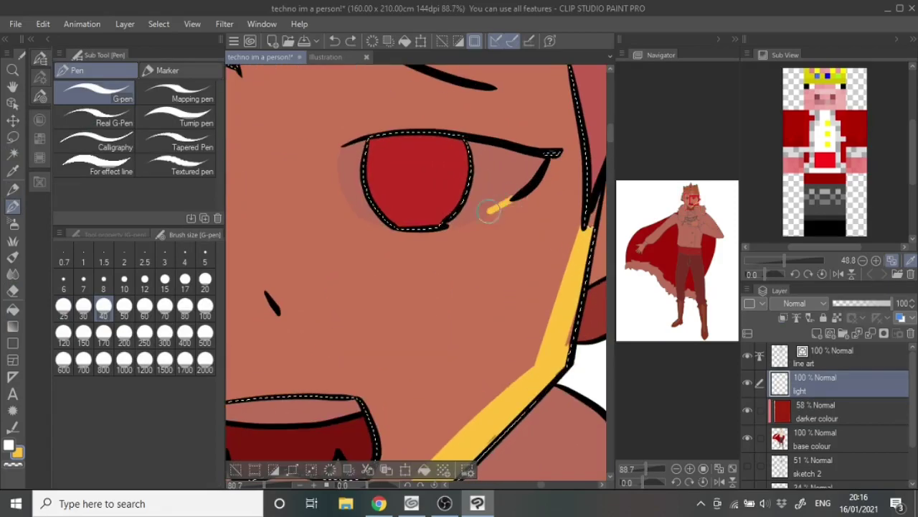
left_click(152, 84)
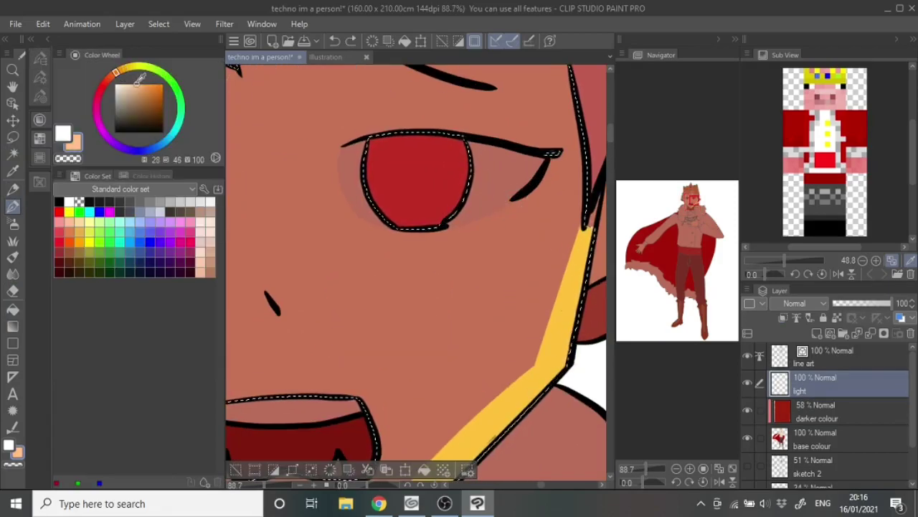
left_click(145, 84)
left_click_drag(445, 226, 507, 199)
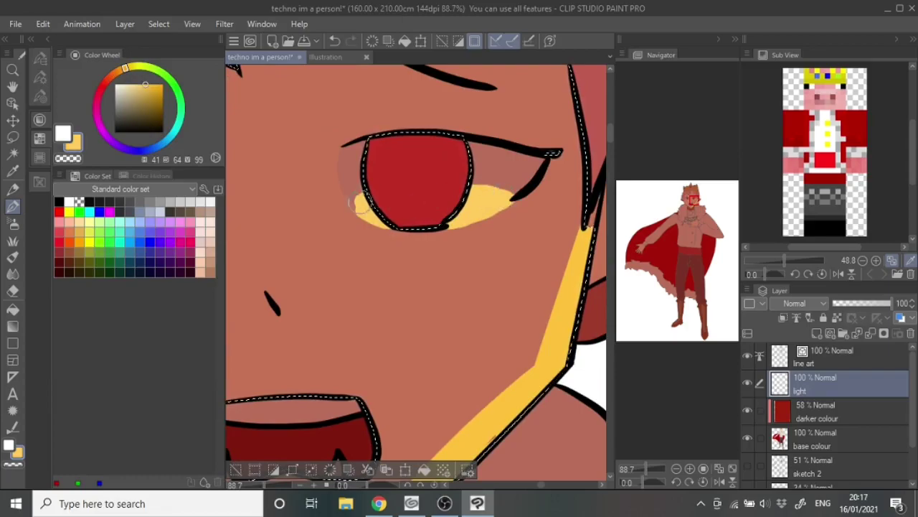
scroll(512, 321, "down", 5)
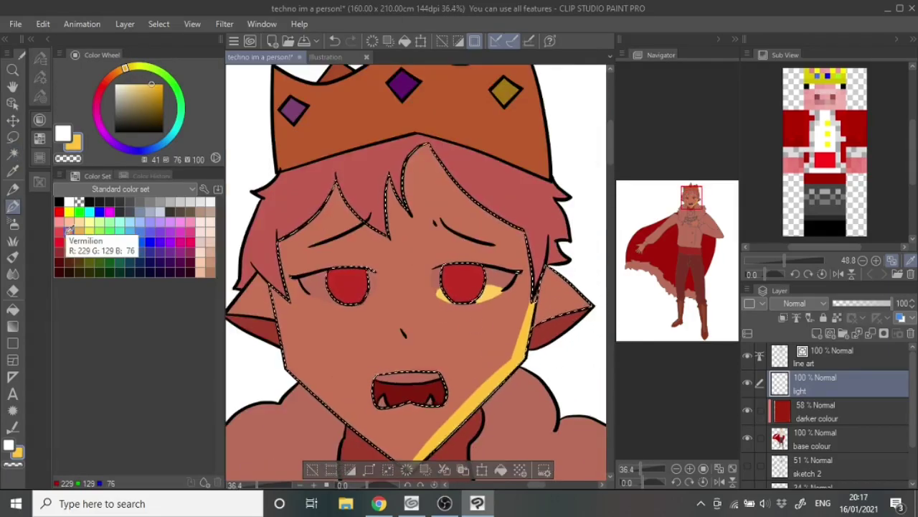
Step: Paint yellow light along the upper edge of the ear on the lit side and in the other eye's lower white
mouse_move(599, 268)
left_mouse_down()
mouse_move(535, 245)
mouse_move(482, 266)
mouse_move(513, 188)
left_mouse_up()
left_click_drag(470, 154, 516, 192)
scroll(517, 192, "down", 2)
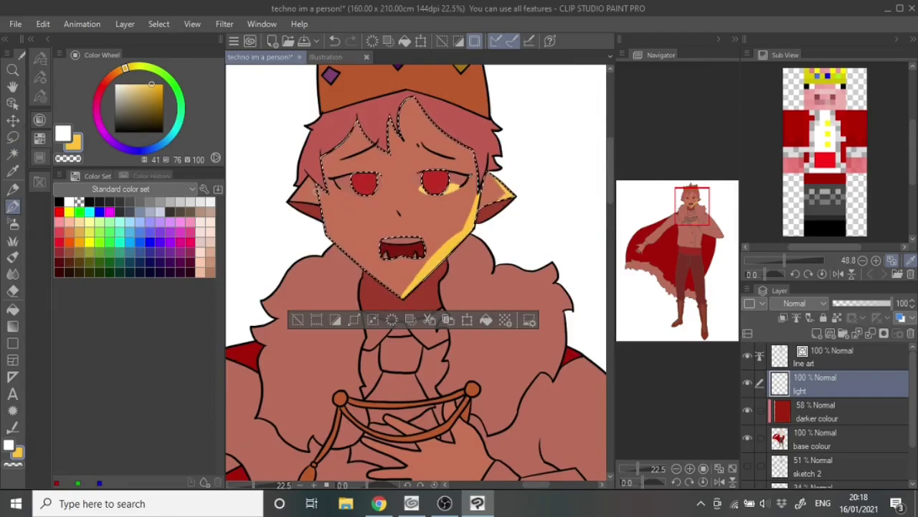
scroll(426, 222, "up", 6)
scroll(562, 243, "down", 8)
Step: Select the hair and paint orange-yellow light on its outer tips and fringe strands with the pen
key("ctrl+d")
key("w")
left_click(554, 235)
key("p")
scroll(558, 227, "up", 4)
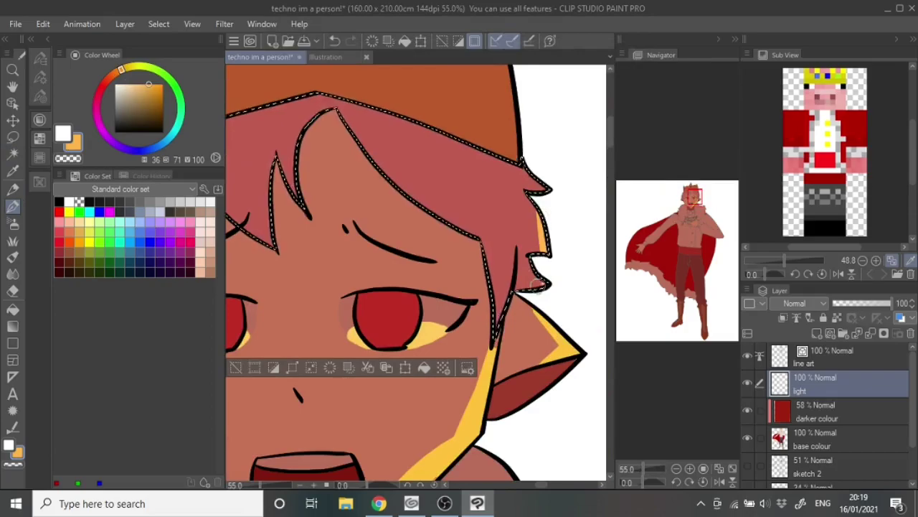
scroll(473, 356, "down", 4)
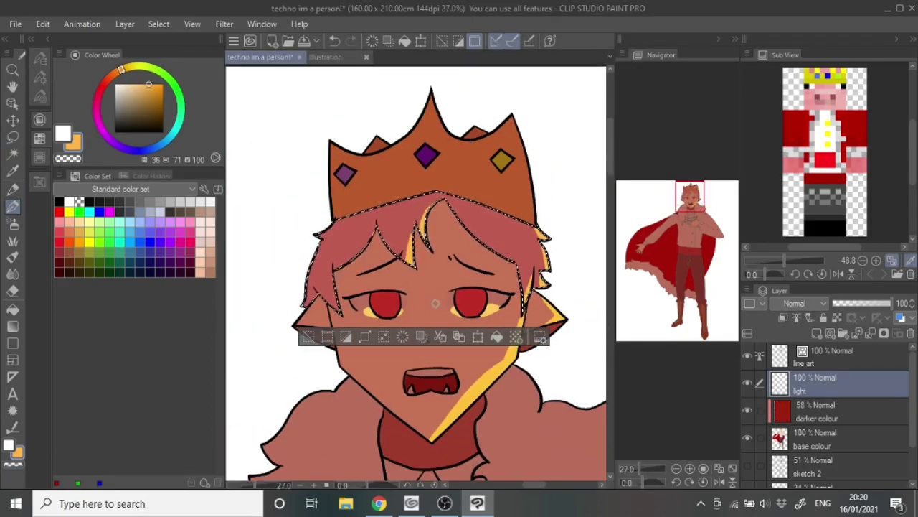
Step: Paint a small orange-yellow highlight on the nose and clear the selection
scroll(397, 248, "up", 3)
key("ctrl+d")
scroll(396, 248, "down", 3)
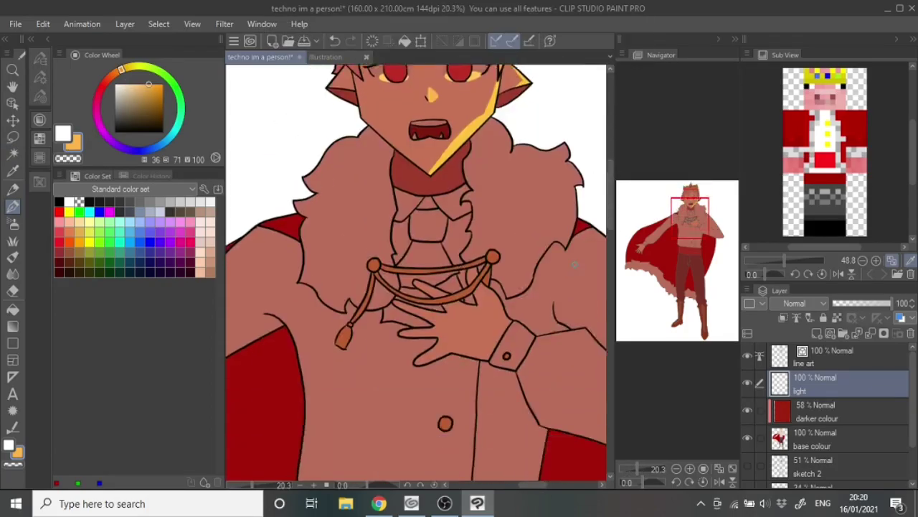
Step: Select the fur collar on the lit side and paint a yellow rim light along its outer edge
scroll(471, 266, "up", 2)
key("w")
left_click(471, 266)
key("p")
scroll(521, 173, "right", 2)
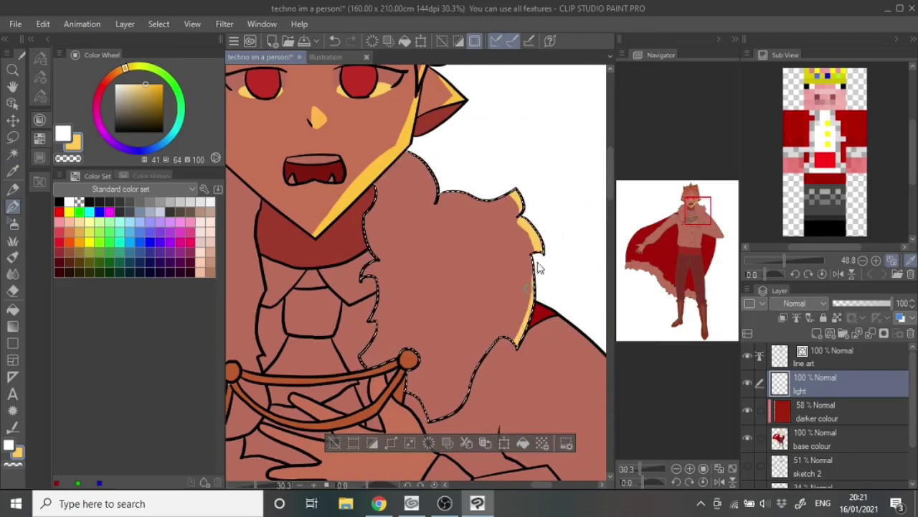
Step: Paint yellow light on the cravat's middle piece and along the edge of the other fur collar half
key("w")
left_click(313, 315)
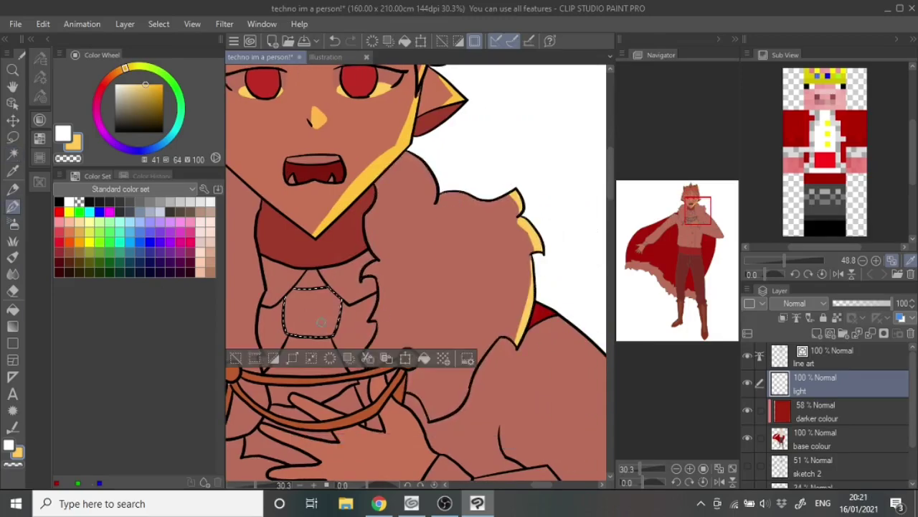
scroll(417, 273, "down", 3)
scroll(416, 273, "up", 3)
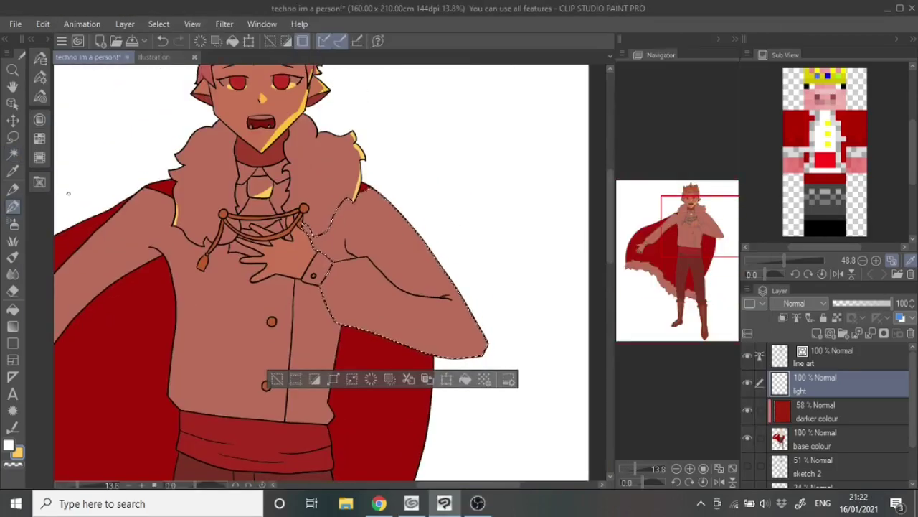
Step: Paint a yellow rim light along the bent arm's outer sleeve edge from shoulder to elbow
left_click(391, 191)
scroll(392, 191, "up", 1)
left_click_drag(500, 356, 397, 212)
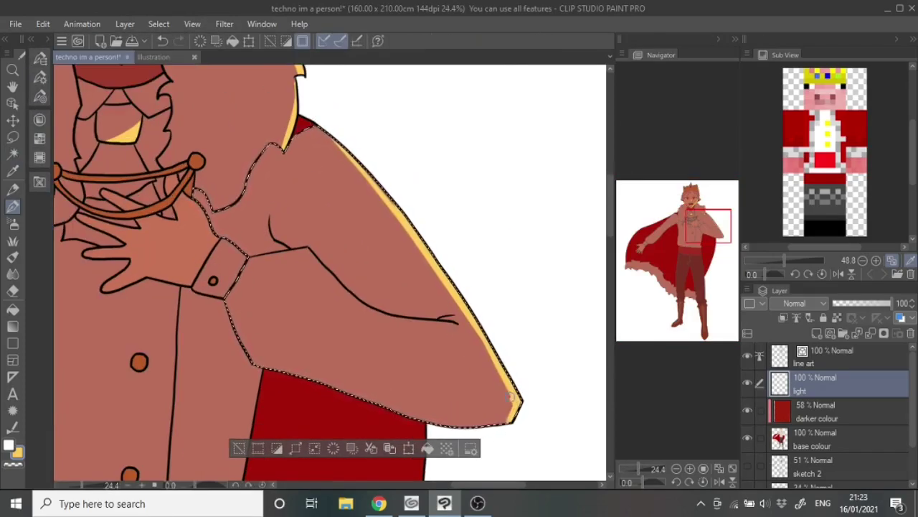
Step: Recolour the darker colour layer to dark brown and set its opacity to 65%
scroll(476, 329, "down", 8)
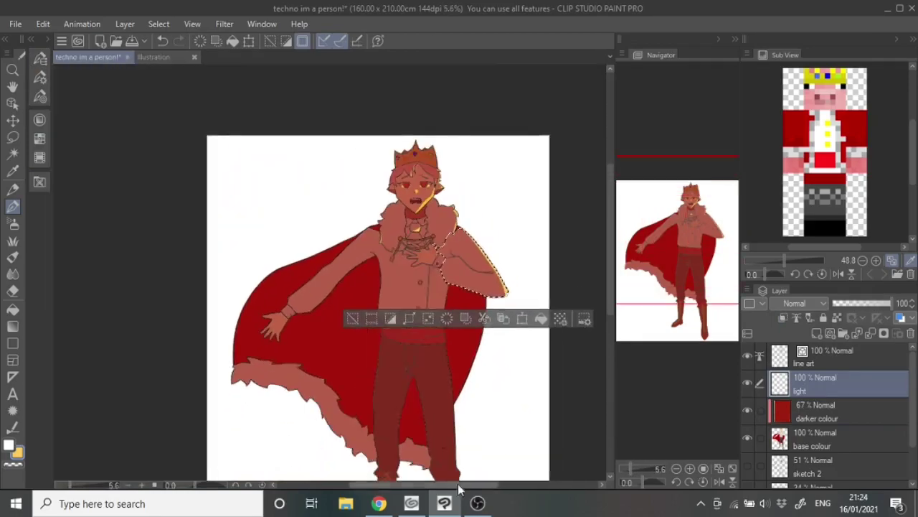
key("alt+[")
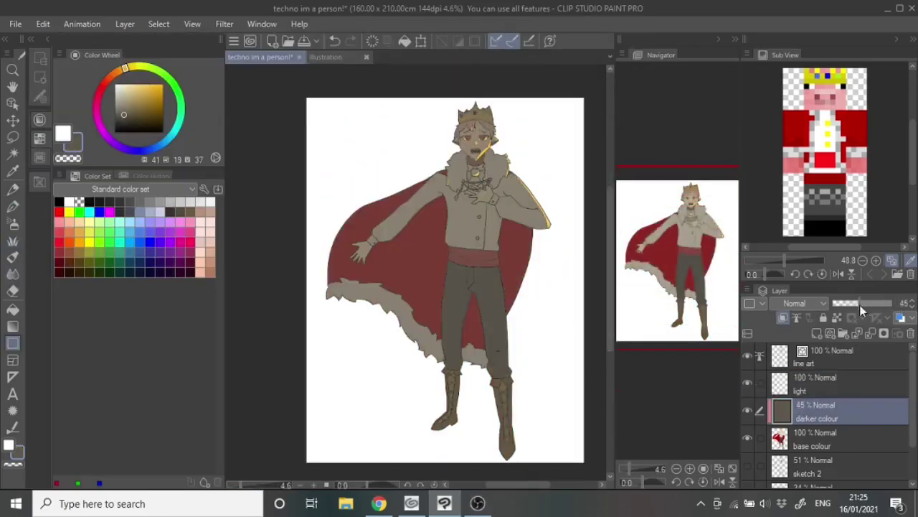
left_click_drag(859, 305, 871, 304)
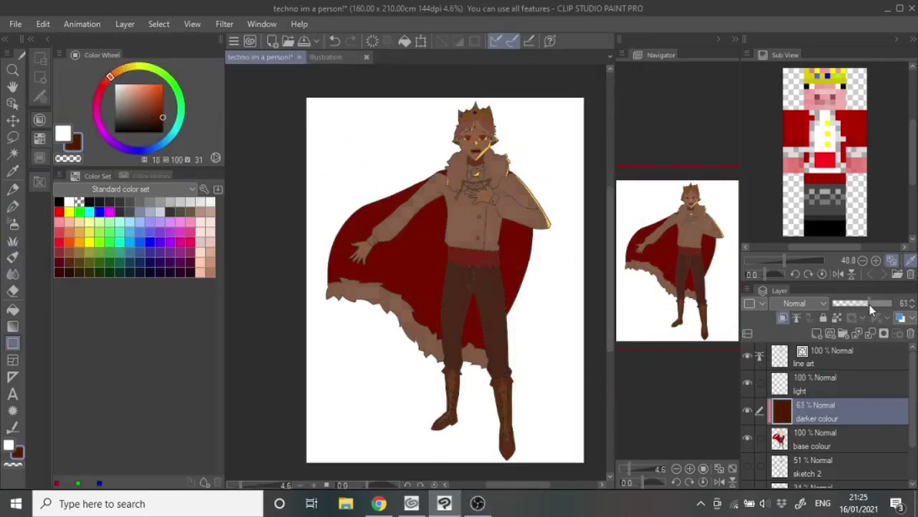
Step: Lock the light layer's transparent pixels and tint the outer sleeve's rim light a paler yellow
key("alt+]")
scroll(463, 250, "up", 1)
scroll(462, 250, "up", 5)
key("p")
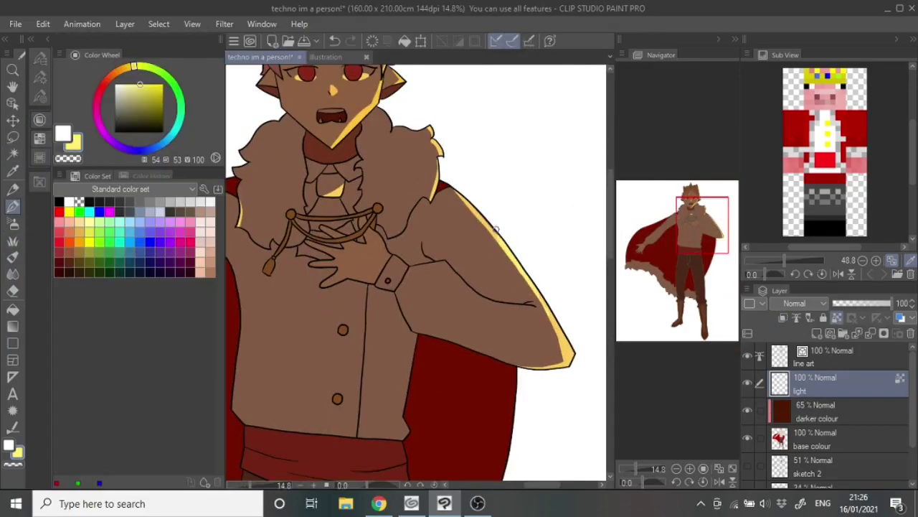
left_click_drag(495, 228, 496, 321)
left_click(162, 80)
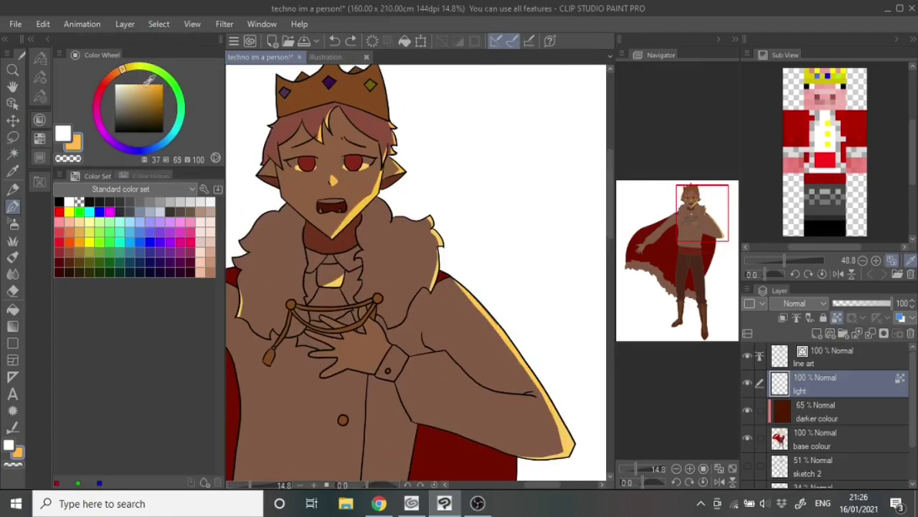
Step: Set the darker colour layer's opacity to 72% and make the light layer active again
left_click(818, 411)
left_click_drag(871, 302, 879, 302)
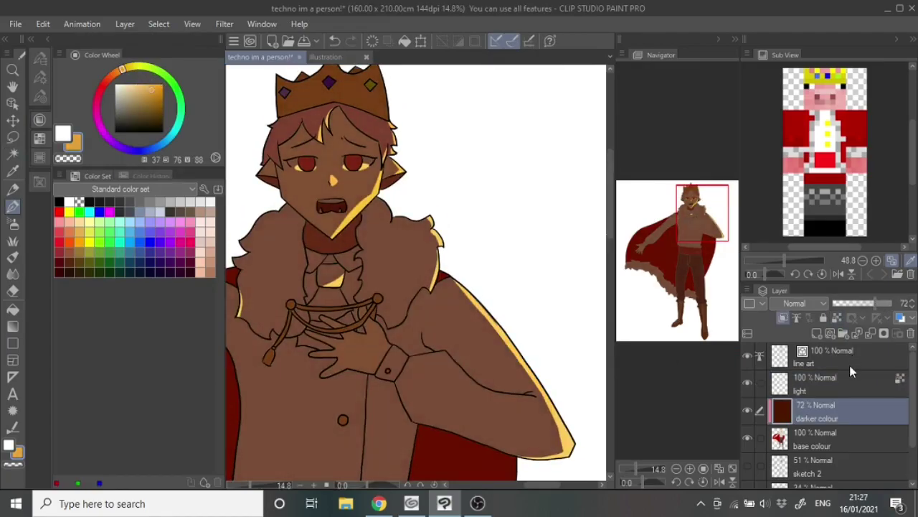
left_click(850, 380)
Step: Extend the yellow light around the elbow's lower edge and along the fold in the bent sleeve
scroll(500, 330, "up", 2)
left_click_drag(569, 402, 560, 429)
scroll(560, 429, "down", 2)
scroll(502, 330, "up", 2)
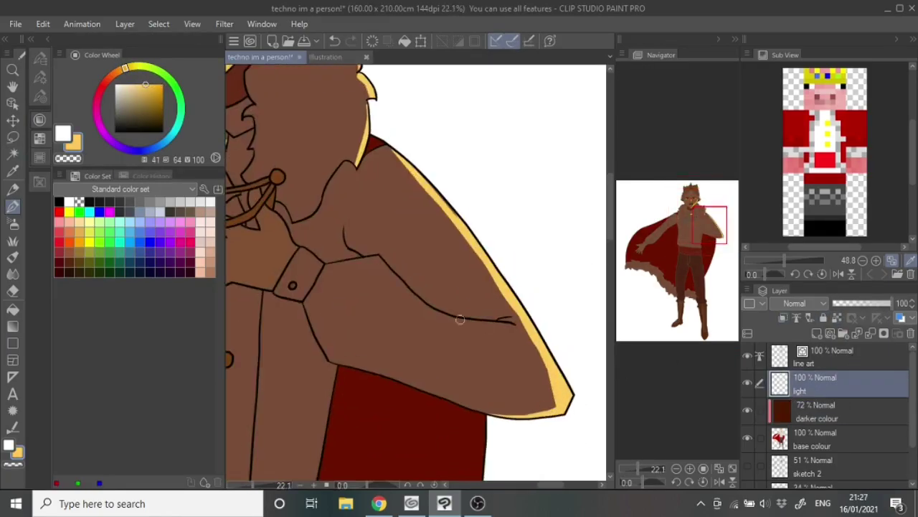
scroll(517, 330, "down", 2)
left_click_drag(512, 305, 507, 358)
scroll(514, 351, "down", 2)
left_click(804, 303)
left_click(806, 154)
scroll(499, 320, "up", 2)
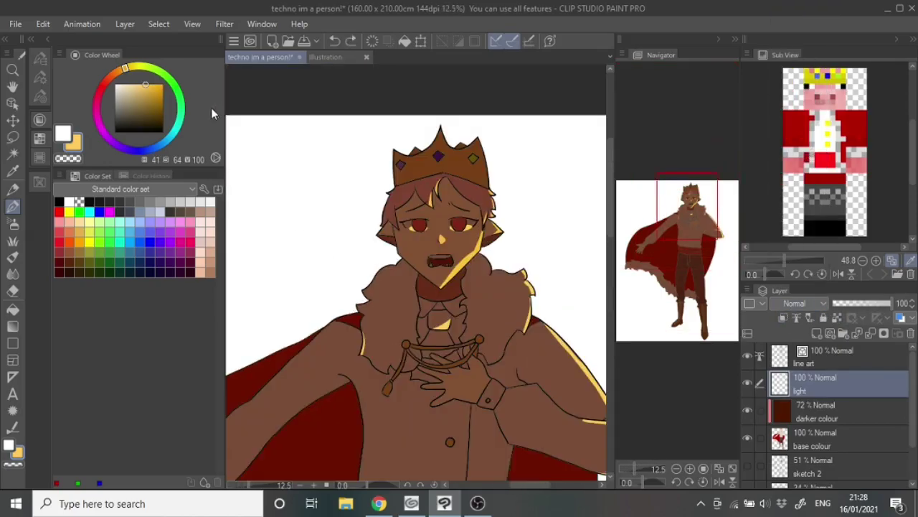
Step: Lock the light layer's transparent pixels and repaint the highlights bright yellow with the G-pen at size 500
left_click(215, 159)
scroll(416, 294, "down", 2)
left_click(40, 57)
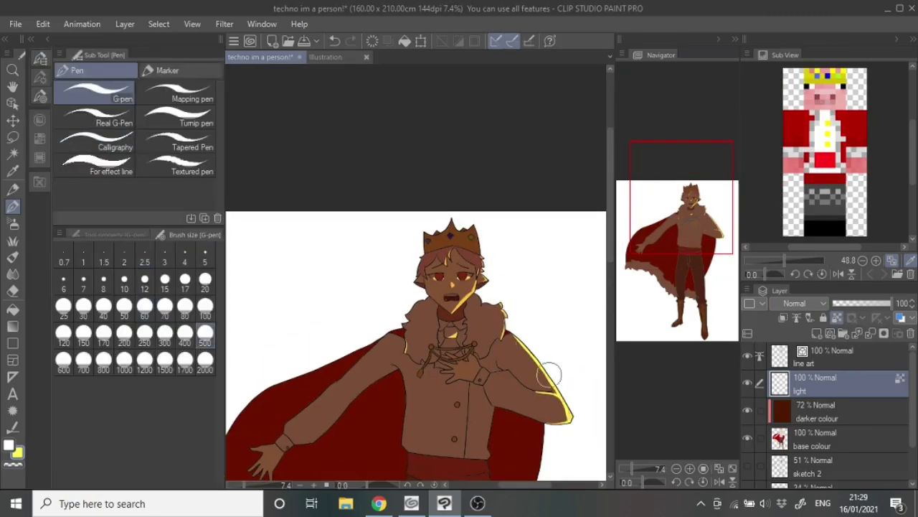
scroll(393, 297, "up", 4)
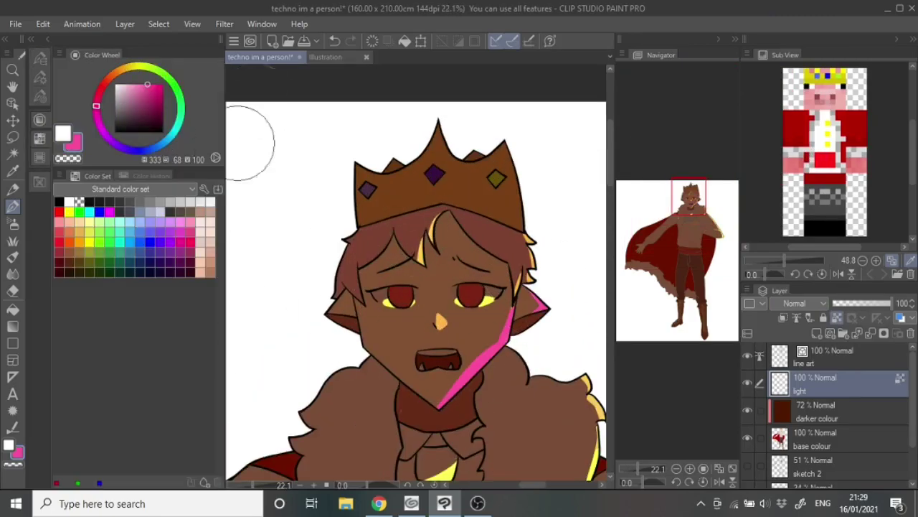
scroll(416, 287, "down", 3)
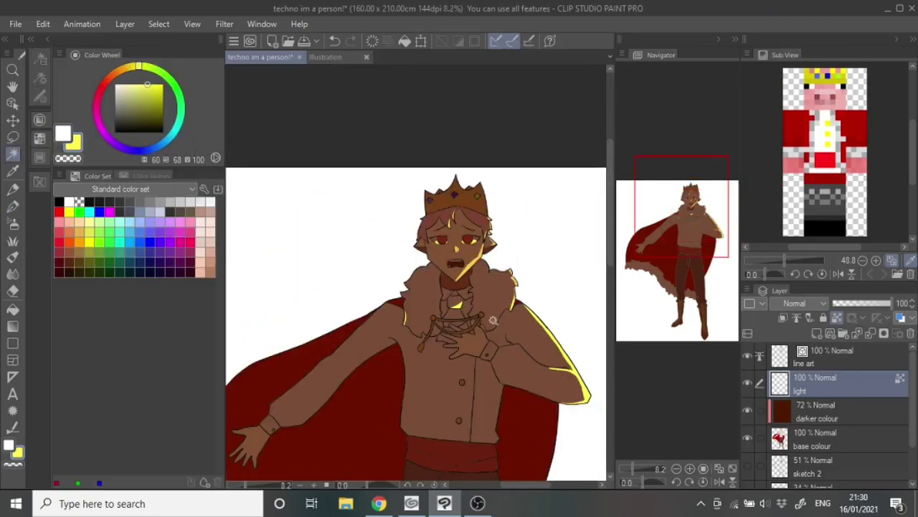
Step: Paint warm light on the back of the raised hand and yellow light on its cuff and the bent sleeve's folds
key("ctrl+z")
scroll(445, 338, "up", 3)
left_click(13, 205)
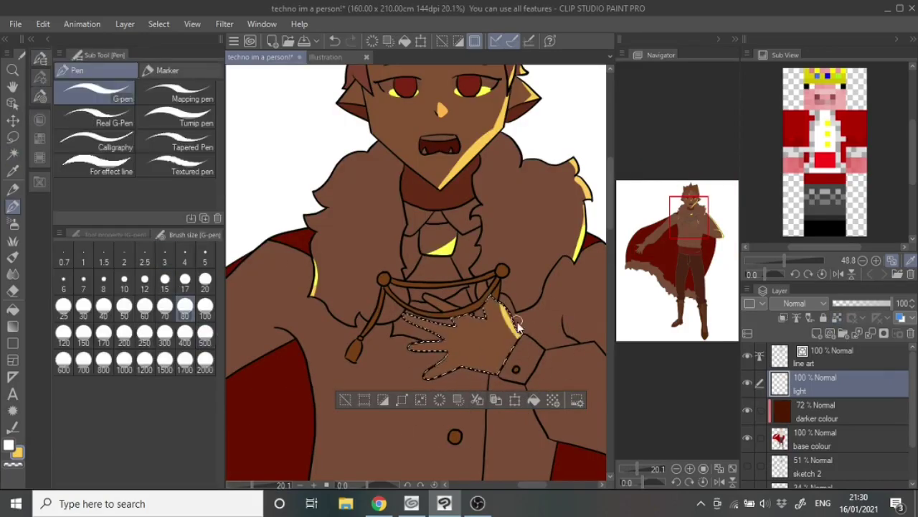
key("ctrl+z")
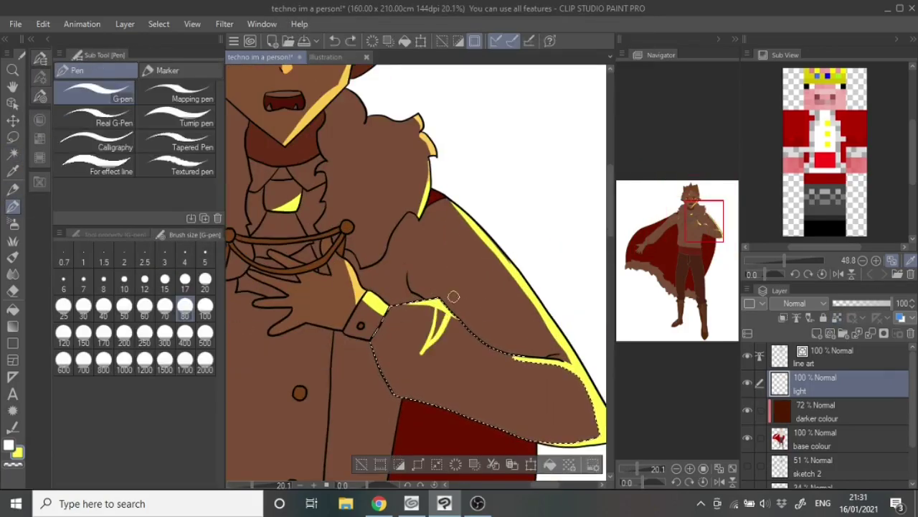
key("ctrl+d")
scroll(423, 349, "down", 3)
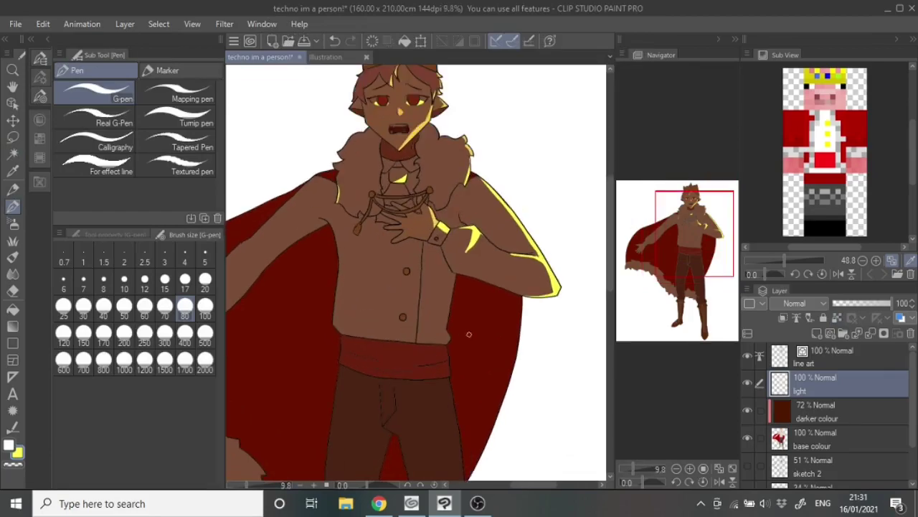
Step: Select the cape area below the bent elbow and paint golden rim light along its outer edge with the G-pen
left_click(40, 120)
left_click(13, 206)
scroll(416, 287, "down", 2)
left_click_drag(466, 398, 507, 285)
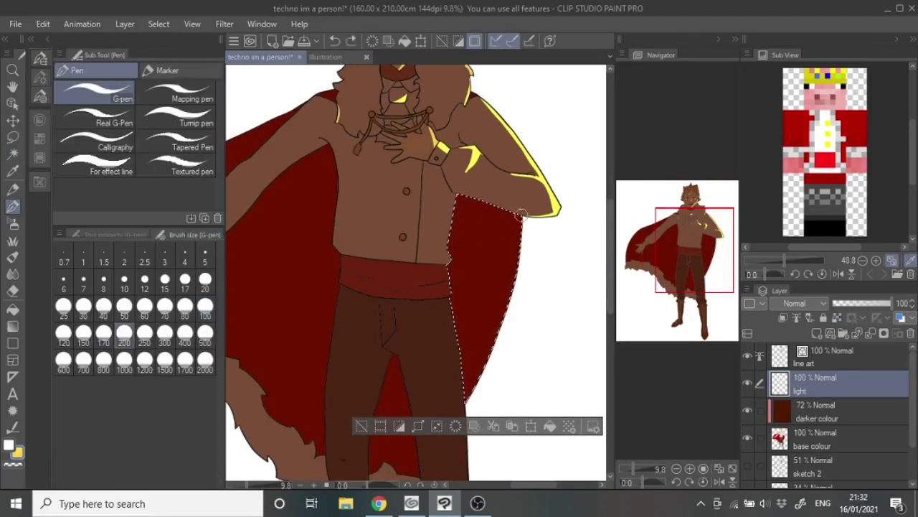
scroll(516, 279, "down", 2)
scroll(564, 279, "up", 5)
Step: Paint yellow light on the end of the waist sash and along its fold with the G-pen at size 60
mouse_move(428, 289)
left_mouse_down()
mouse_move(395, 300)
mouse_move(361, 297)
mouse_move(424, 299)
mouse_move(415, 246)
mouse_move(422, 308)
mouse_move(448, 281)
left_mouse_up()
key("ctrl+z")
scroll(424, 308, "down", 2)
scroll(424, 308, "up", 4)
key("ctrl+d")
scroll(431, 276, "down", 2)
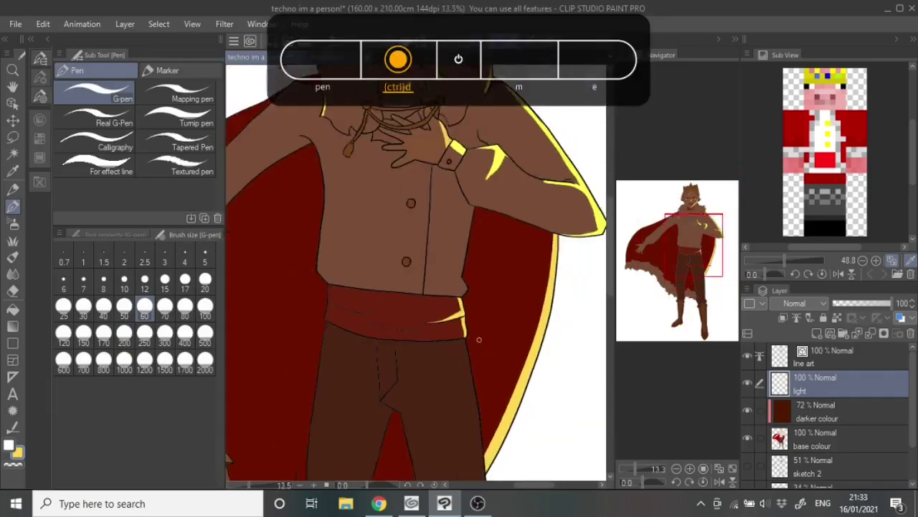
Step: Paint golden rim light down the outer edge of the lit trouser leg with the G-pen at size 300
scroll(409, 276, "up", 5)
scroll(404, 273, "down", 5)
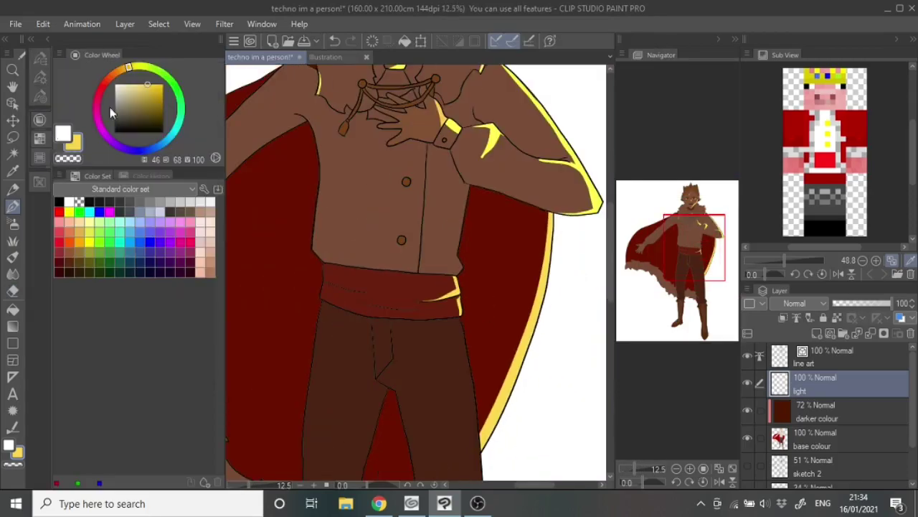
scroll(470, 129, "down", 2)
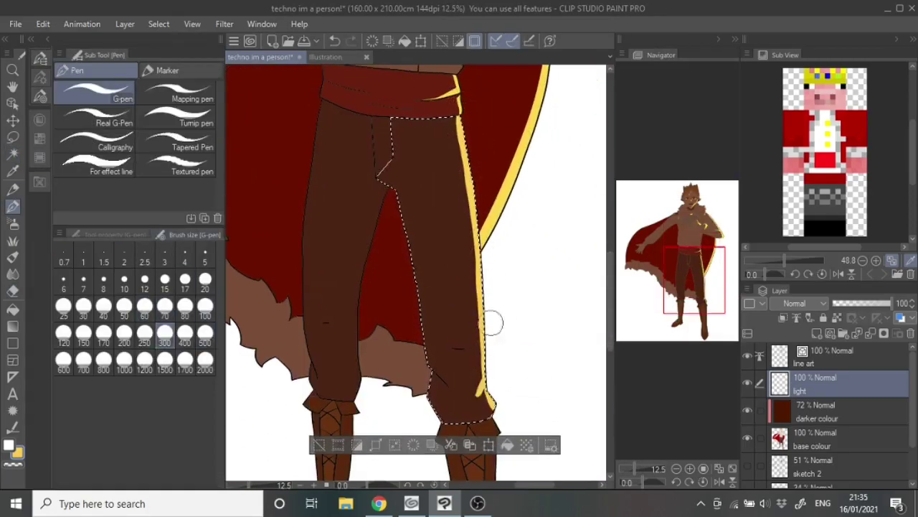
Step: Add golden light to the boot's cuff and outer edge, trimming the strokes with the hard eraser
scroll(523, 352, "down", 2)
scroll(594, 299, "up", 3)
scroll(512, 287, "down", 2)
left_click(512, 301)
scroll(613, 344, "down", 1)
key("e")
scroll(525, 217, "down", 1)
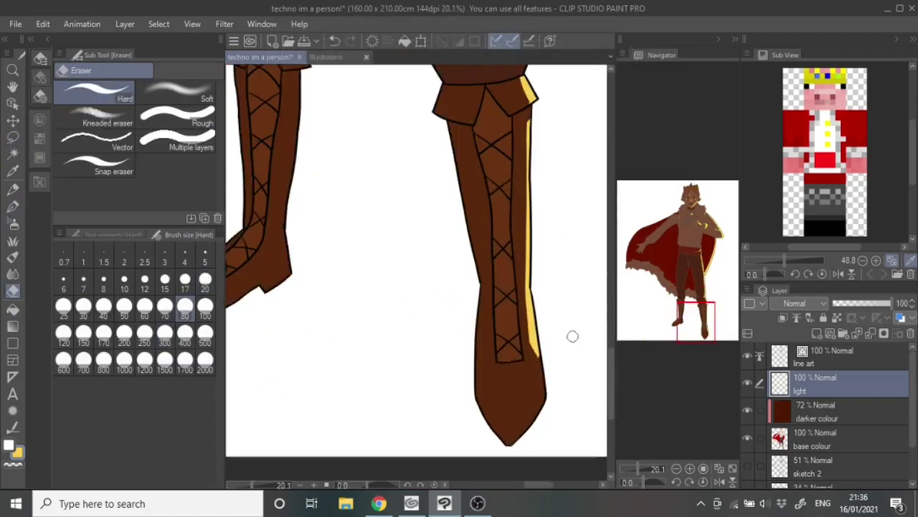
Step: Select the face and widen its golden jaw light, adding a small highlight at the inner brow
scroll(524, 217, "down", 3)
scroll(416, 187, "up", 4)
key("w")
left_click(13, 207)
scroll(439, 322, "up", 5)
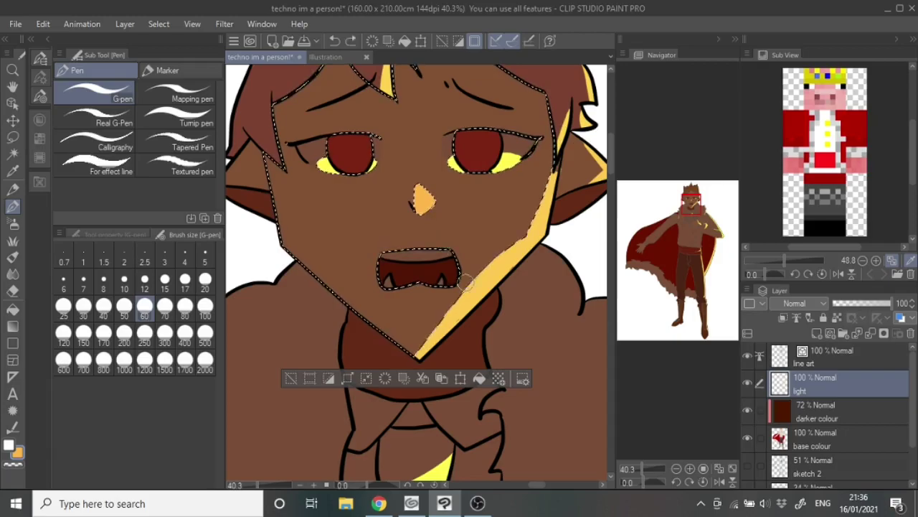
key("ctrl+d")
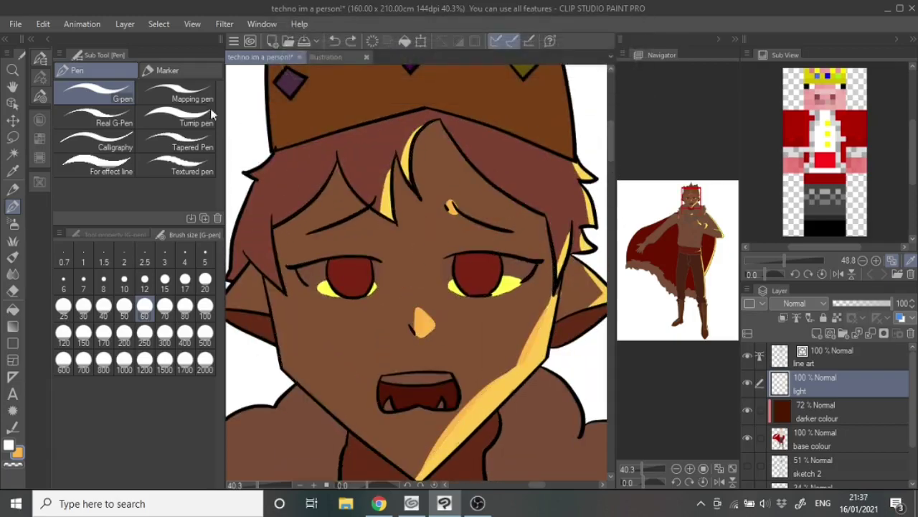
Step: Sample a base colour from the face with the darker colour layer hidden, and return to the light layer
left_click(846, 437)
left_click(748, 409)
left_click(414, 295, "alt")
left_click(748, 409)
left_click(847, 384)
left_click_drag(419, 290, 417, 314)
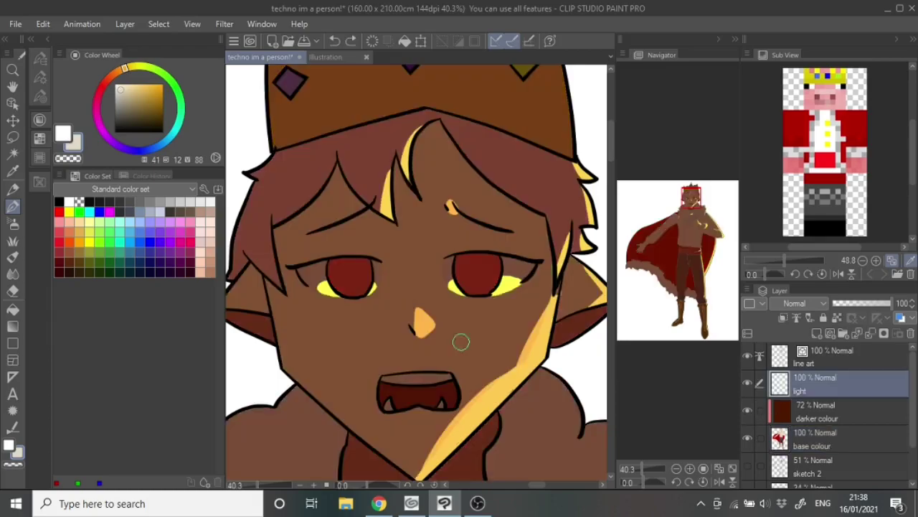
Step: Paint a golden light line from the inner brow down the nose bridge and even out the light along the jaw
scroll(430, 302, "down", 2)
scroll(449, 302, "up", 3)
scroll(450, 302, "down", 3)
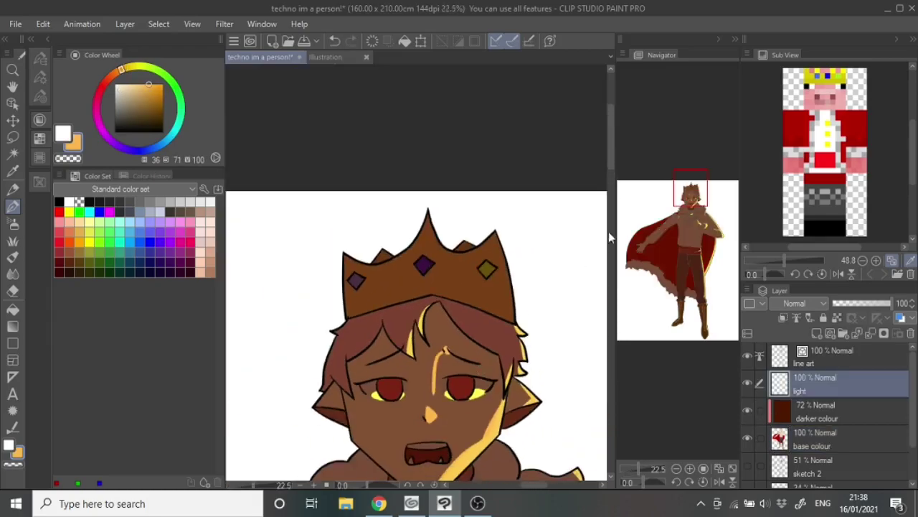
scroll(426, 220, "up", 4)
left_click(512, 287, "alt")
scroll(392, 273, "down", 2)
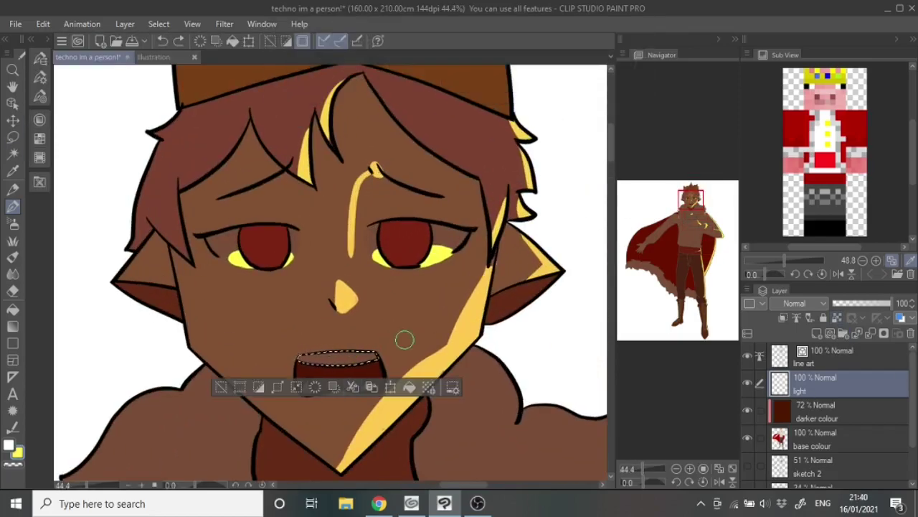
key("ctrl+d")
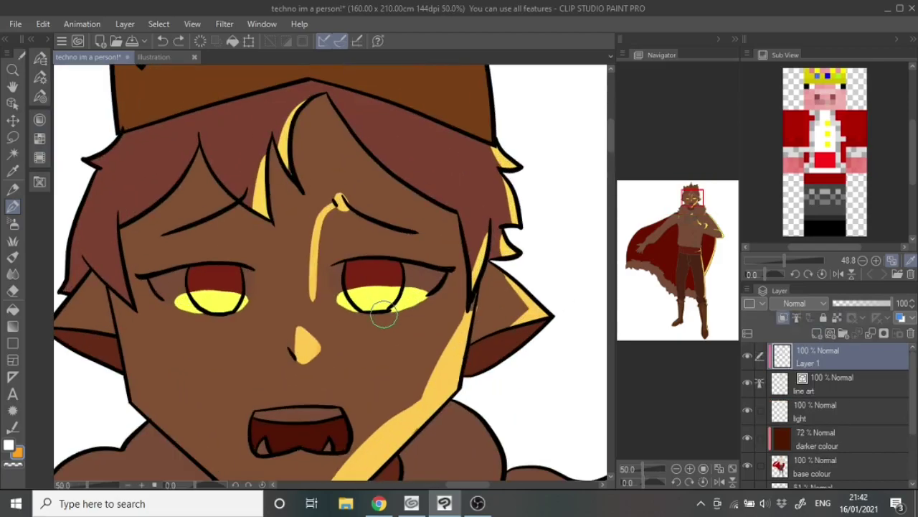
Step: On clipped Layer 1, recolour the line art orange where light touches the eyes, the ear and the hair tips
scroll(384, 316, "up", 2)
left_click_drag(312, 301, 426, 305)
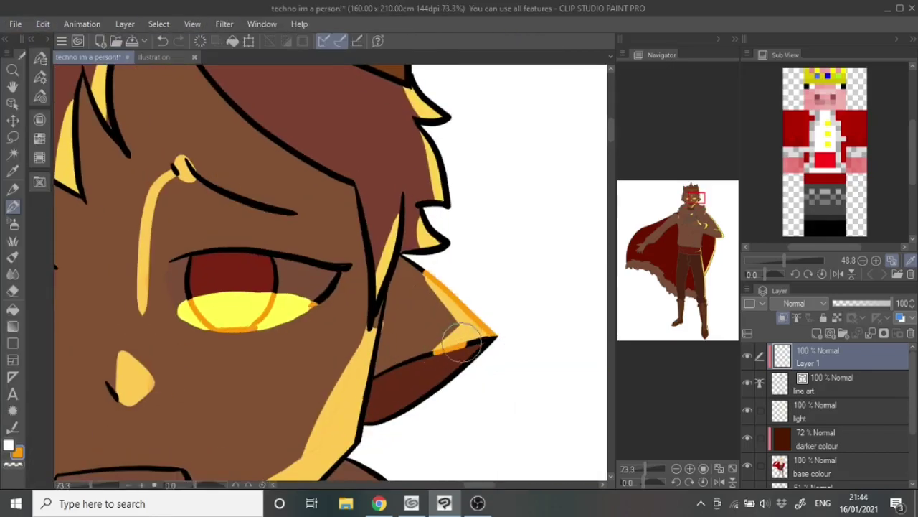
scroll(520, 370, "down", 3)
scroll(485, 313, "up", 1)
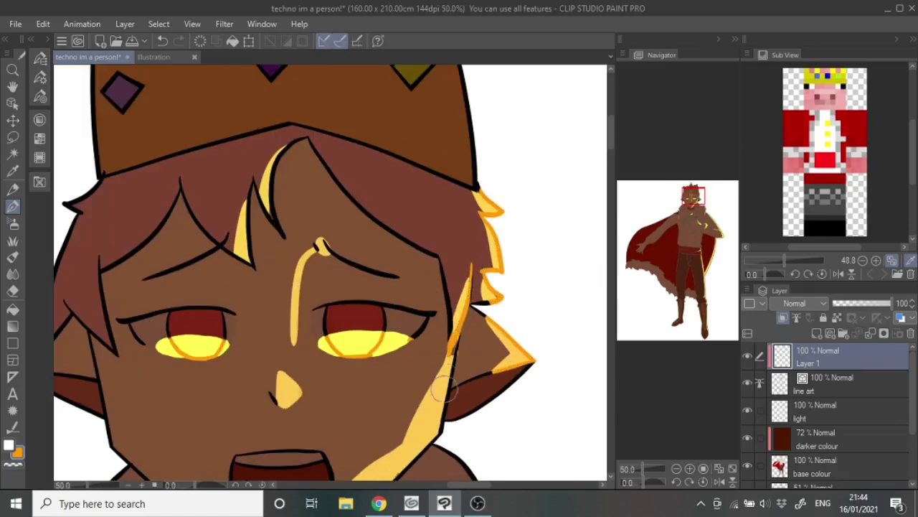
Step: Recolour the lit outlines orange along the side of the face, the jaw and the fur collar's outer edge
left_click_drag(444, 373, 444, 248)
scroll(437, 373, "right", 3)
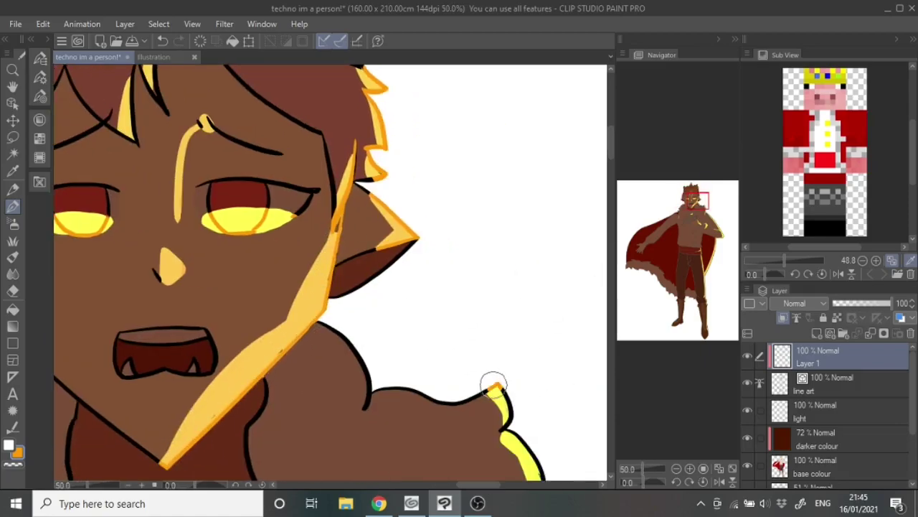
scroll(502, 377, "down", 5)
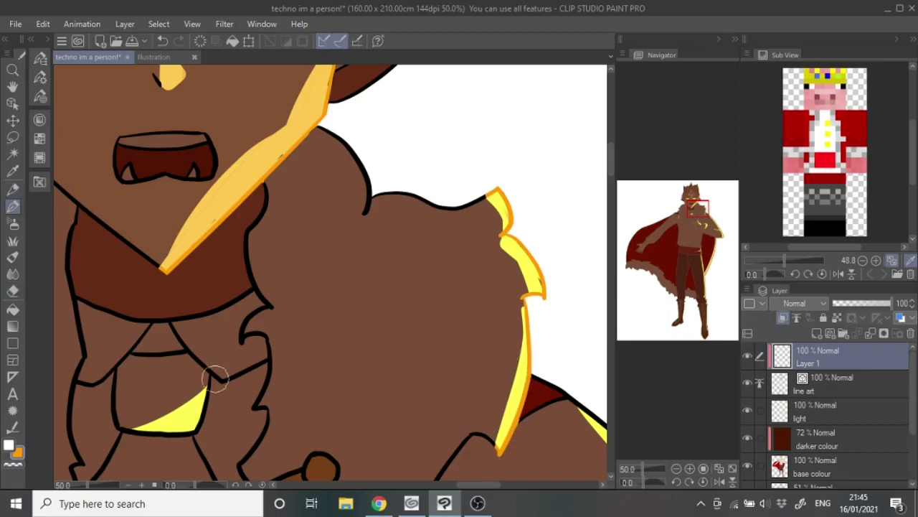
Step: Recolour the outlines orange beside the light on the cravat's centre, the outer sleeve and the elbow
scroll(195, 431, "down", 1)
scroll(197, 133, "up", 3)
scroll(246, 176, "down", 2)
scroll(534, 252, "down", 3)
scroll(472, 318, "down", 4)
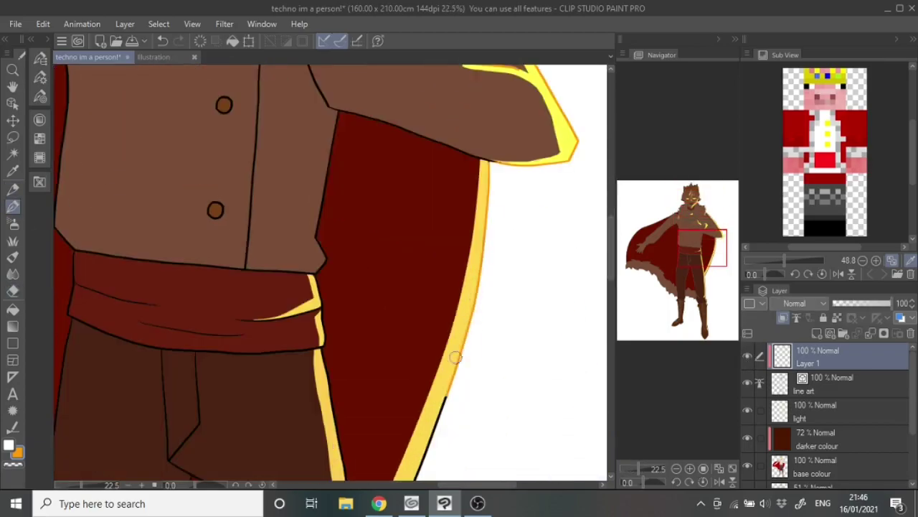
Step: Continue the orange outline down the lit edges of the cape, trouser leg and boot
scroll(607, 276, "up", 1)
scroll(607, 276, "down", 1)
scroll(336, 273, "down", 8)
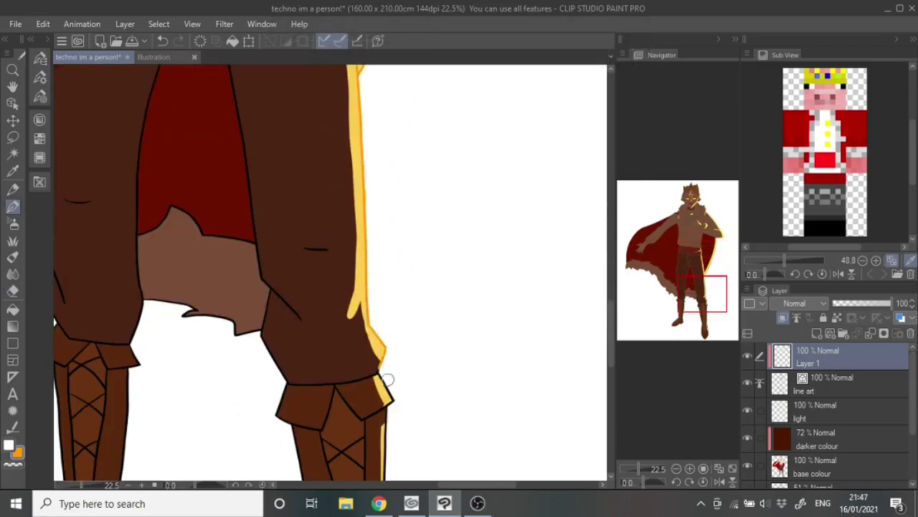
key("ctrl+0")
Step: Make the light layer active and touch up the jaw's light band with pale orange
scroll(424, 245, "up", 8)
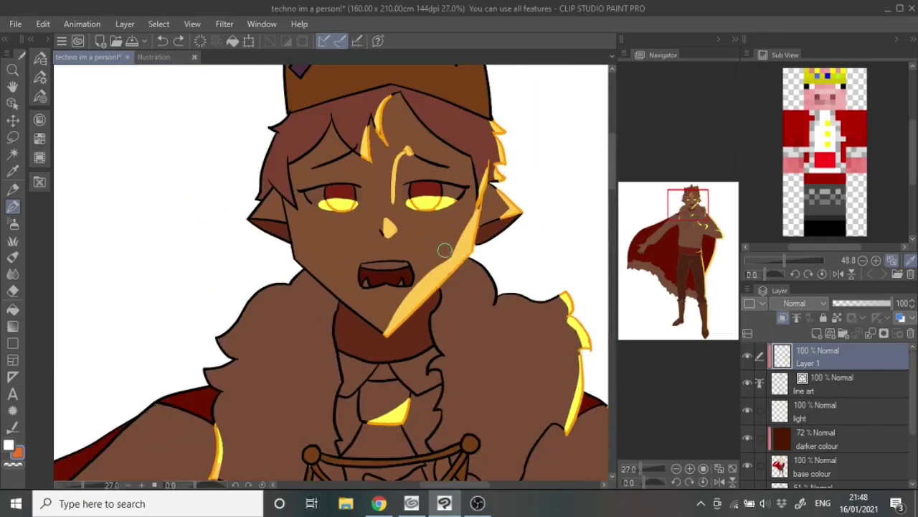
scroll(445, 250, "up", 3)
left_click(823, 384)
left_click(824, 409)
scroll(457, 345, "up", 3)
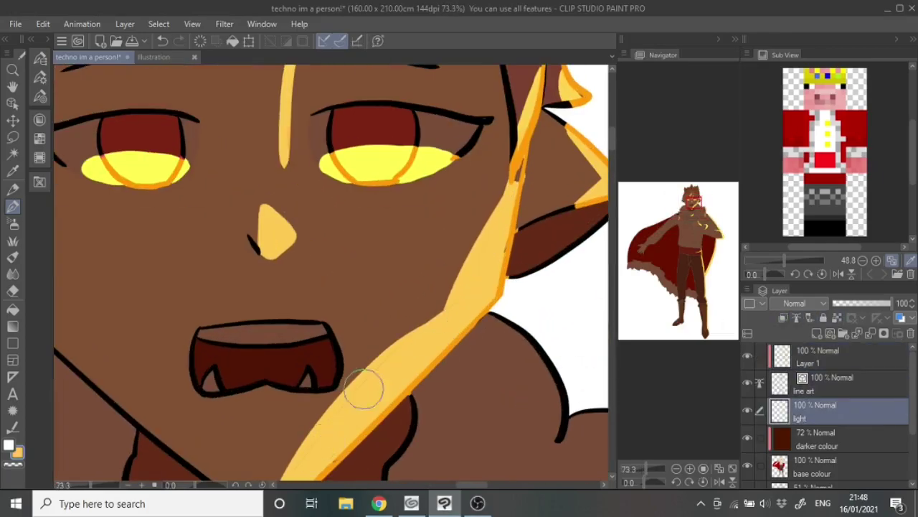
key("ctrl+0")
Step: Lower the darker colour layer's opacity to 61% and add a new layer named shading directly above it
left_click(824, 439)
left_click_drag(876, 303, 870, 308)
left_click(832, 359)
key("ctrl+shift+n")
left_click_drag(821, 371, 833, 439)
Step: Paint brown shadows on the face beneath the hairline and along its unlit side on the shading layer
scroll(363, 102, "up", 6)
left_click(13, 206)
scroll(293, 127, "up", 1)
scroll(247, 204, "up", 3)
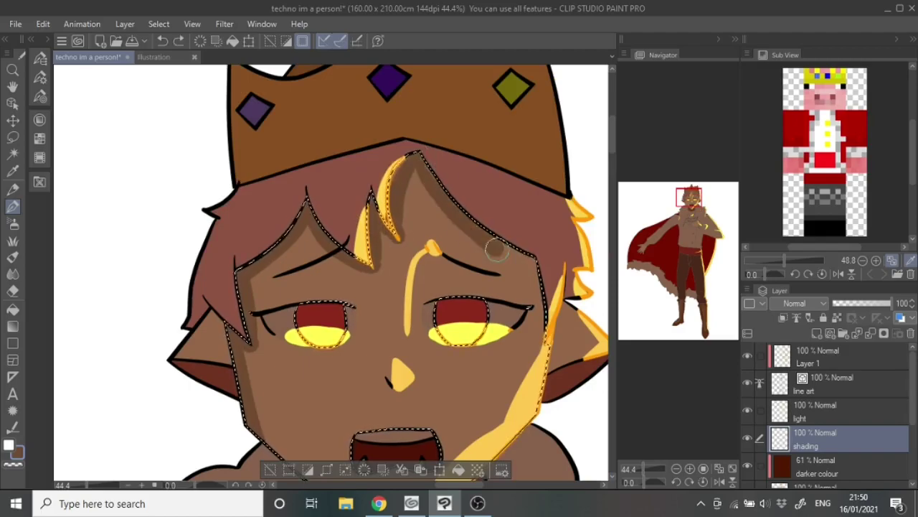
Step: Shade the skin beneath both eyebrows in brown, refining the shadow shapes with the eraser
scroll(547, 349, "up", 1)
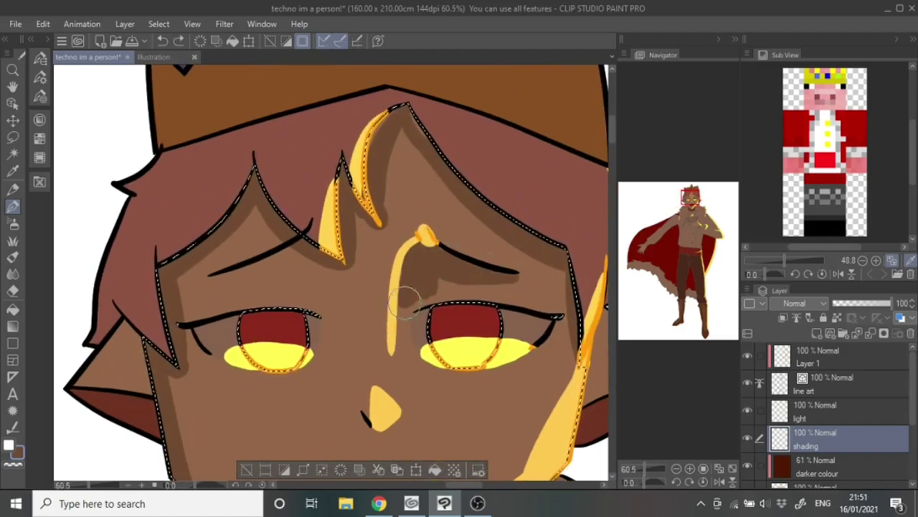
scroll(522, 275, "down", 2)
scroll(359, 273, "up", 1)
key("e")
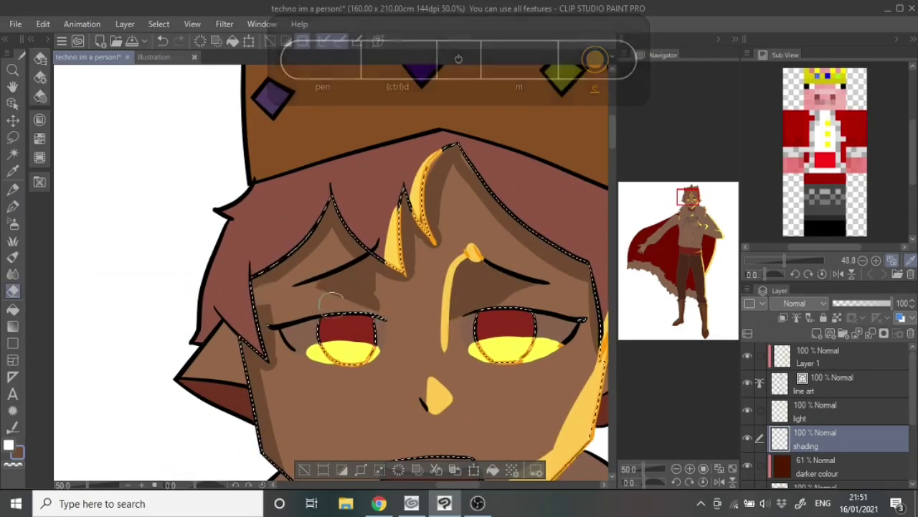
key("p")
scroll(446, 383, "down", 2)
scroll(549, 280, "up", 3)
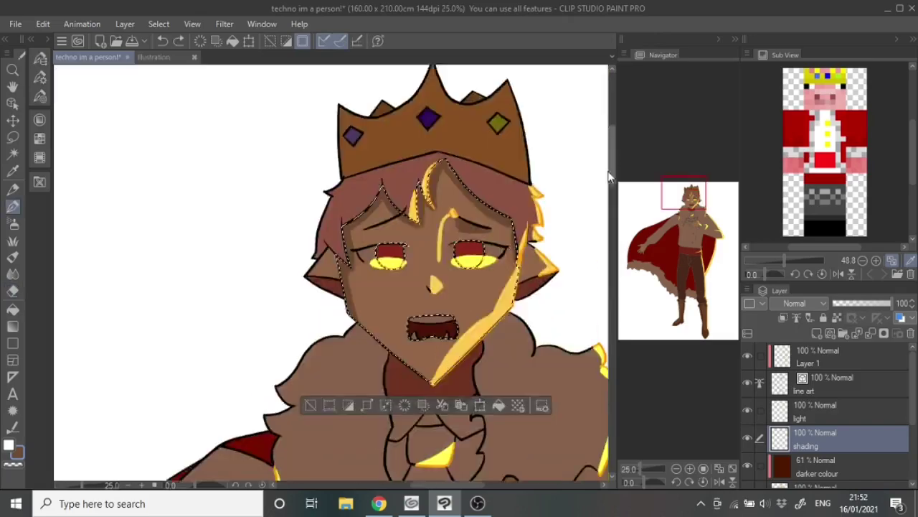
Step: Shade the eye whites beneath the upper lids and darken the upper half of both irises
scroll(380, 236, "down", 2)
scroll(393, 317, "up", 3)
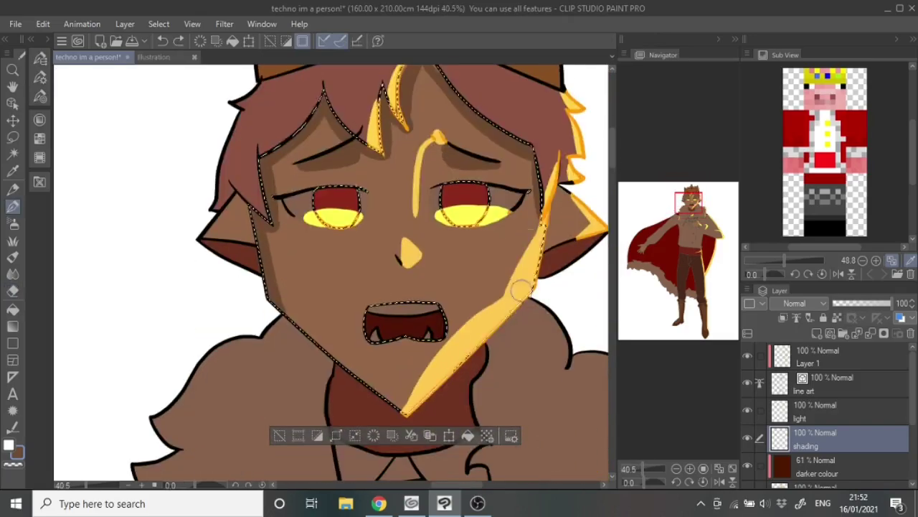
scroll(349, 195, "right", 5)
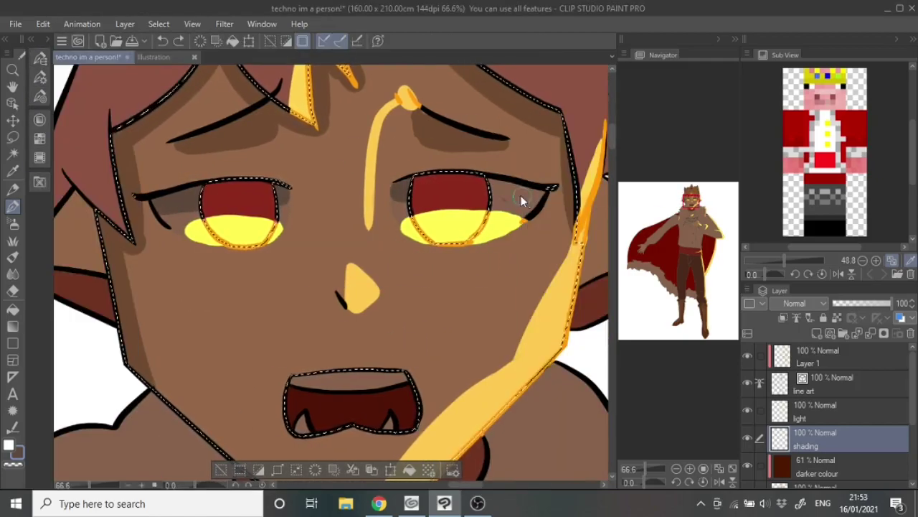
mouse_move(615, 133)
left_mouse_down()
mouse_move(611, 154)
mouse_move(612, 129)
left_mouse_up()
key("ctrl+z")
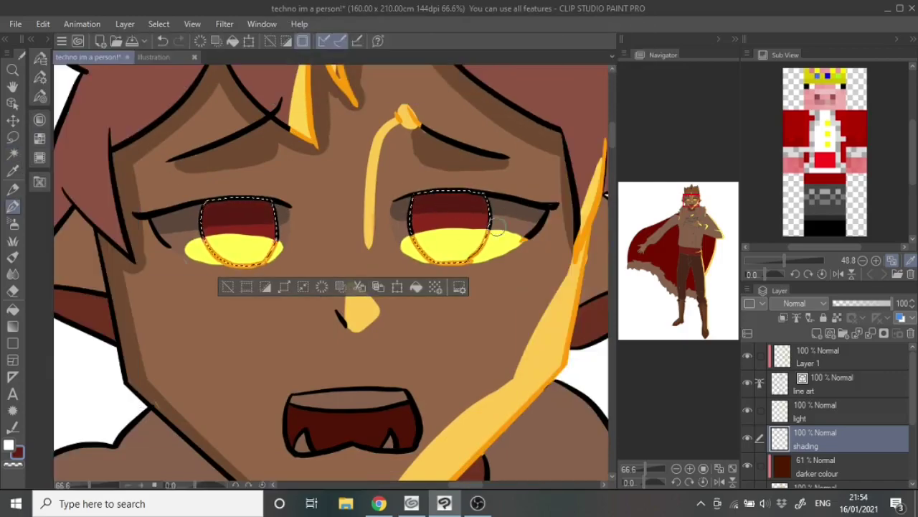
Step: Draw black pupils in both eyes on the line art layer and tint their lower ends orange on Layer 1
key("ctrl+d")
scroll(481, 242, "down", 1)
left_click(828, 388)
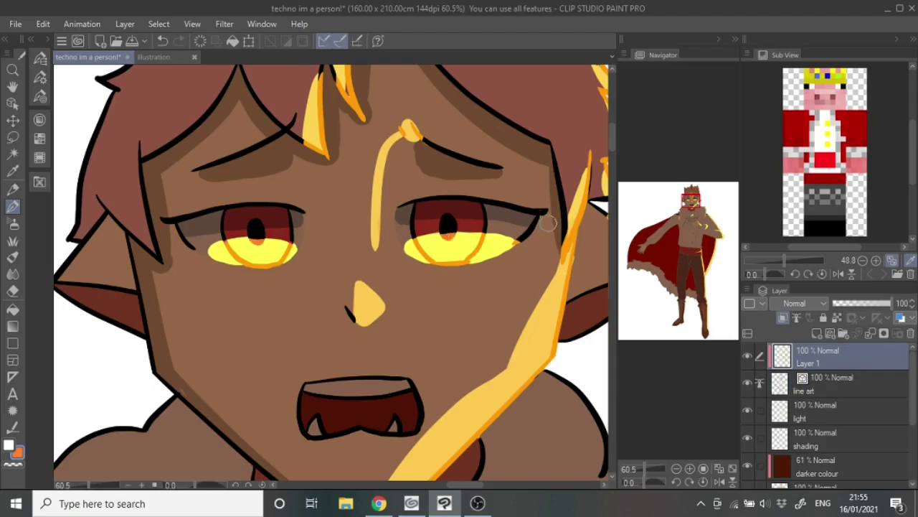
Step: On the shading layer, select the shirt collar areas and paint dark shadows on the neck opening and ruffled edge
scroll(330, 273, "down", 4)
left_click(818, 437)
scroll(477, 173, "up", 3)
scroll(363, 247, "up", 1)
key("w")
left_click(363, 248)
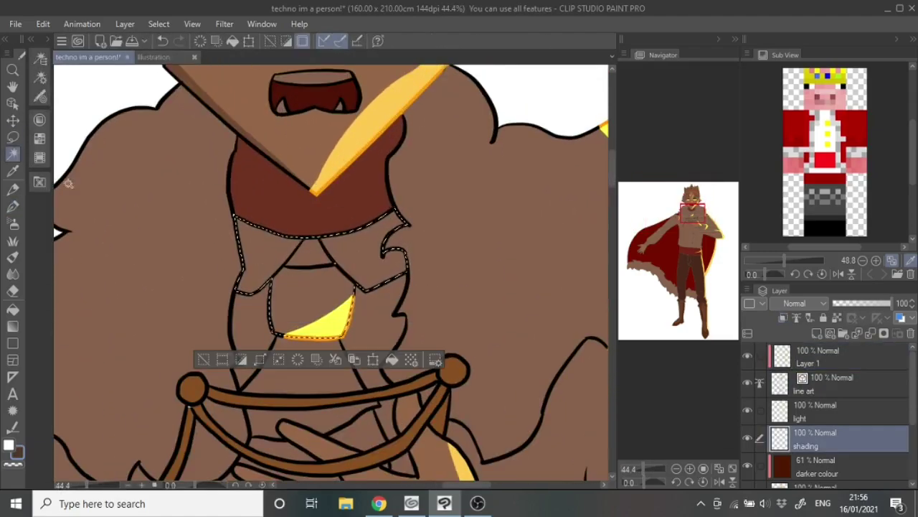
mouse_move(371, 255)
left_mouse_down()
mouse_move(340, 271)
mouse_move(305, 254)
left_mouse_up()
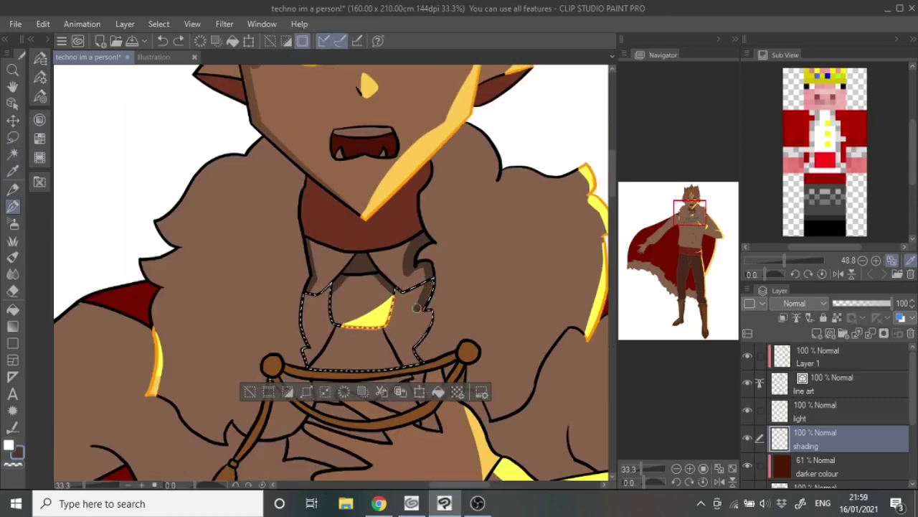
Step: Extend the dark shading along the cravat's ruffled sides, beneath its lit centre and down its tails
key("ctrl+d")
scroll(849, 413, "down", 2)
left_click(849, 413)
left_click(748, 388)
left_click(825, 359)
scroll(401, 283, "up", 1)
scroll(402, 284, "down", 2)
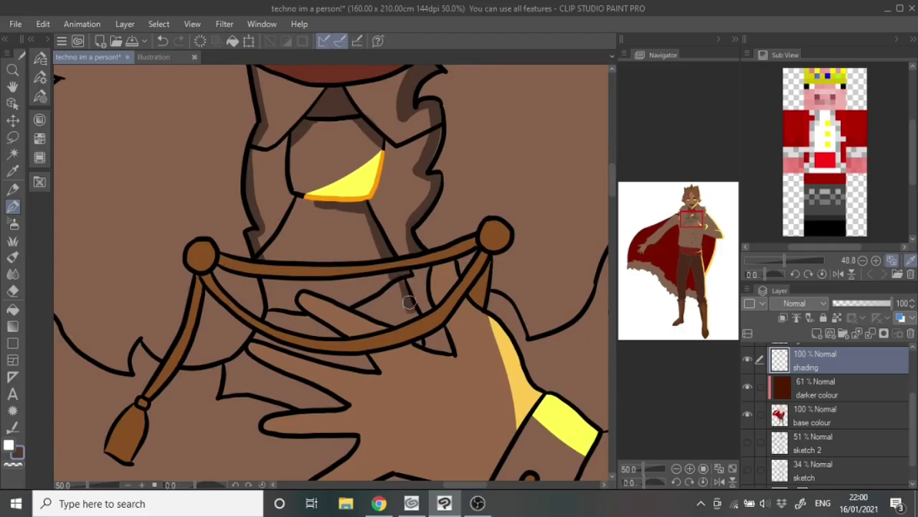
Step: Finish the cravat tail shading and paint a dark shadow on the coat beneath the fur collar on the raised-arm side
scroll(463, 259, "down", 2)
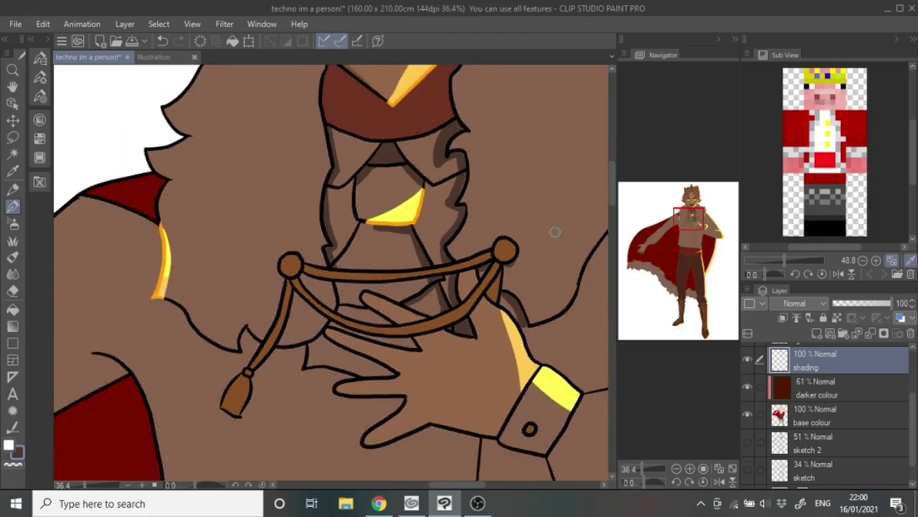
key("ctrl+z")
key("ctrl+d")
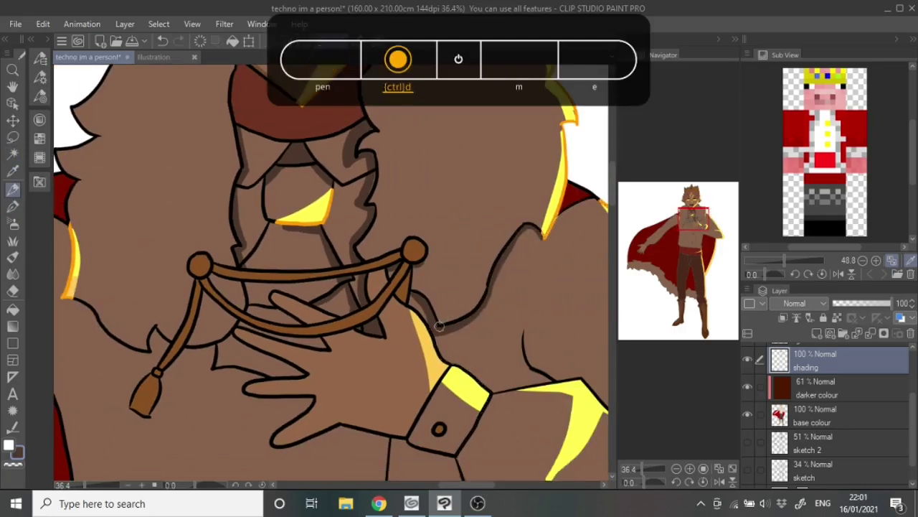
scroll(431, 316, "down", 3)
scroll(320, 322, "up", 1)
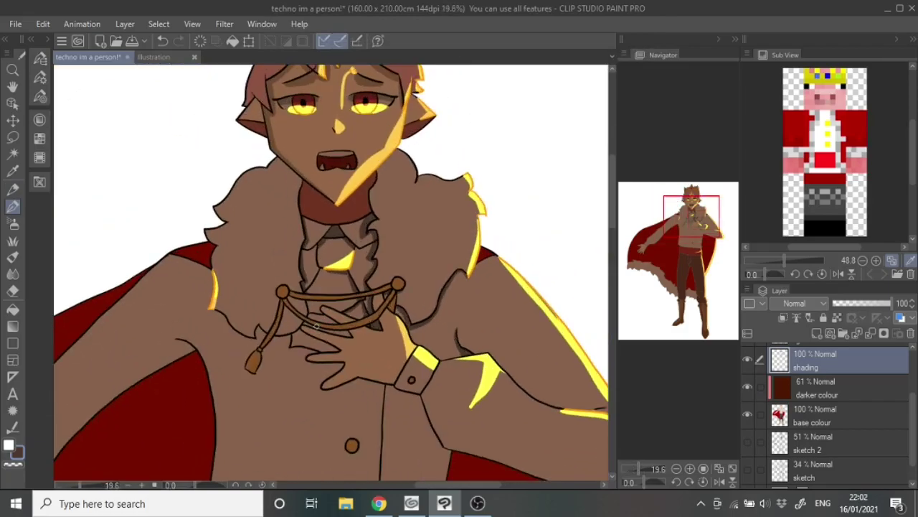
Step: Shade the coat panel beneath the cuff and forearm, and darken the inner crease of the raised sleeve
scroll(316, 325, "up", 2)
key("ctrl+z")
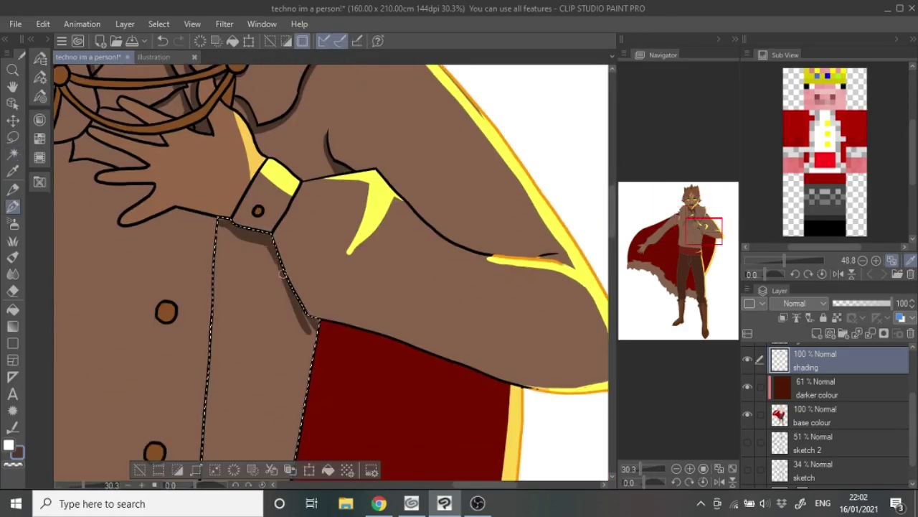
scroll(320, 343, "down", 2)
scroll(830, 410, "up", 2)
Step: On the light layer, paint yellow rim light down the coat's side edge at the waist and erase its upper end beneath the arm
left_click(830, 409)
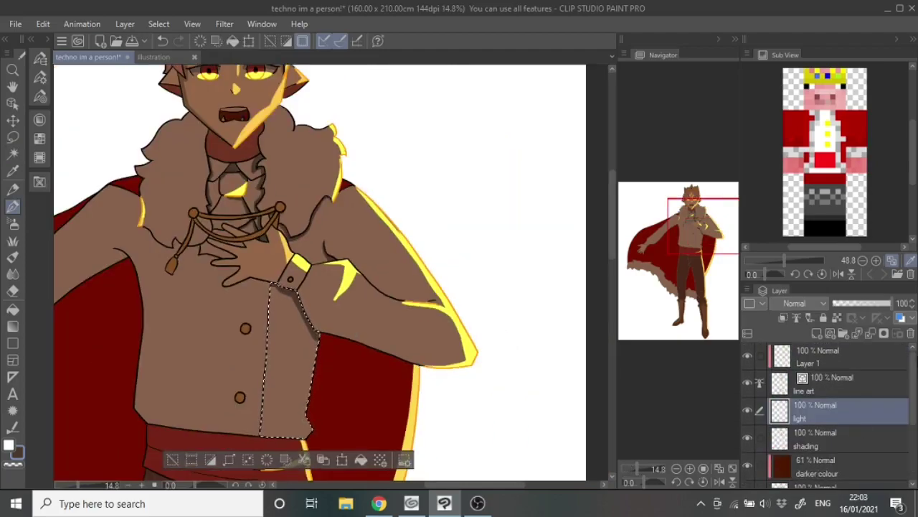
scroll(306, 362, "up", 2)
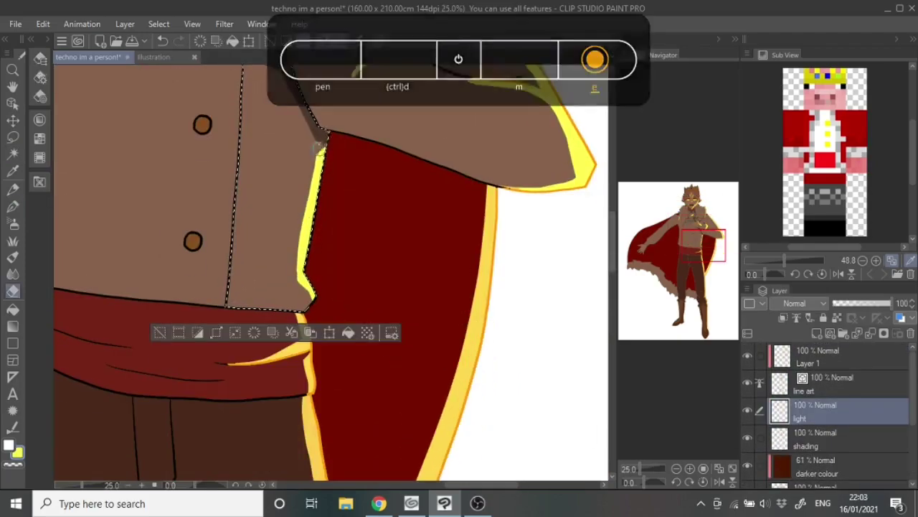
key("ctrl+d")
key("ctrl+minus")
Step: Rename Layer 1 as "line art overlay" and tint the outline beside the coat's waist rim light orange
key("alt+bracketright")
left_click(809, 366)
type("line art overlay")
key("Return")
scroll(330, 273, "up", 2)
key("alt+bracketleft")
key("alt+bracketleft")
key("alt+bracketleft")
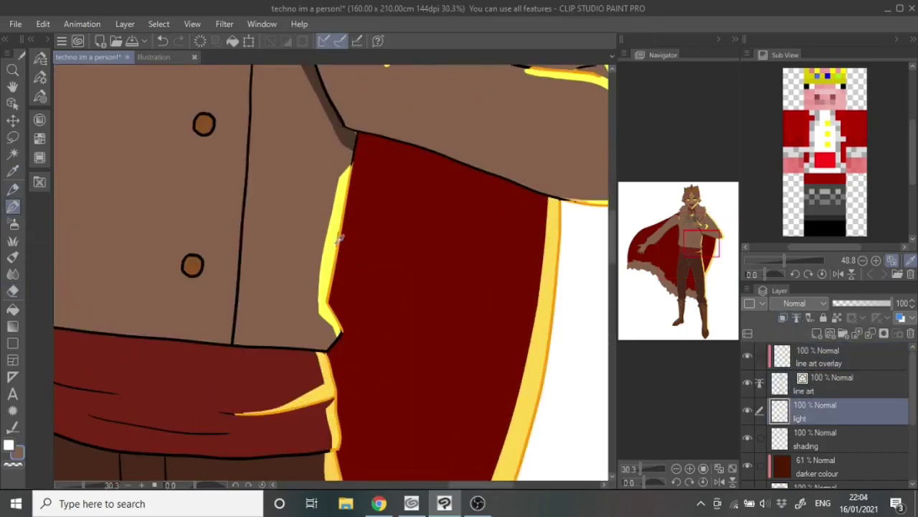
Step: On the shading layer, select the coat's side panel and paint shadows along the front opening and waist hem
left_click(326, 142, "alt")
left_click_drag(450, 321, 410, 326)
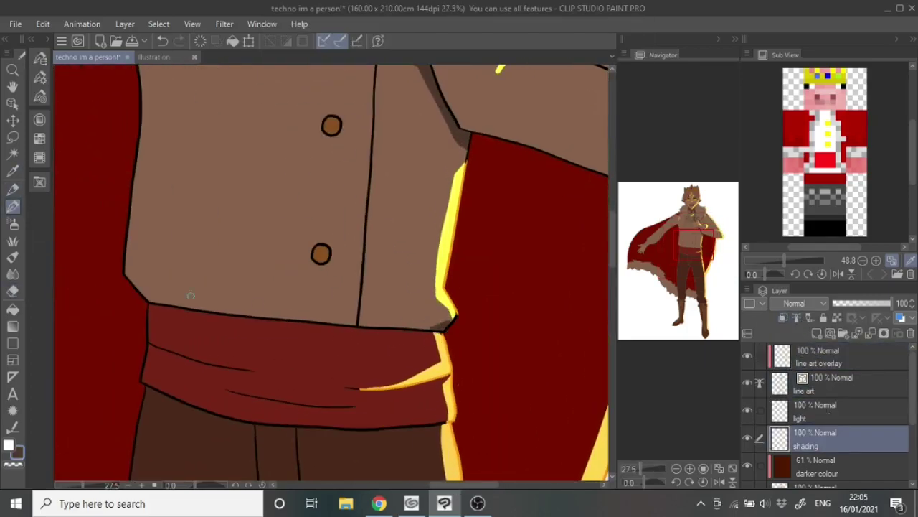
key("w")
left_click(258, 305)
left_click(409, 237)
scroll(409, 237, "up", 2)
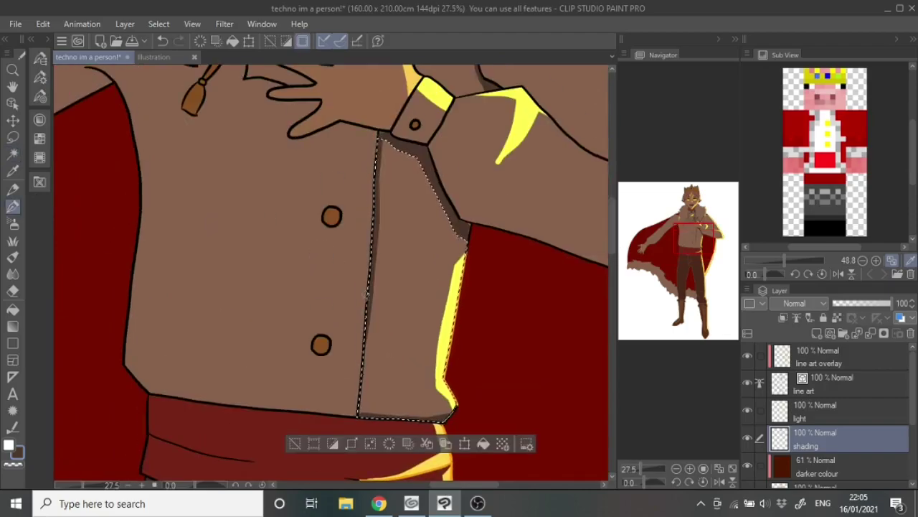
left_click(229, 273)
scroll(333, 256, "down", 2)
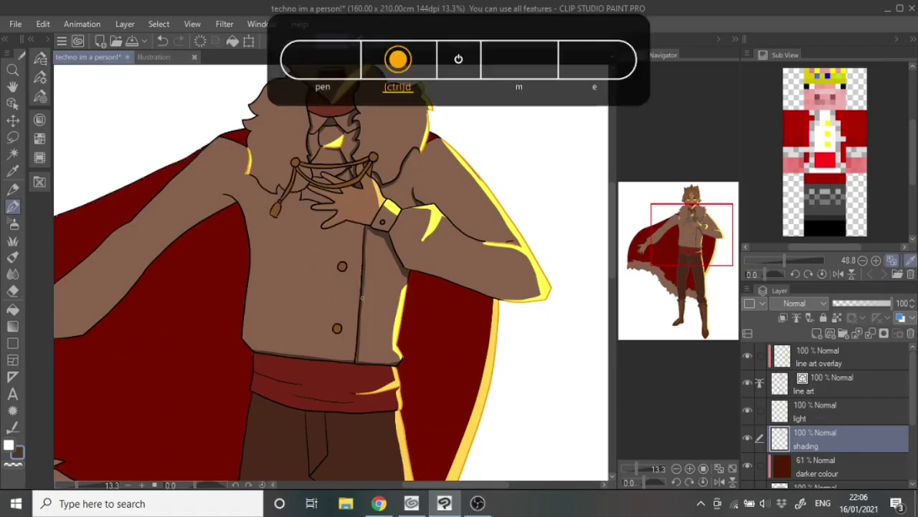
Step: Select the coat's main body with the outstretched sleeve and shade the armpit crease
scroll(333, 256, "up", 3)
key("p")
scroll(334, 256, "down", 2)
scroll(164, 308, "up", 3)
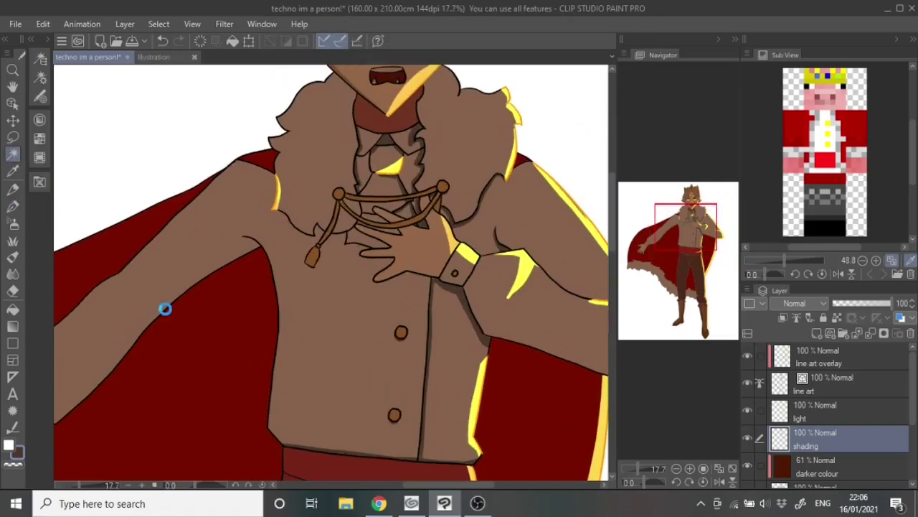
mouse_move(263, 230)
left_mouse_down()
mouse_move(244, 237)
mouse_move(255, 244)
mouse_move(262, 231)
left_mouse_up()
scroll(263, 231, "down", 2)
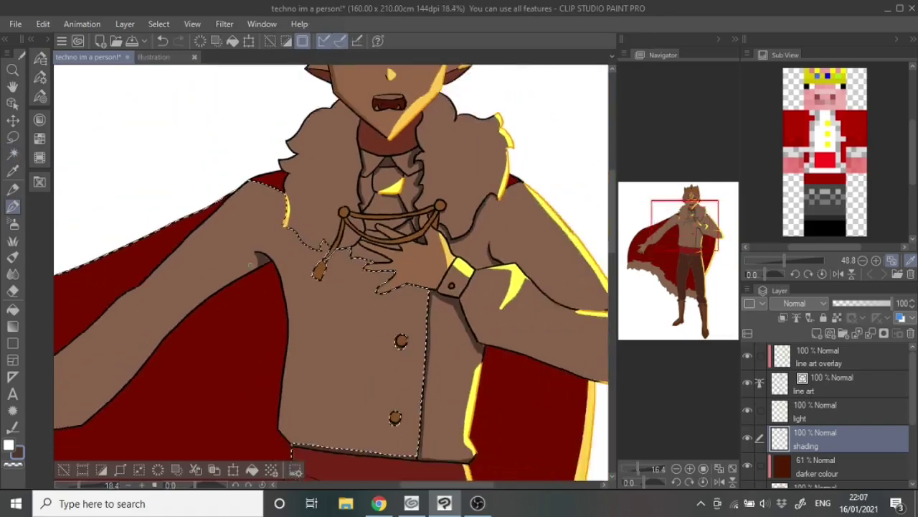
Step: Paint cast shadows on the coat beneath the fur collar, tassel, hand and buttons
scroll(301, 231, "up", 3)
scroll(301, 230, "down", 2)
scroll(351, 221, "down", 1)
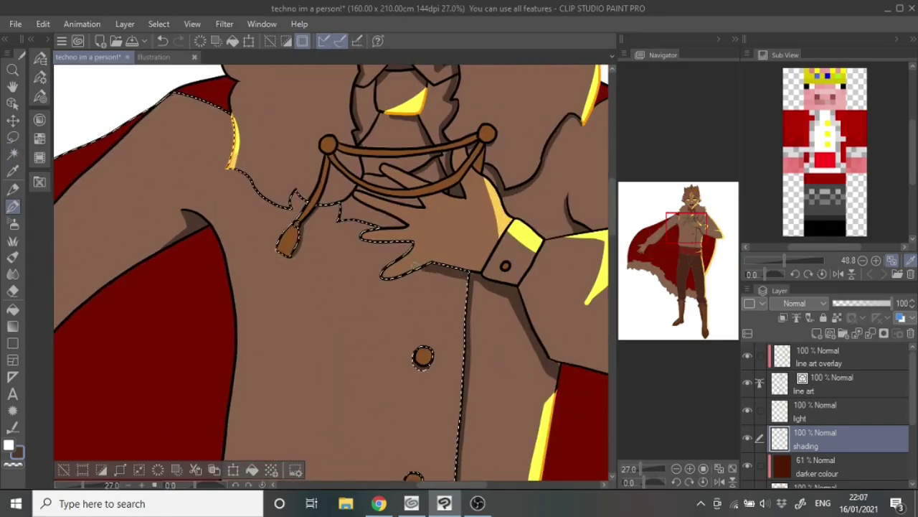
scroll(430, 402, "down", 4)
Step: Try to shade the inner halves of both fur collar sides with solid dark brown
scroll(405, 363, "up", 3)
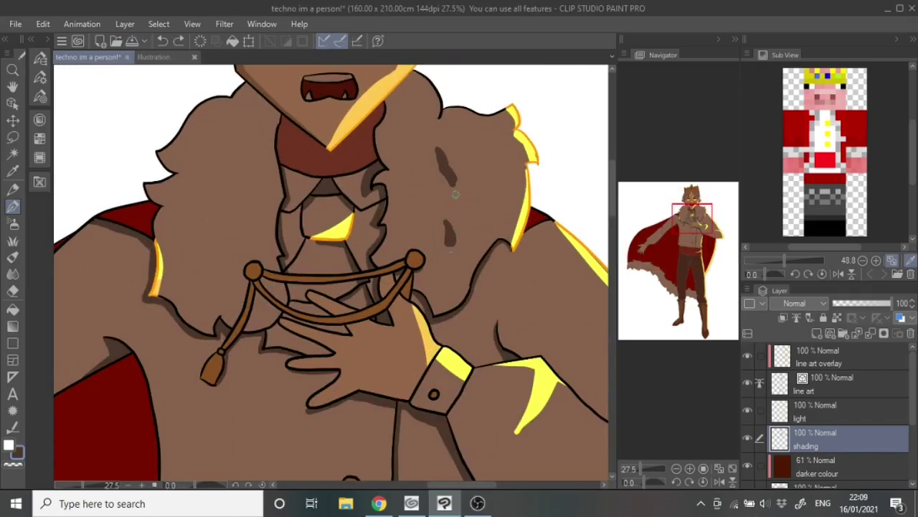
scroll(387, 192, "up", 2)
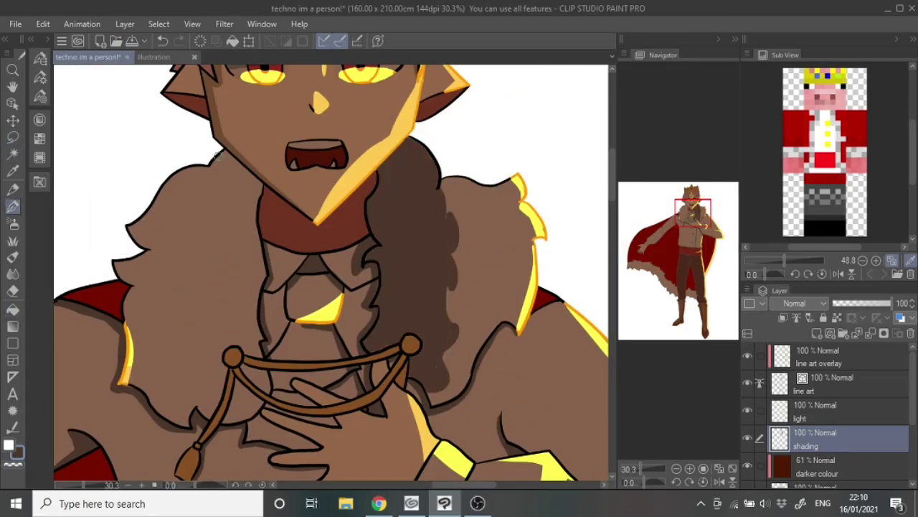
left_click_drag(205, 156, 206, 415)
key("w")
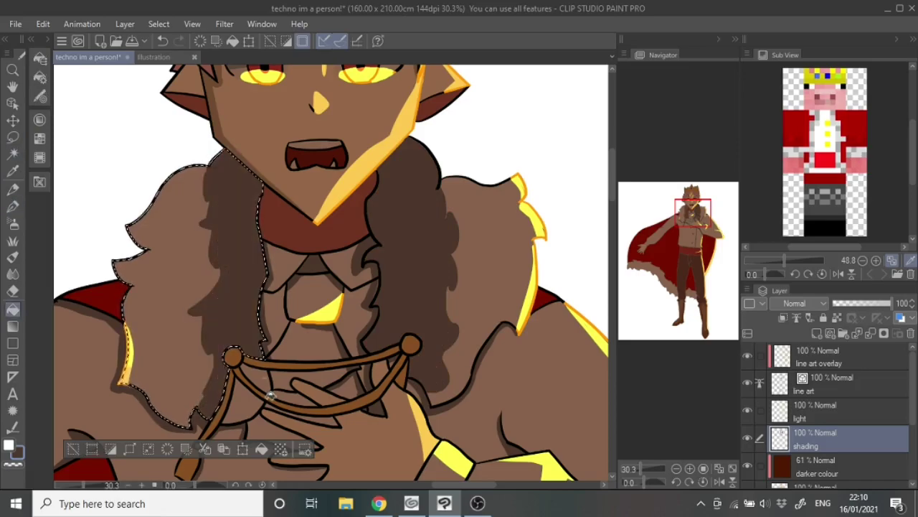
scroll(355, 281, "down", 4)
Step: Select the fur collar on the raised-arm side and paint jagged dark zigzag shading across it
left_click(370, 299)
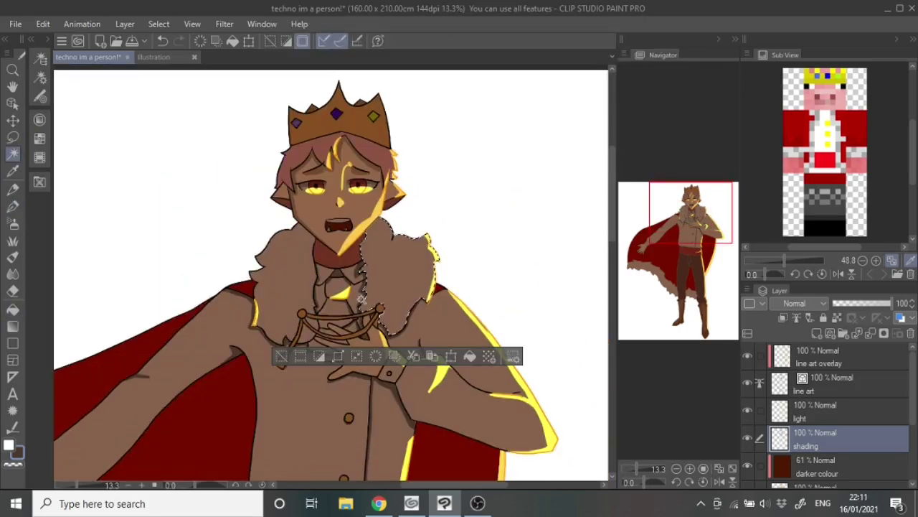
scroll(360, 300, "up", 3)
key("p")
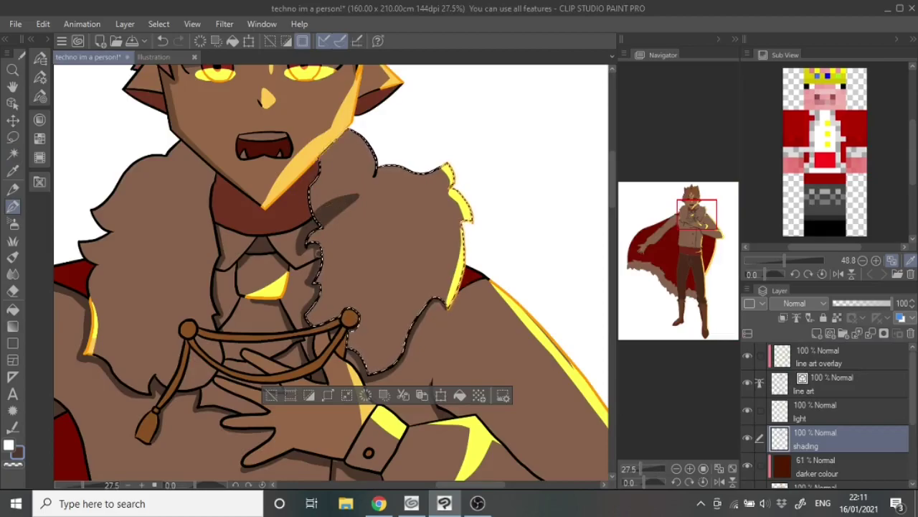
left_click_drag(318, 251, 382, 238)
mouse_move(412, 206)
left_mouse_down()
mouse_move(386, 246)
mouse_move(421, 217)
left_mouse_up()
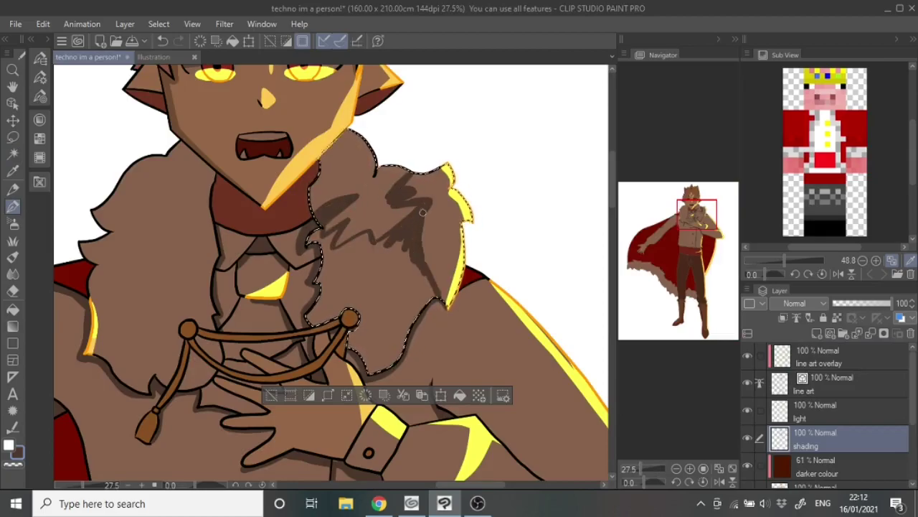
mouse_move(365, 241)
left_mouse_down()
mouse_move(336, 135)
mouse_move(408, 265)
mouse_move(375, 262)
mouse_move(416, 195)
left_mouse_up()
key("ctrl+d")
Step: Select the opposite side of the fur collar and paint matching zigzag fur shading
scroll(257, 208, "down", 2)
left_click(298, 232)
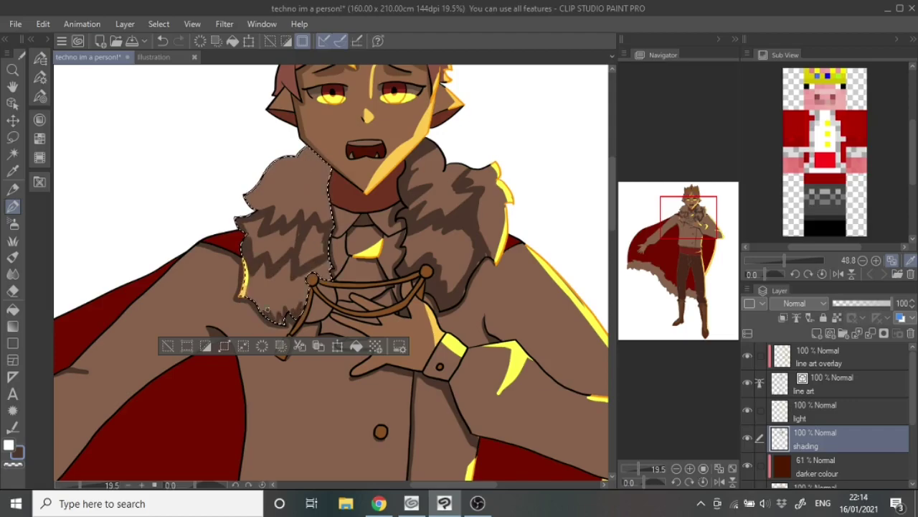
key("ctrl+d")
Step: Select the zigzag shading on both fur collar sides and recolour it a lighter brown
scroll(330, 273, "down", 3)
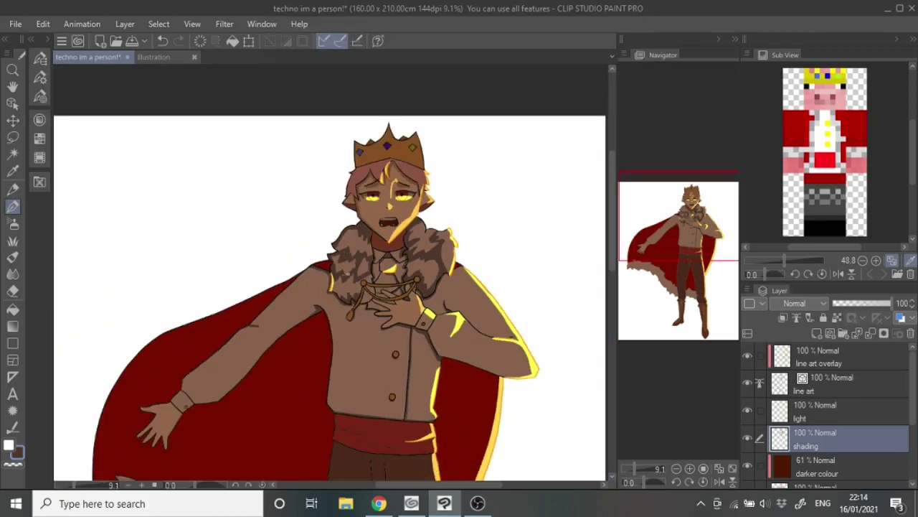
scroll(401, 215, "up", 3)
key("ctrl+z")
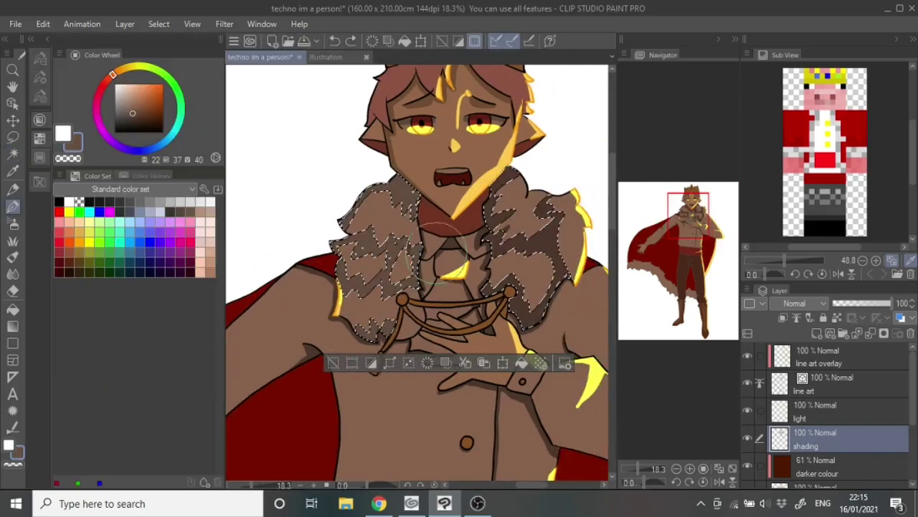
key("ctrl+d")
scroll(537, 295, "up", 5)
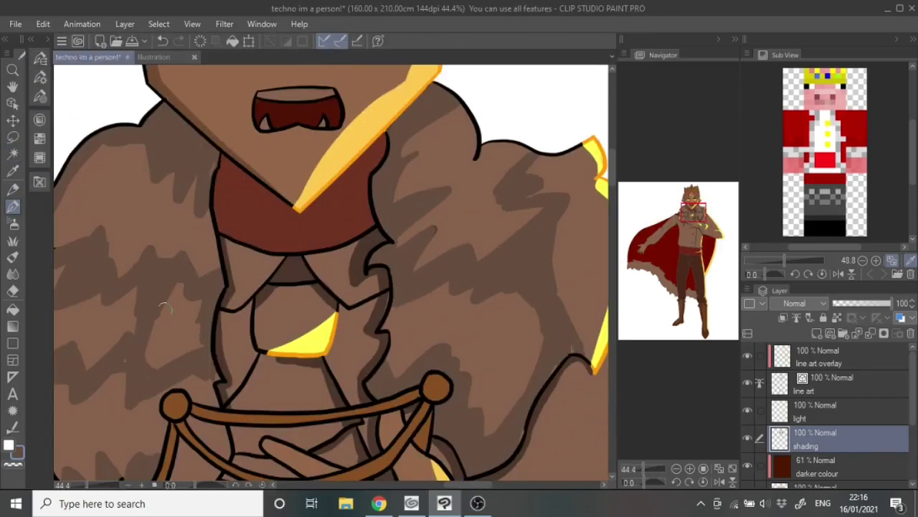
Step: Select the hair and paint reddish-brown shading beneath the crown and along the edges of the fringe
scroll(189, 292, "down", 3)
scroll(402, 186, "up", 3)
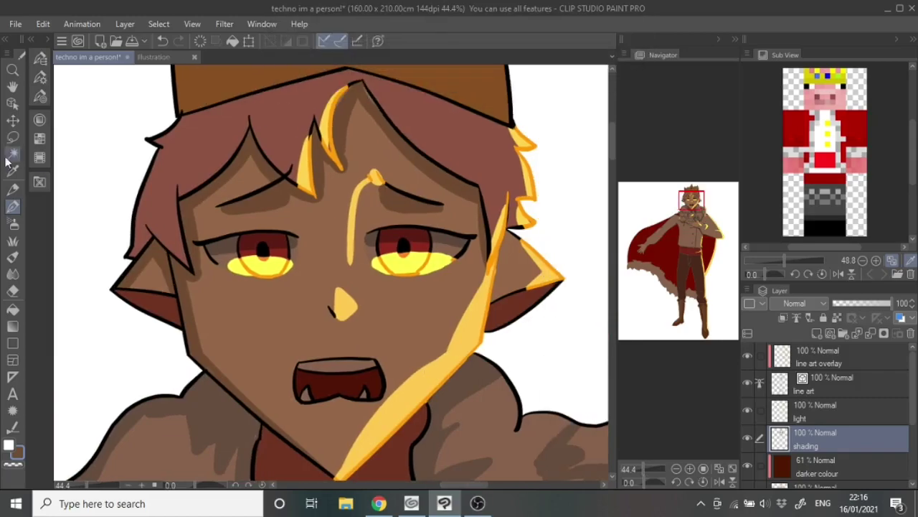
left_click(517, 240)
left_click(125, 265)
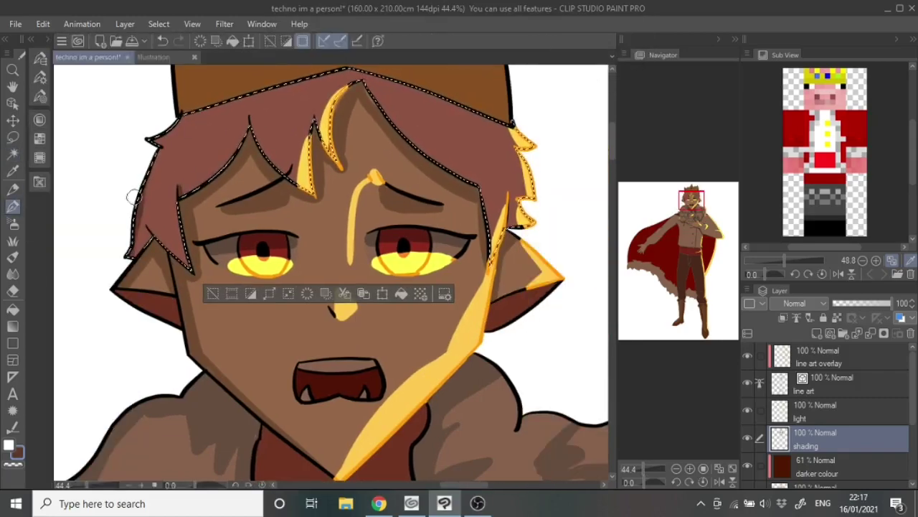
left_click(186, 215)
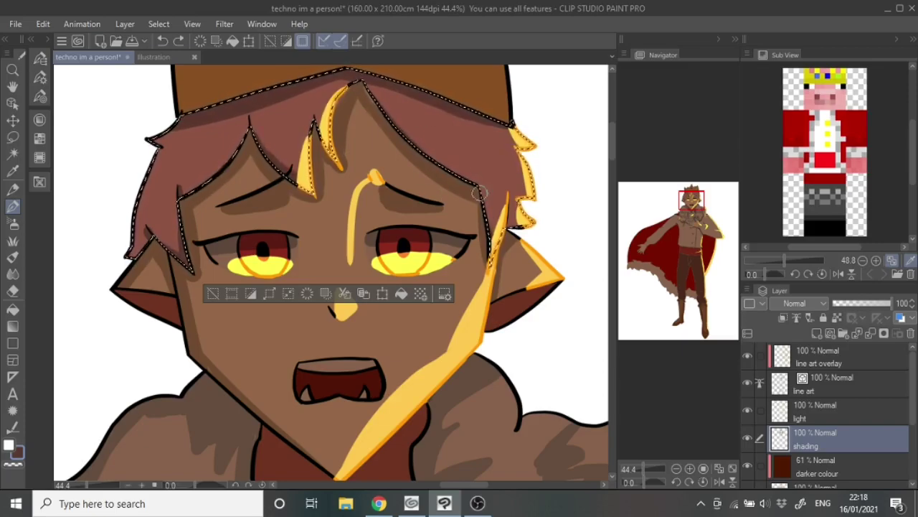
Step: Paint yellow rim light down the crown's right edge and on the hair lock at the left side of the face
scroll(486, 202, "up", 3)
left_click(40, 119)
mouse_move(551, 104)
left_mouse_down()
mouse_move(583, 93)
mouse_move(572, 241)
mouse_move(574, 94)
left_mouse_up()
key("ctrl+z")
key("ctrl+z")
key("ctrl+z")
key("ctrl+z")
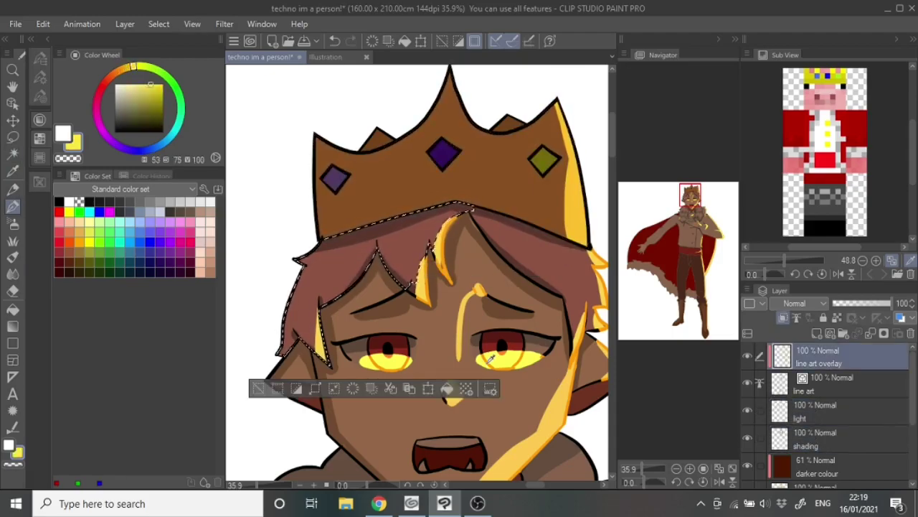
Step: Tint the outlines of the lit crown edge and the left hair lock orange, and warm the lock's highlight
key("ctrl+d")
left_click(319, 343, "ctrl+shift")
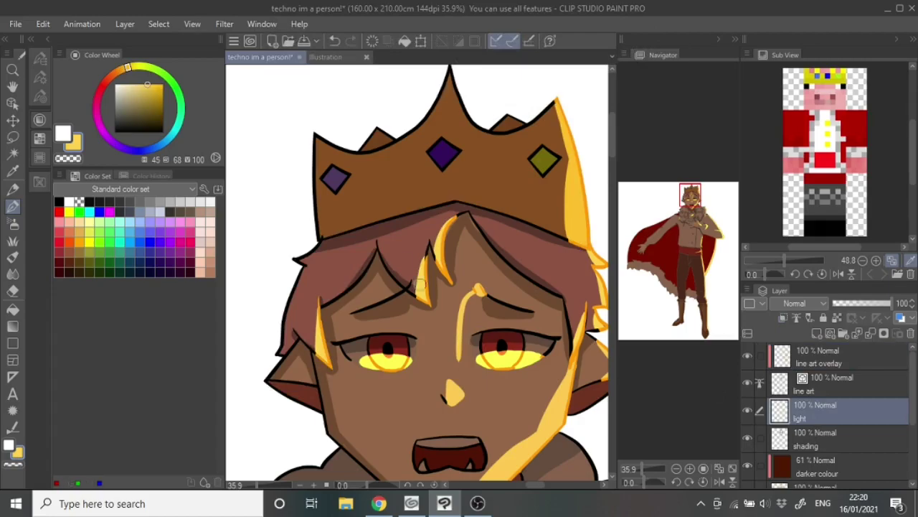
key("Tab")
Step: Create a new layer above the line art overlay and draw thin golden stray strands over the hair and forehead
left_click(843, 361)
left_click(816, 333)
left_click_drag(385, 214, 460, 291)
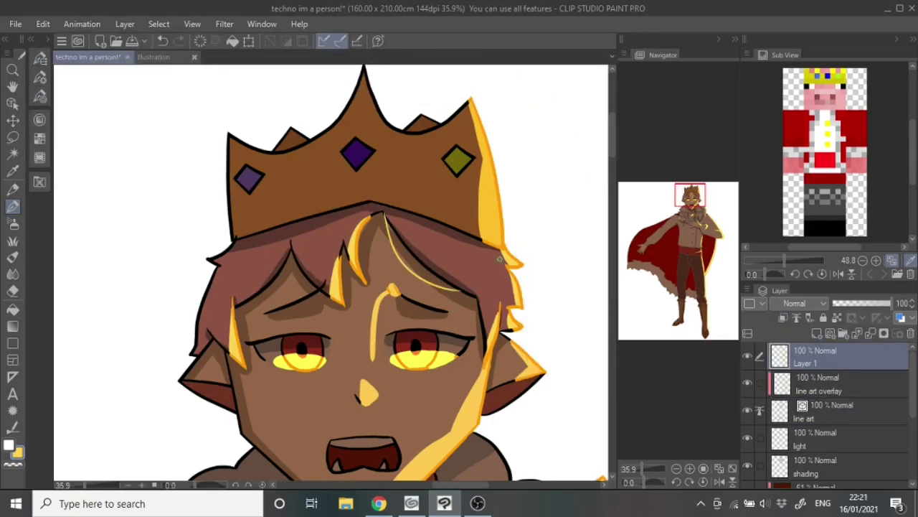
left_click_drag(385, 211, 504, 269)
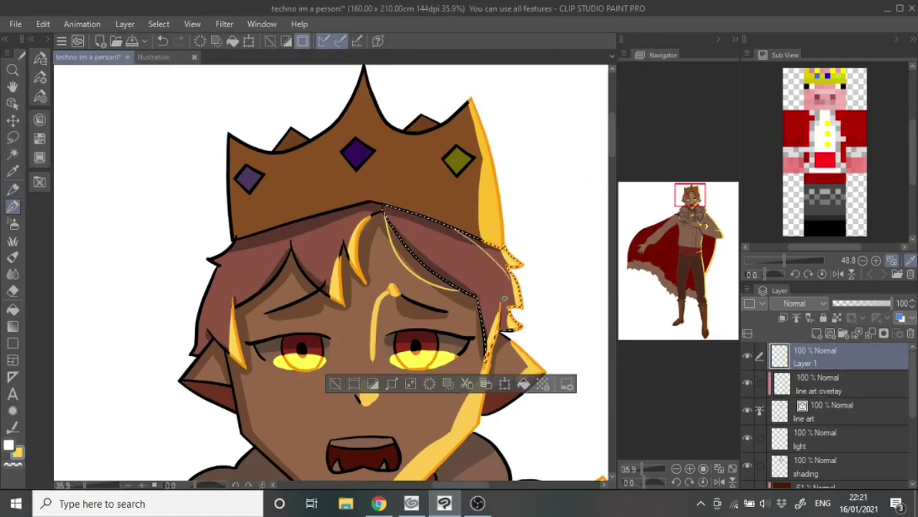
key("ctrl+d")
left_click_drag(371, 214, 366, 256)
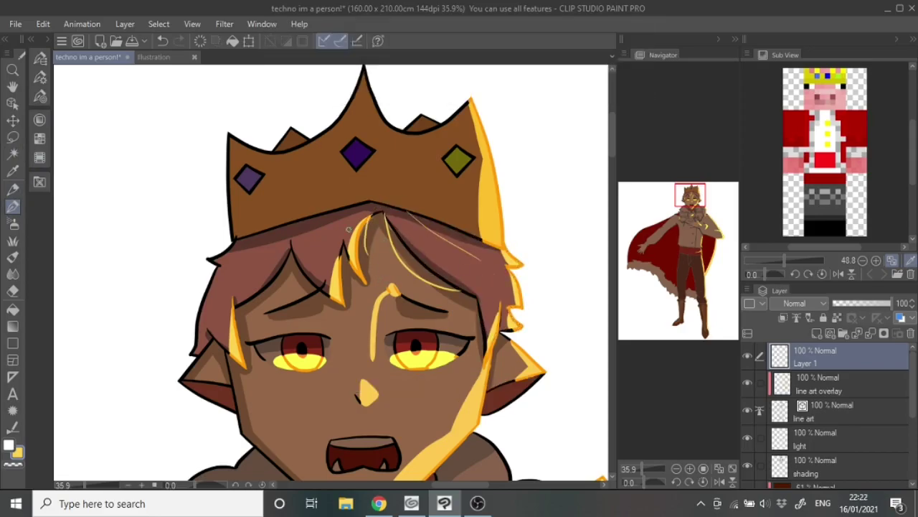
key("ctrl+minus")
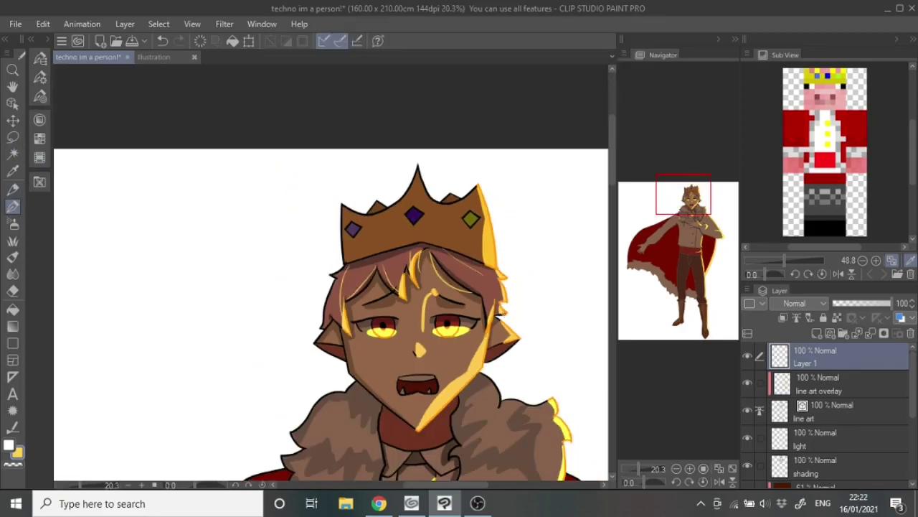
Step: On the shading layer, select the red sash and paint dark shadows beneath the coat hem and along the sash folds
left_click(843, 383)
left_click(843, 466)
left_click_drag(610, 175, 609, 367)
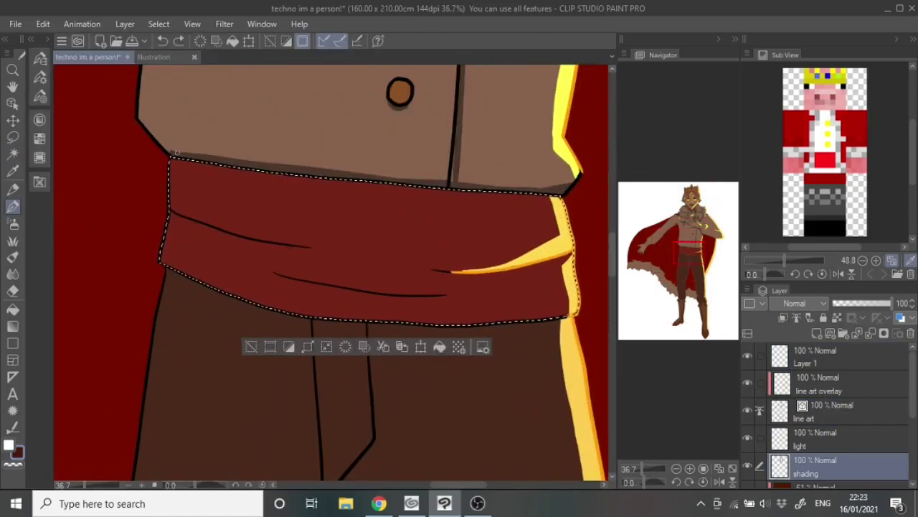
left_click_drag(308, 248, 176, 220)
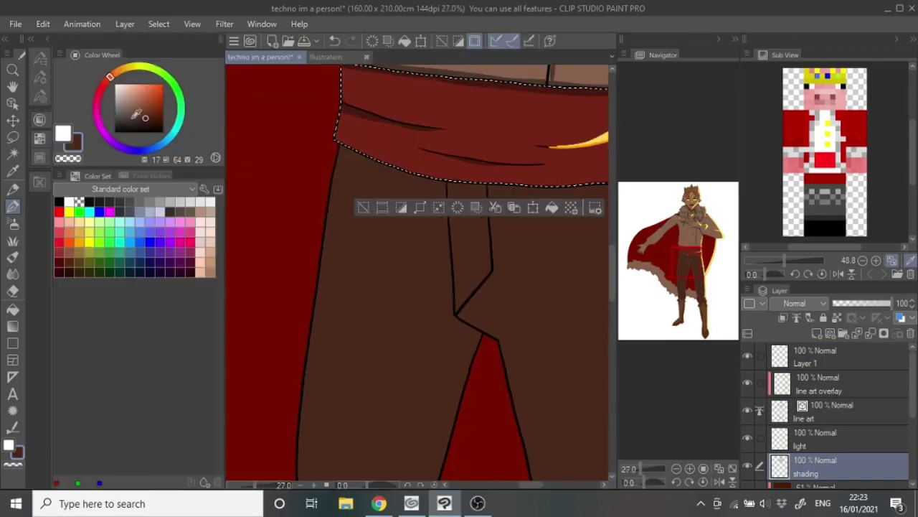
Step: Select the trousers and paint dark shadows beneath the sash, at the crotch and along the knee folds
scroll(361, 223, "down", 2)
scroll(361, 223, "up", 1)
left_click(424, 258)
left_click_drag(386, 341, 457, 341)
scroll(239, 124, "down", 3)
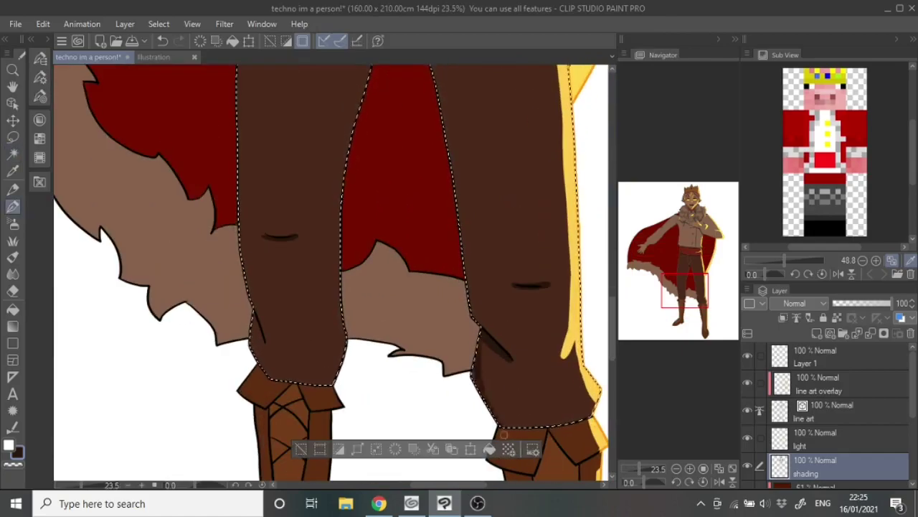
Step: Select the folded cuffs of both boots and paint shadows where the trousers overhang them
left_click(250, 386)
left_click_drag(250, 385, 174, 239)
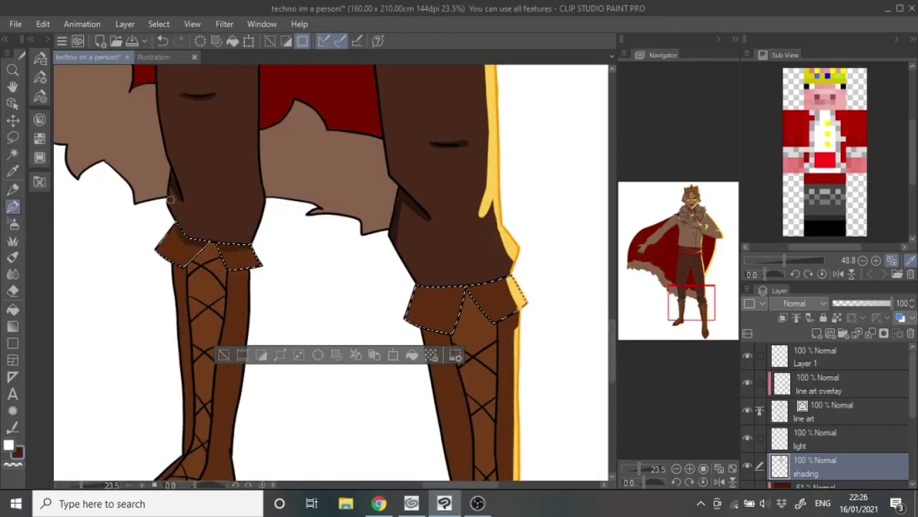
left_click(500, 381)
scroll(228, 80, "down", 1)
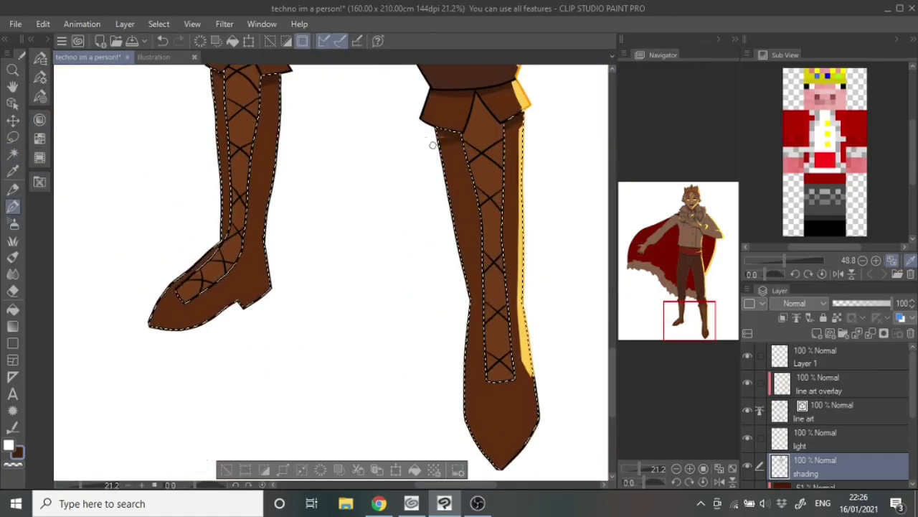
Step: Paint dark shadows on the boot shafts beneath the cuffs and on the laced front panels
left_click_drag(228, 81, 229, 199)
key("w")
left_click(244, 240)
left_click(244, 240)
key("p")
left_click(484, 262)
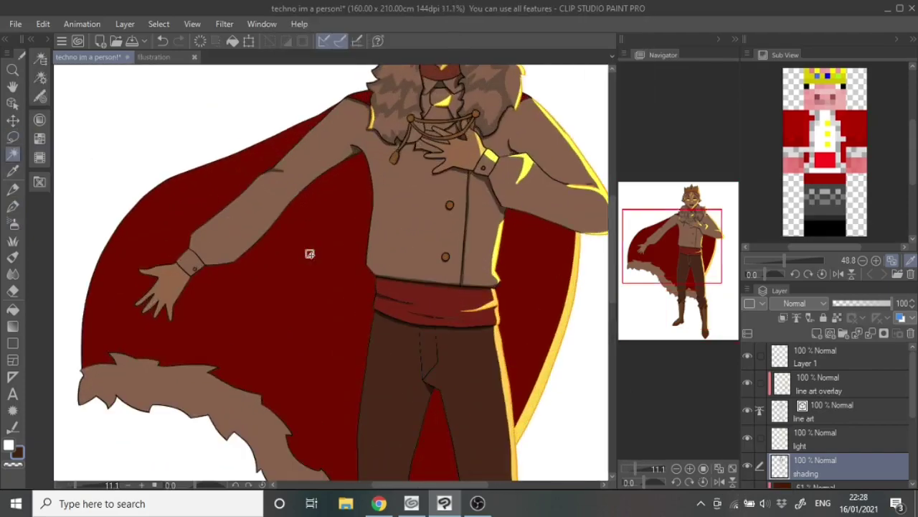
Step: Select the coat's outstretched sleeve and its cuff and paint dark shadows along their undersides
left_click(309, 254)
scroll(328, 184, "up", 5)
key("p")
scroll(487, 349, "down", 2)
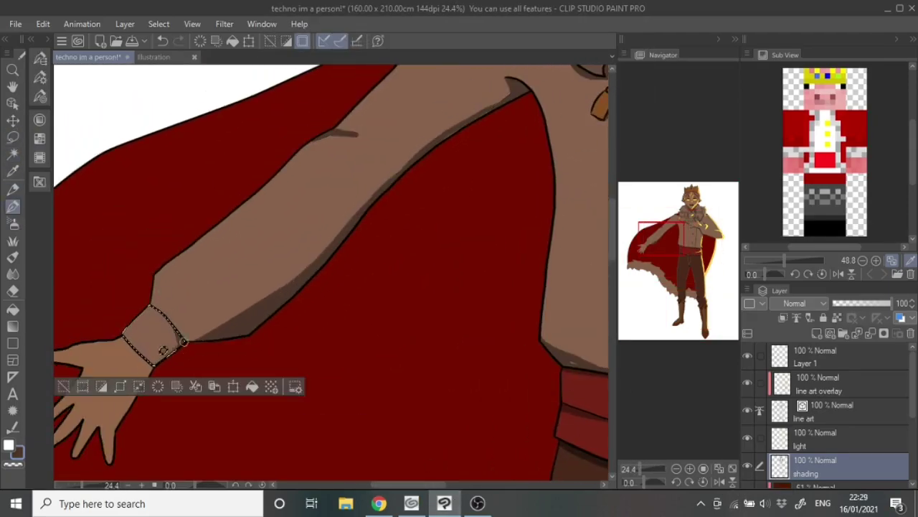
Step: On the light layer, paint yellow rim light under the outstretched sleeve and cuff, and golden light along the hand's lower edge
key("ctrl+d")
scroll(579, 211, "down", 2)
key("alt+bracketright")
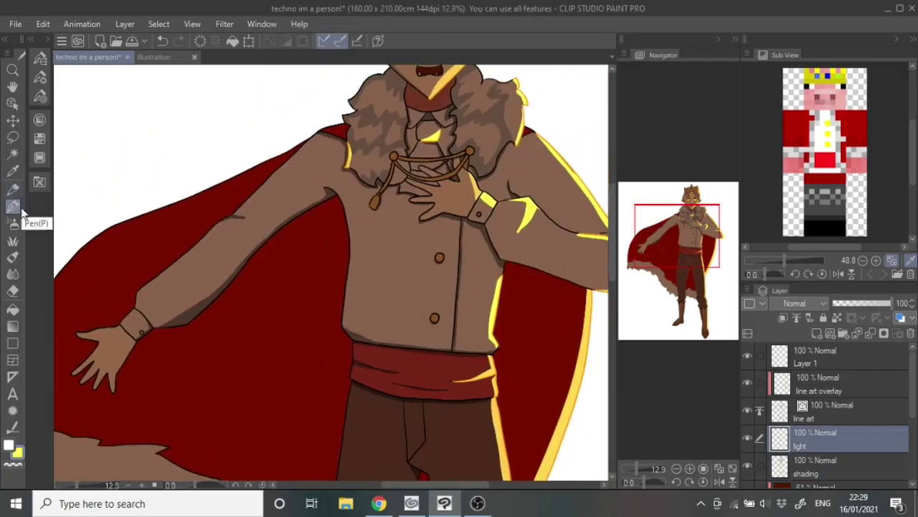
left_click(402, 287)
left_click(100, 358)
key("p")
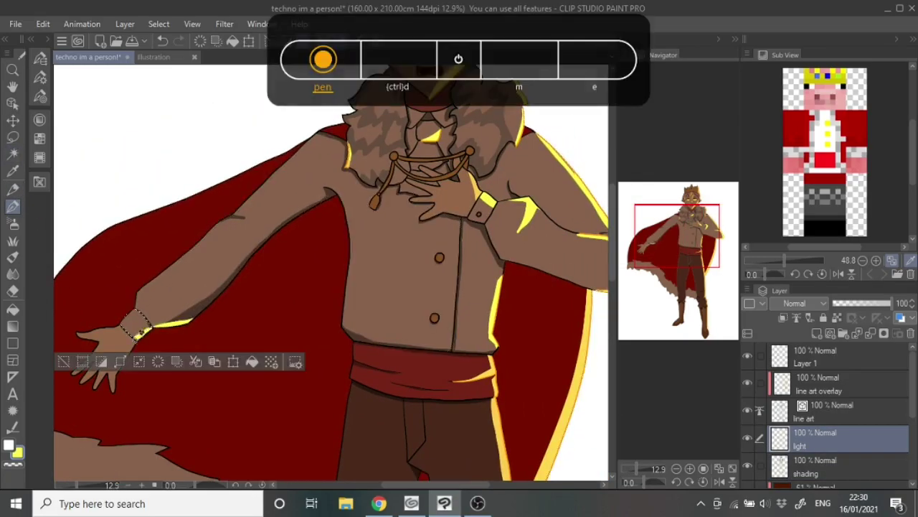
left_click(138, 342, "alt")
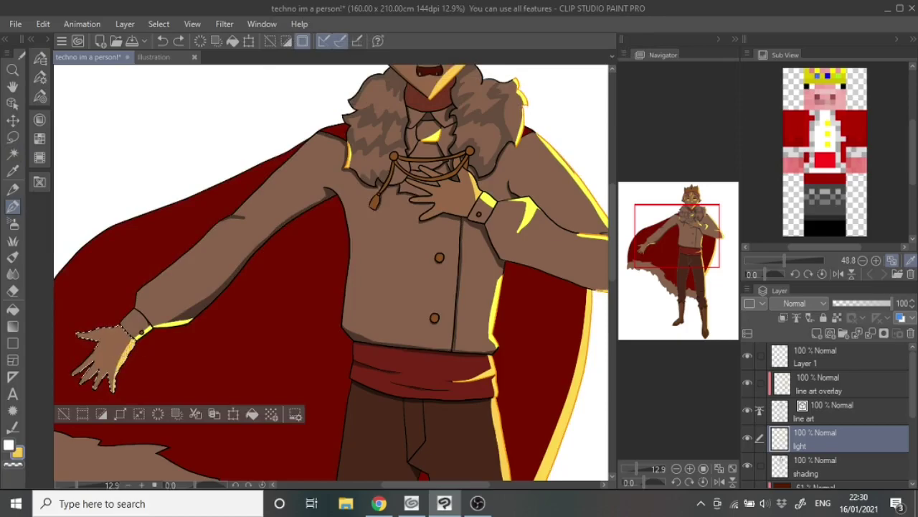
key("ctrl+d")
scroll(248, 351, "down", 2)
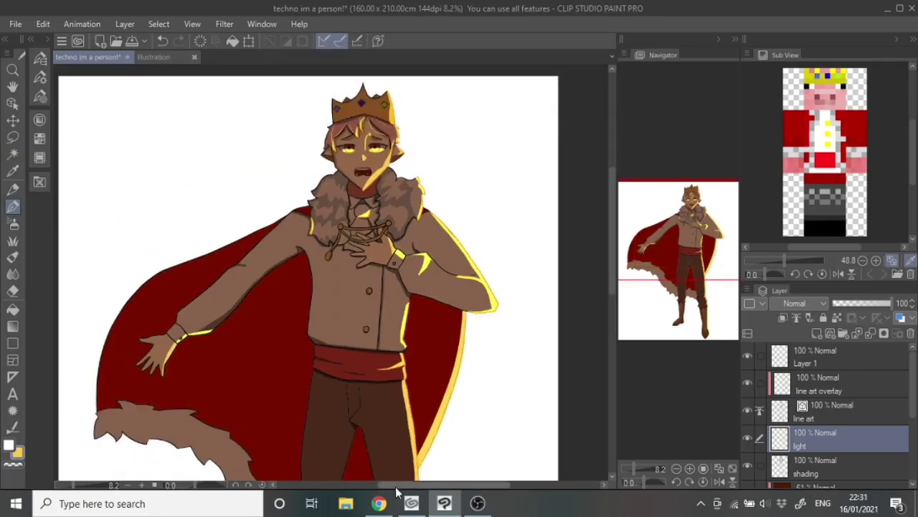
Step: On the line art overlay layer, tint the outlines of the lit hand, cuff and sleeve edge orange and yellow
scroll(364, 465, "down", 2)
left_click(818, 384)
scroll(290, 259, "up", 3)
scroll(291, 259, "up", 3)
left_click(246, 258, "ctrl+shift")
left_click(349, 215, "alt")
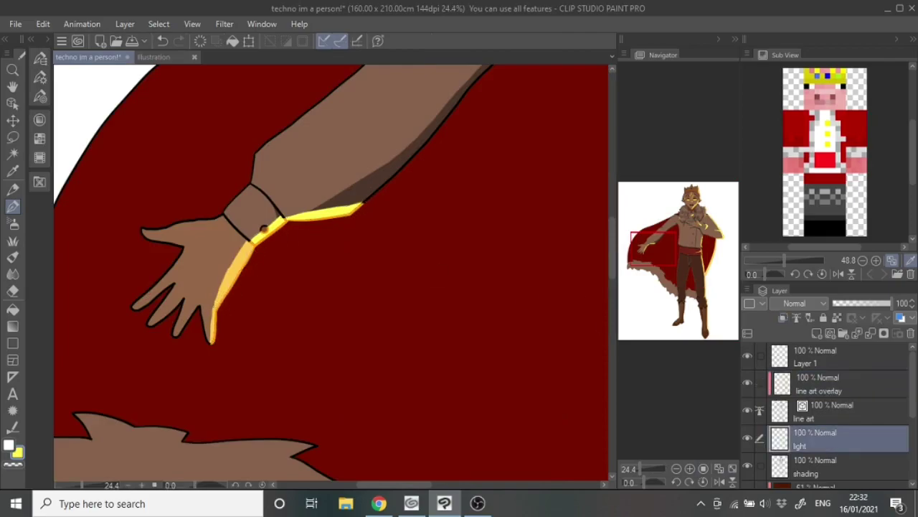
Step: On the shading layer, select the fur trim along the cape's hem
scroll(640, 285, "down", 3)
left_click(834, 464)
scroll(330, 273, "down", 6)
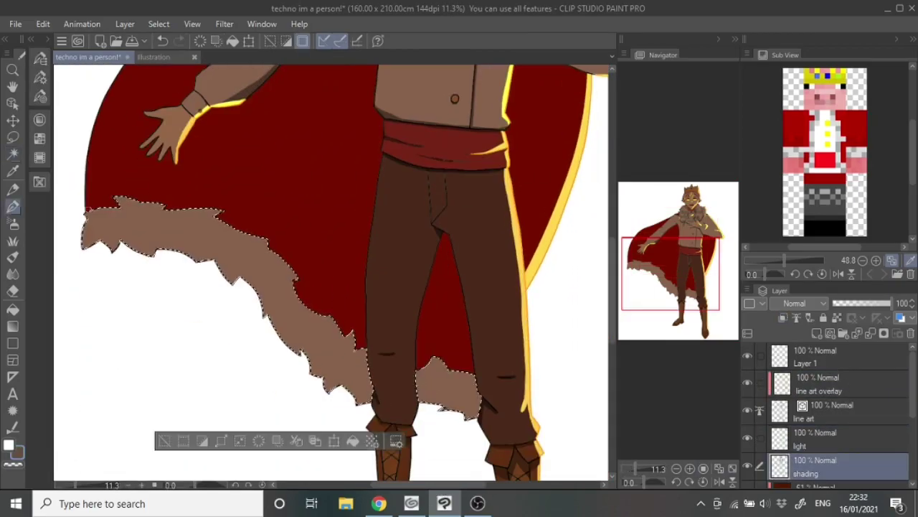
Step: Try painting wavy dark brown fur markings along the cape's fur trim with the G-pen
scroll(225, 253, "up", 1)
left_click_drag(224, 253, 208, 216)
left_click(40, 95)
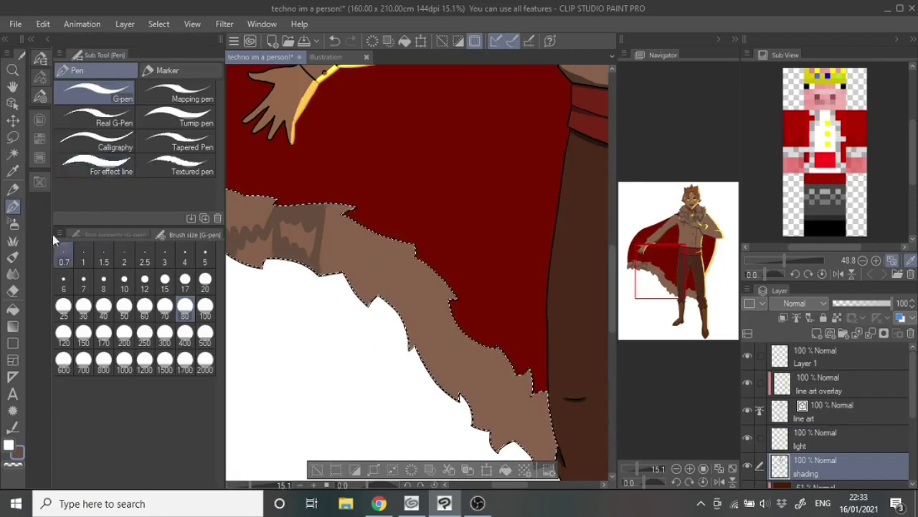
left_click_drag(315, 209, 126, 237)
left_click_drag(172, 262, 86, 219)
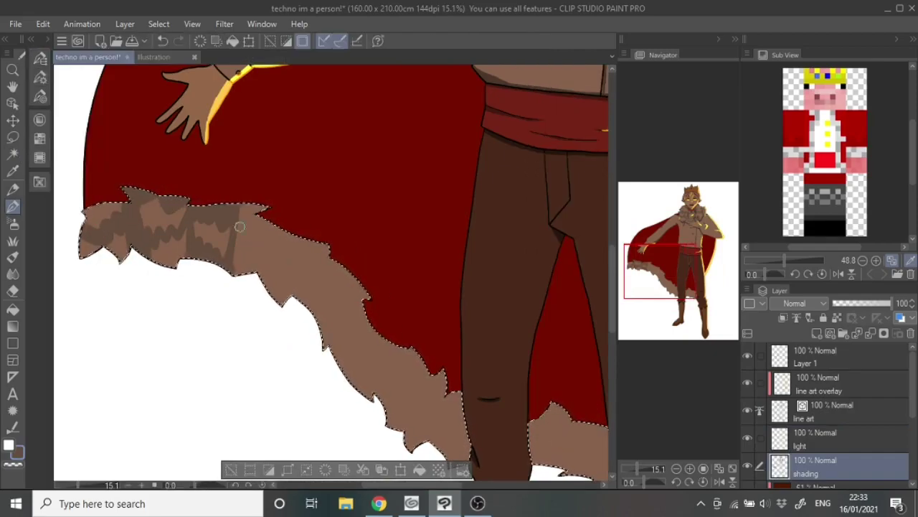
left_click_drag(309, 297, 240, 250)
mouse_move(244, 208)
left_mouse_down()
mouse_move(331, 277)
mouse_move(320, 336)
left_mouse_up()
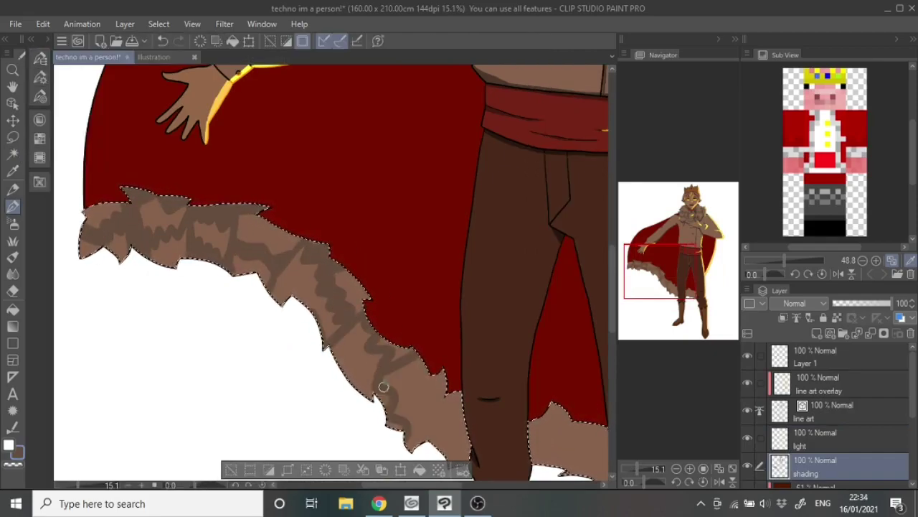
scroll(383, 390, "down", 2)
scroll(384, 389, "down", 5)
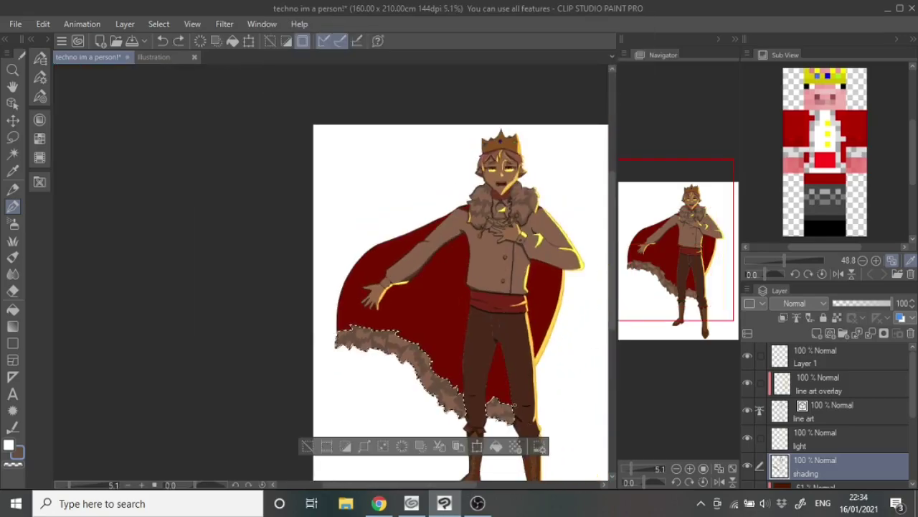
Step: Paint clusters of zigzag dark brown fur markings down the whole length of the cape's fur trim
scroll(390, 373, "up", 3)
key("-")
scroll(331, 160, "up", 3)
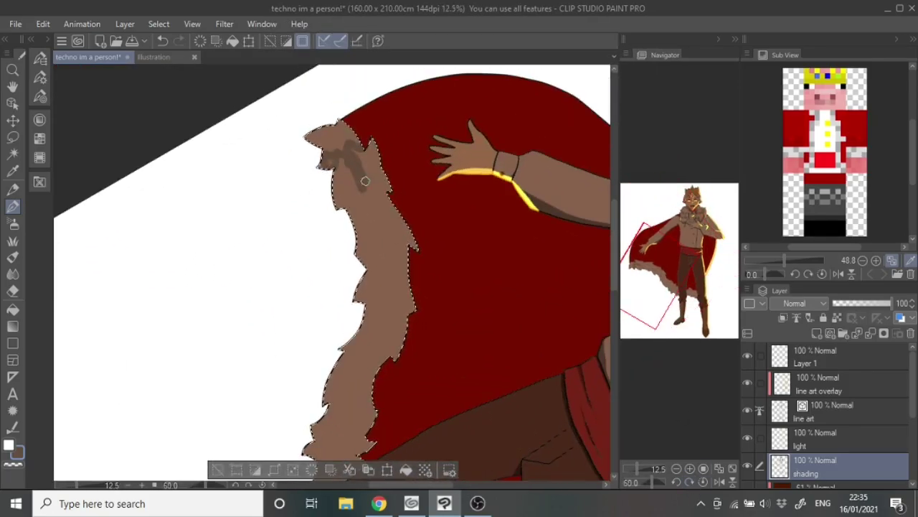
mouse_move(357, 256)
left_mouse_down()
mouse_move(330, 176)
mouse_move(405, 222)
left_mouse_up()
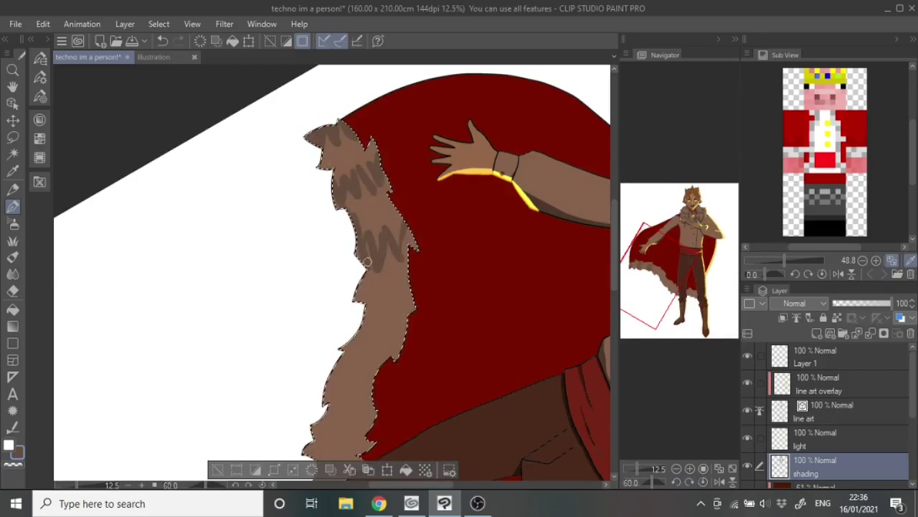
left_click_drag(372, 408, 362, 272)
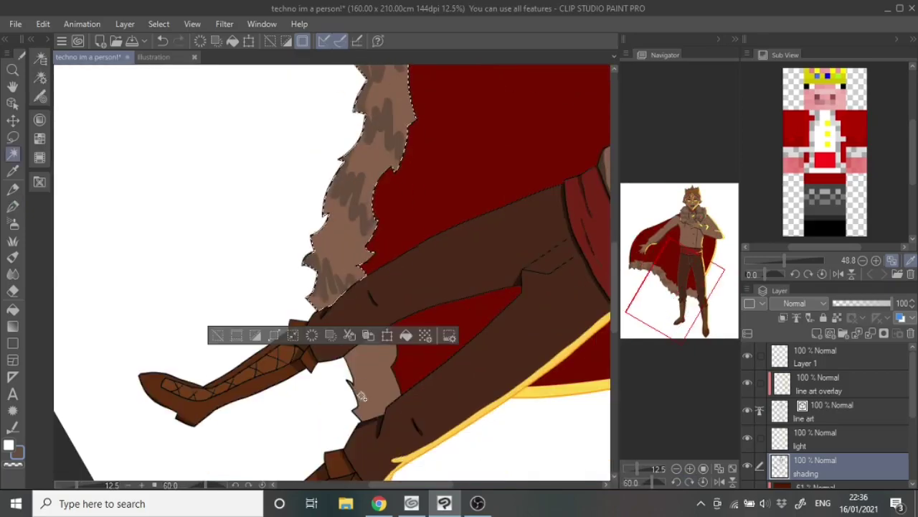
Step: Select the red cape lining around the outstretched arm and paint a large dark red shadow over it
key("ctrl+0")
left_click(346, 308)
left_click(92, 113)
left_click(82, 185)
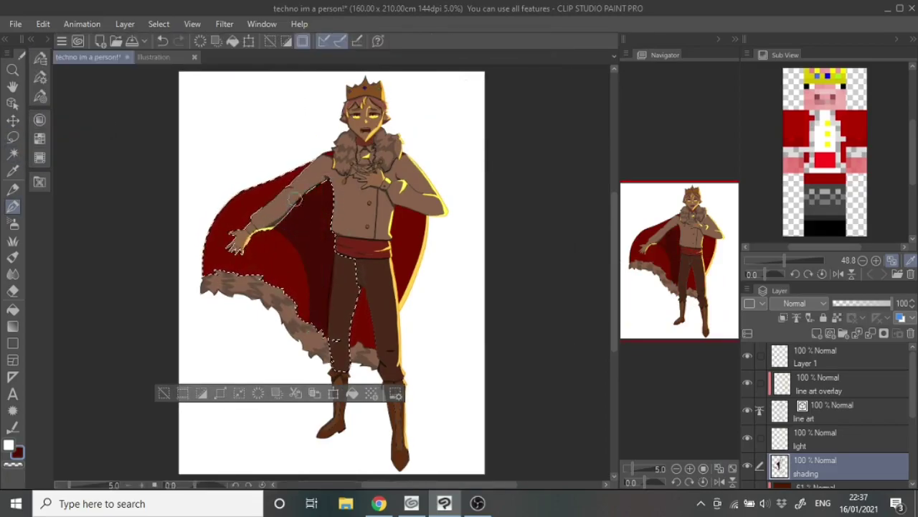
key("ctrl+n")
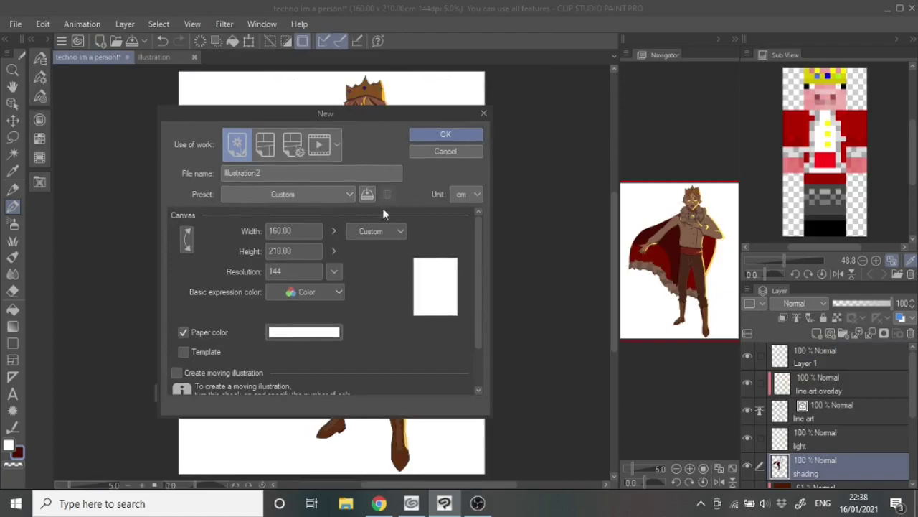
key("Escape")
scroll(245, 211, "up", 2)
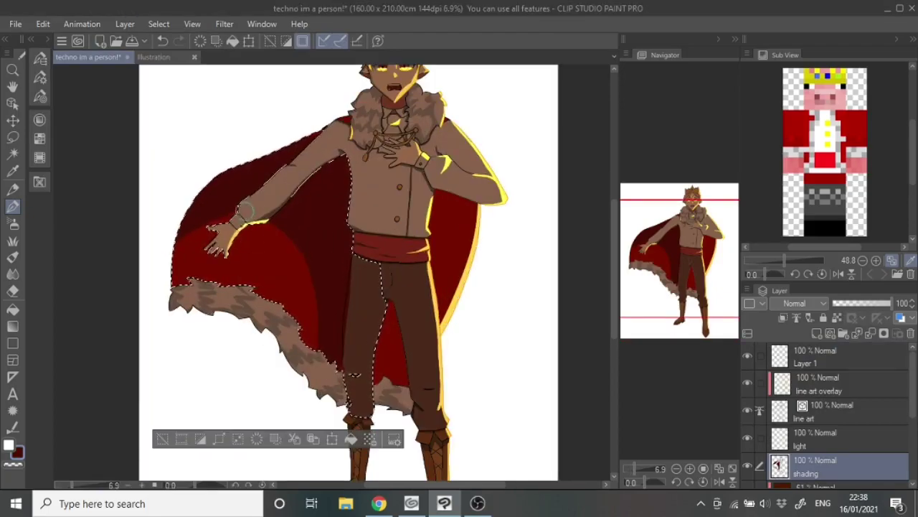
Step: Deselect the cape, clean the cape shadow's overspill along the trouser edge and touch up the gap beside the sash
key("ctrl+d")
scroll(278, 268, "down", 1)
scroll(326, 296, "up", 3)
key("e")
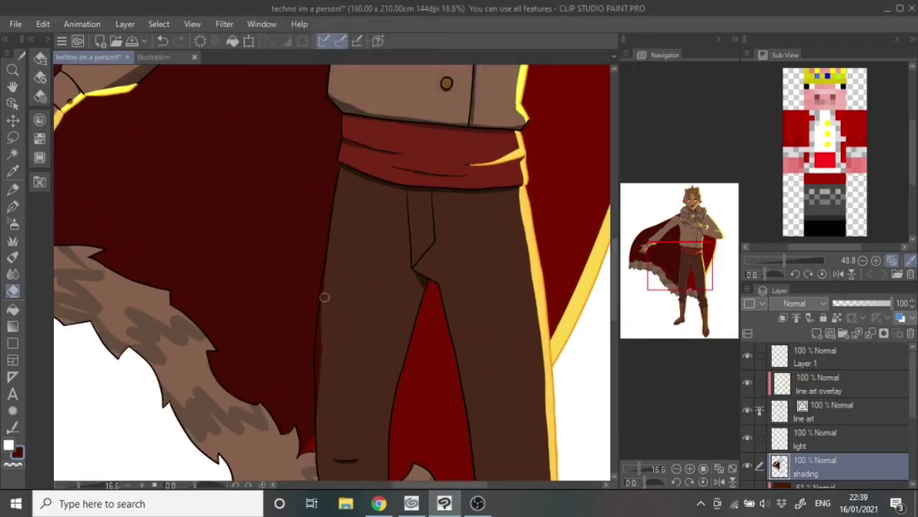
scroll(341, 204, "up", 2)
key("p")
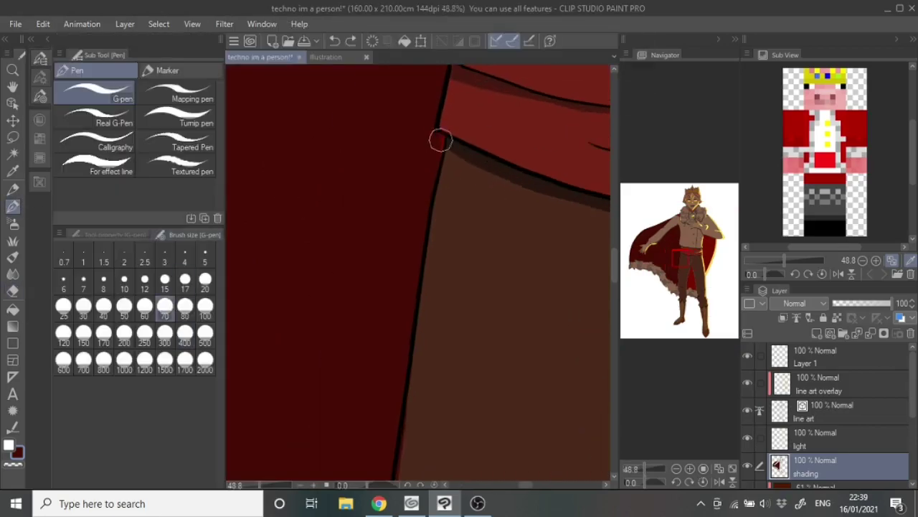
key("ctrl+0")
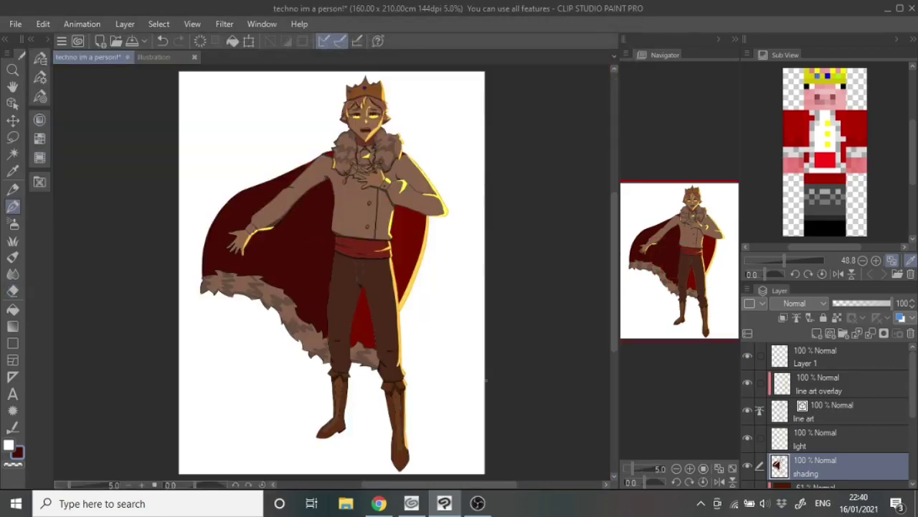
Step: Fill the background layer below the base colour with dark red, using the Fill tool set to refer other layers
scroll(834, 468, "down", 1)
left_click(838, 461)
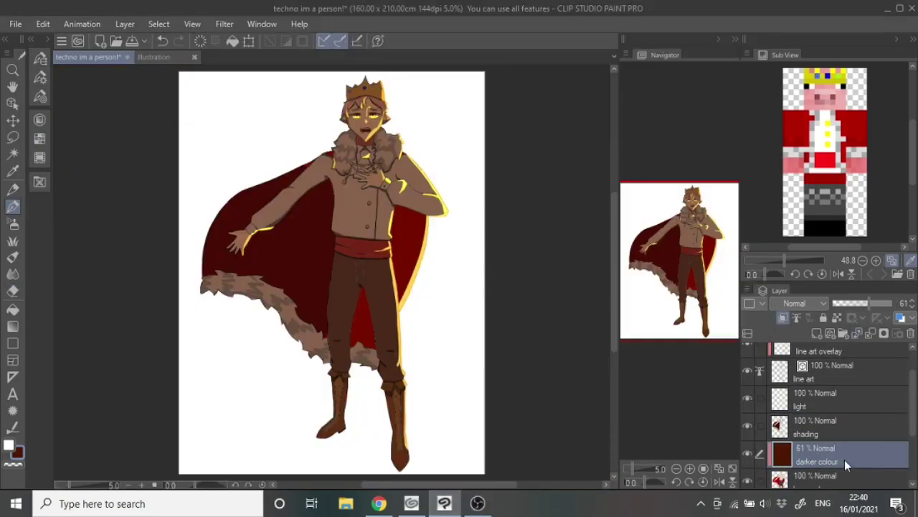
left_click(825, 430)
scroll(810, 429, "down", 3)
left_click(807, 429)
left_click(13, 309)
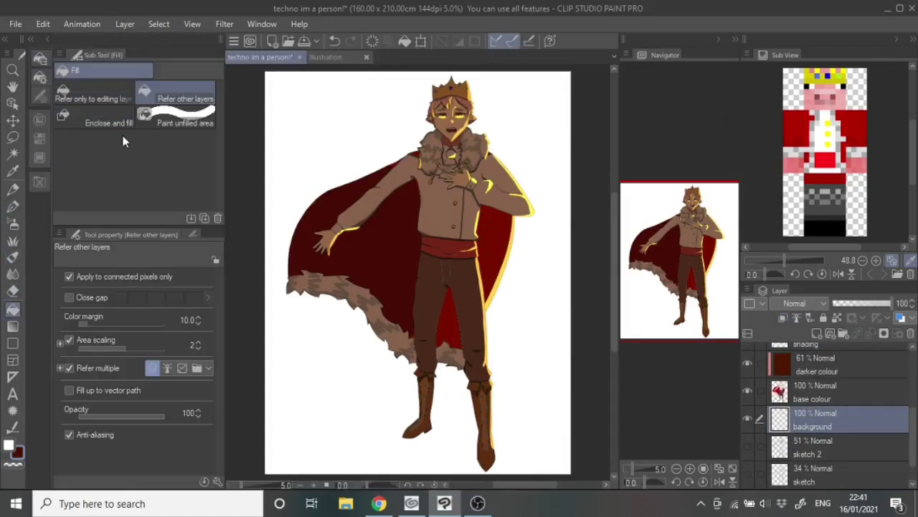
left_click(215, 108)
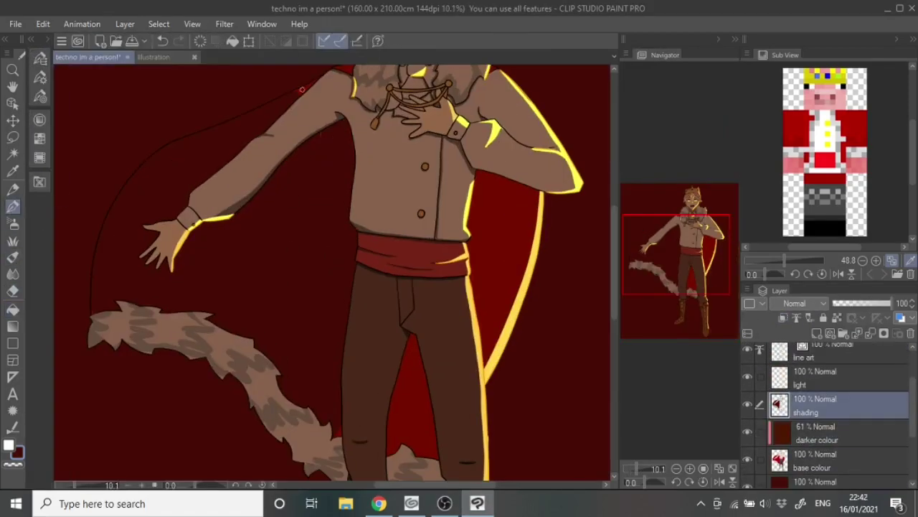
Step: On the shading layer, touch up the cape shadow at the shoulder and paint dark red shadow on the cape between the legs
scroll(320, 150, "up", 3)
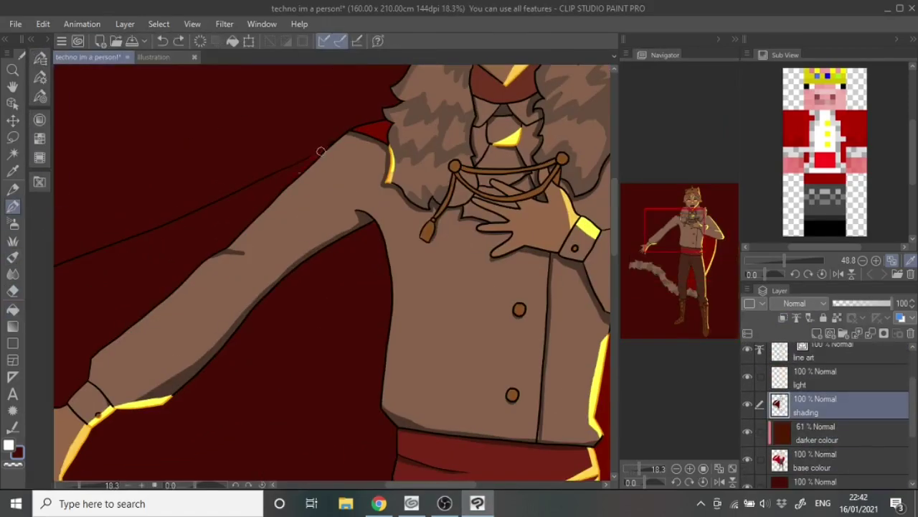
key("ctrl+0")
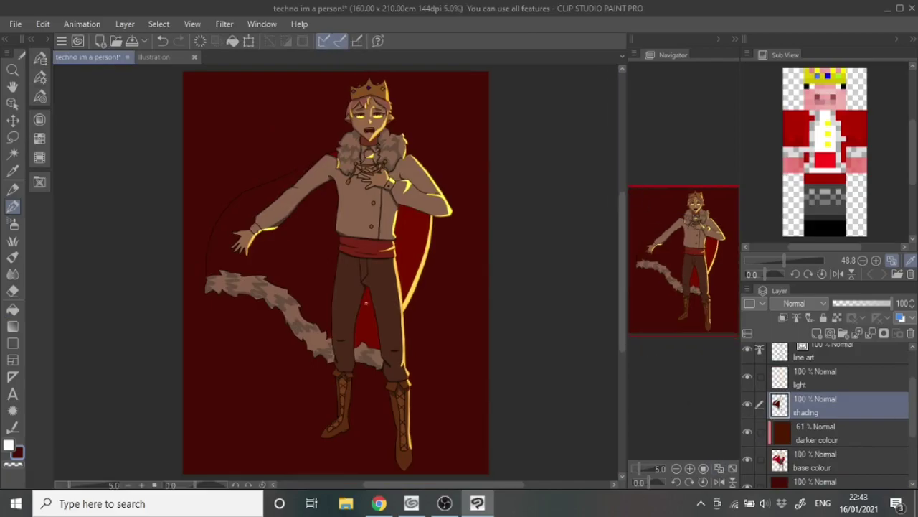
scroll(378, 311, "up", 5)
key("Tab")
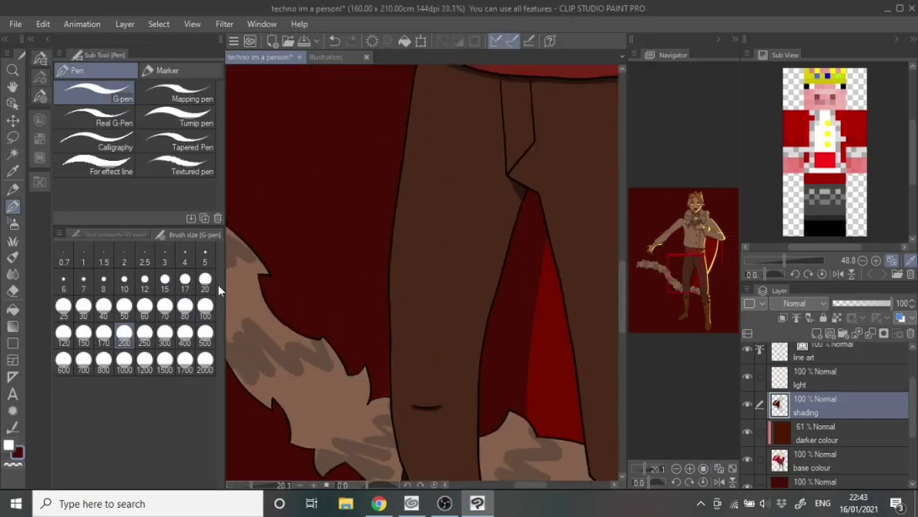
key("Tab")
key("ctrl+0")
key("ctrl+u")
left_click(594, 208)
key("Escape")
Step: Recolour the background layer to a near-black red that sets the cape apart from the backdrop
key("alt+bracketleft")
key("alt+bracketleft")
key("alt+bracketleft")
key("ctrl+u")
key("Escape")
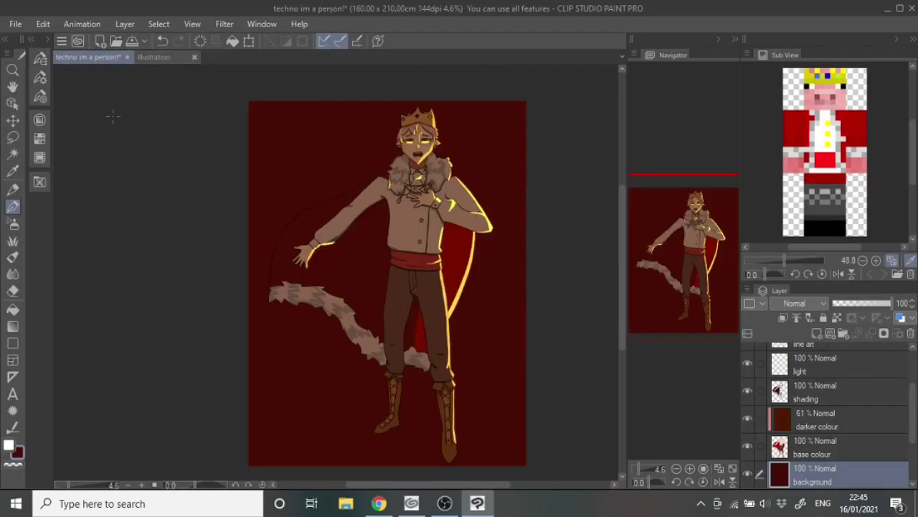
left_click(17, 343)
key("Tab")
key("Tab")
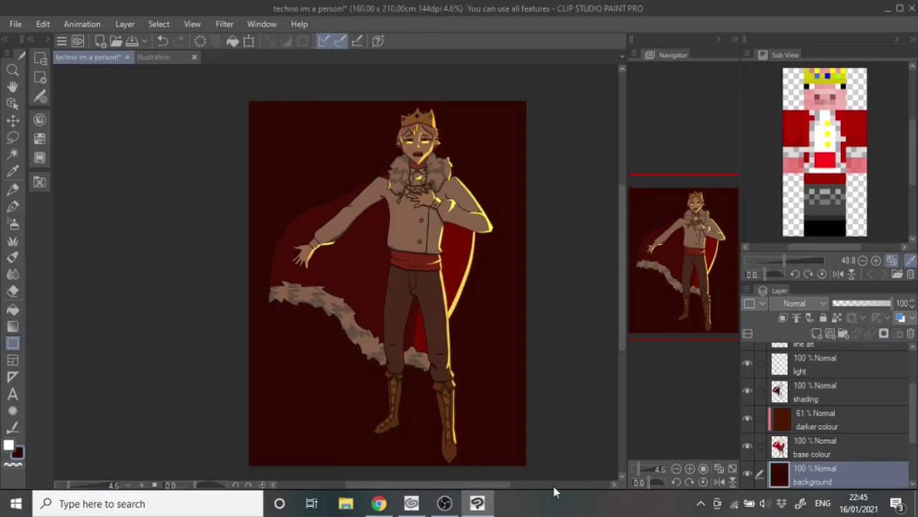
key("Tab")
key("Tab")
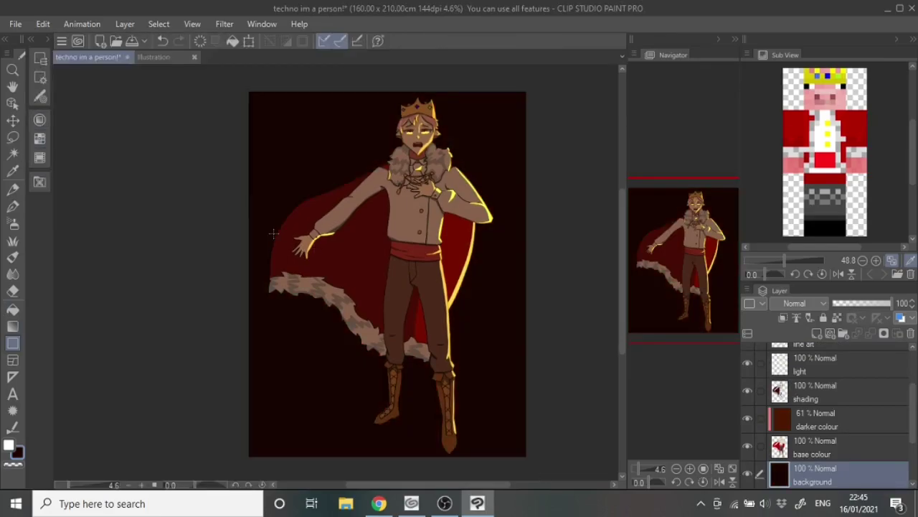
key("Tab")
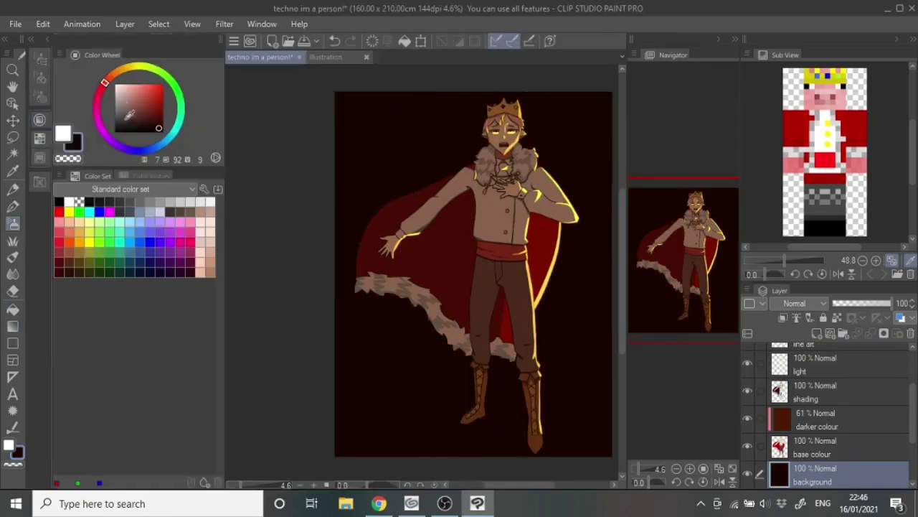
left_click(12, 223)
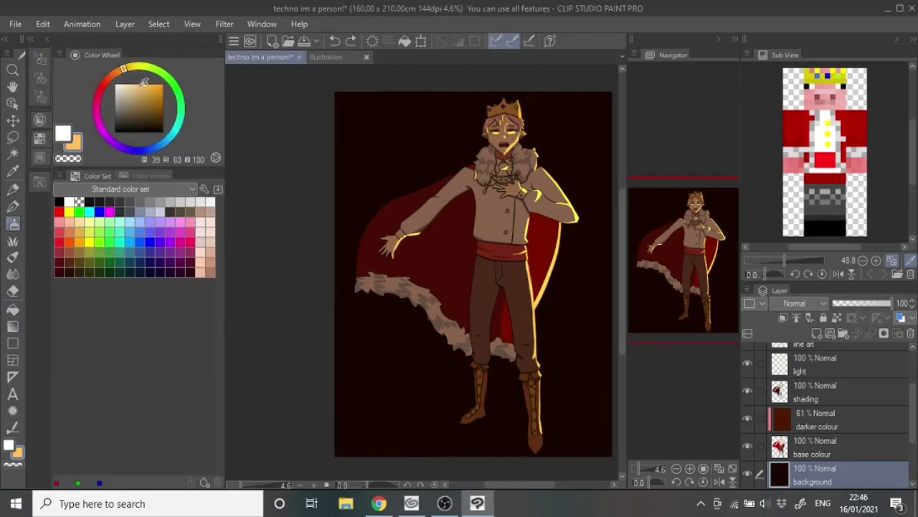
left_click(124, 74)
key("Tab")
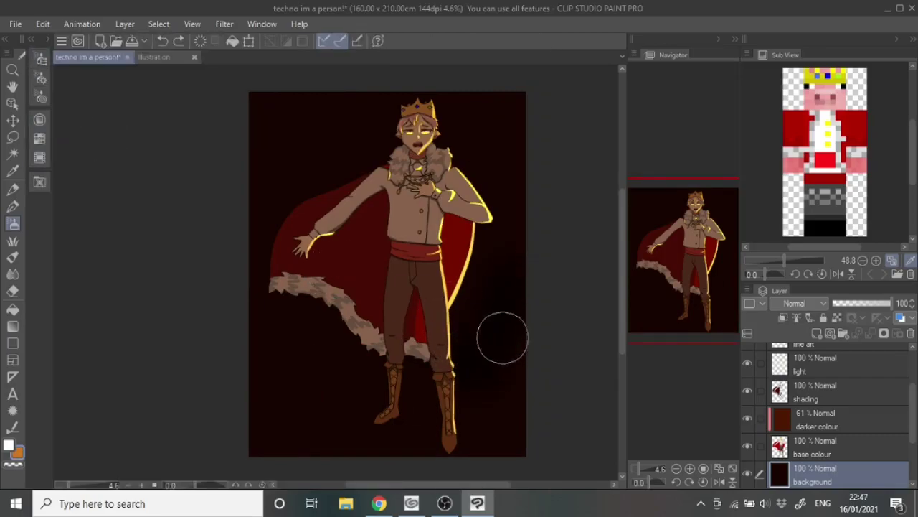
Step: Add a layer above the background and airbrush a broad orange glow on the backdrop beside the bent arm and cape
key("ctrl+shift+n")
left_click(450, 269, "alt")
key("Tab")
key("g")
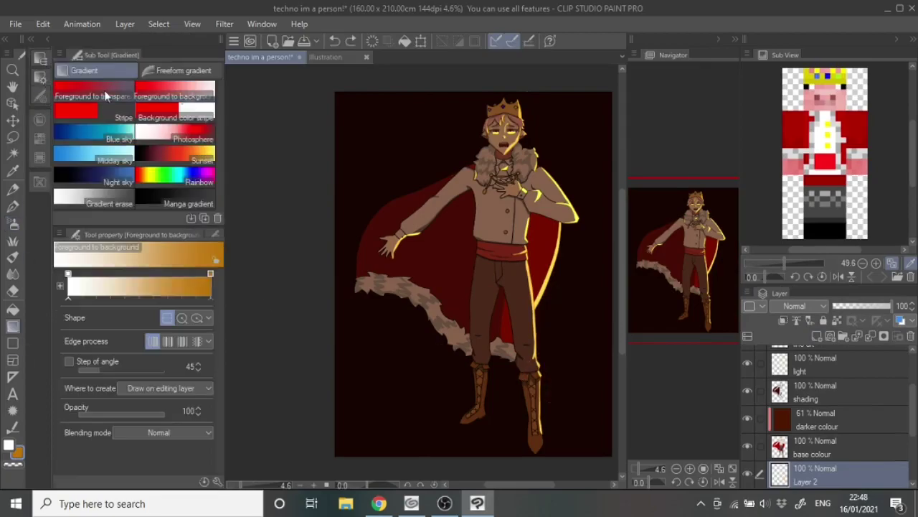
key("Tab")
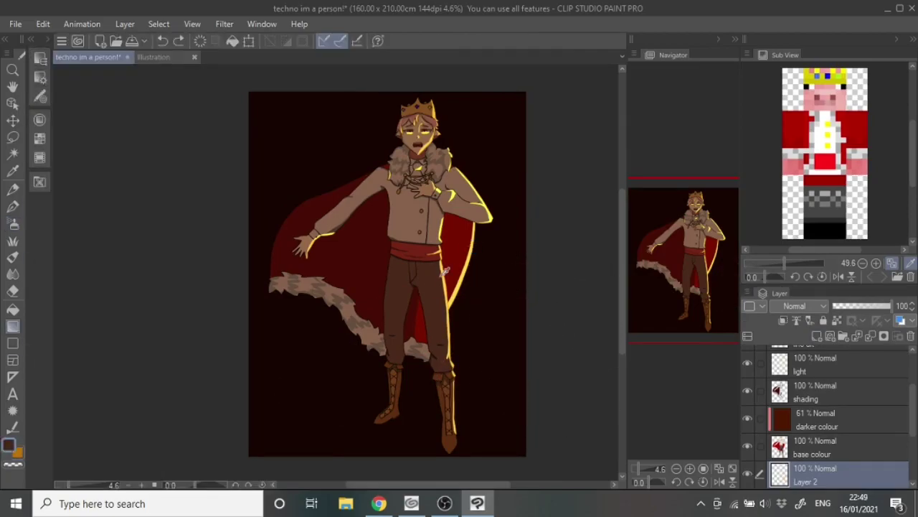
left_click(16, 450)
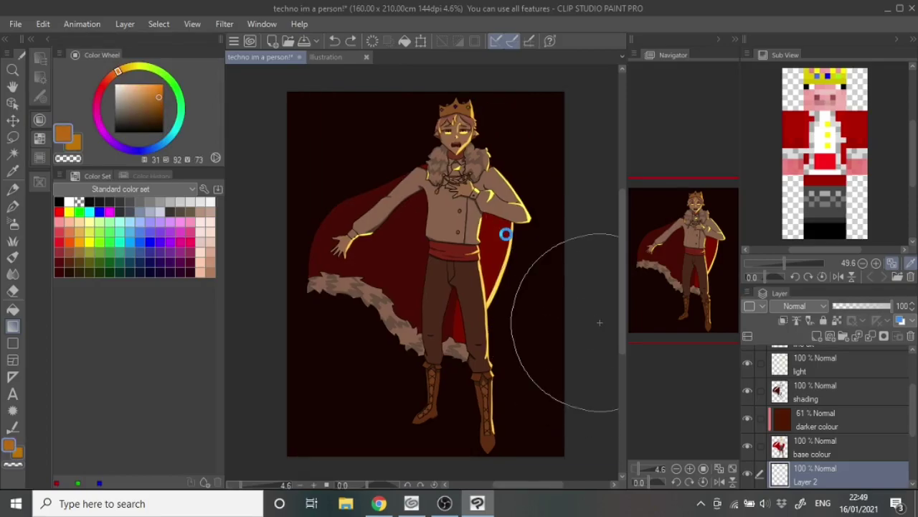
mouse_move(513, 236)
left_mouse_down()
mouse_move(505, 322)
mouse_move(488, 266)
mouse_move(500, 230)
mouse_move(495, 215)
left_mouse_up()
Step: Spread the orange glow, set its layer opacity to 52%, and airbrush a brighter orange band along the canvas edge on a new layer
left_click(261, 23)
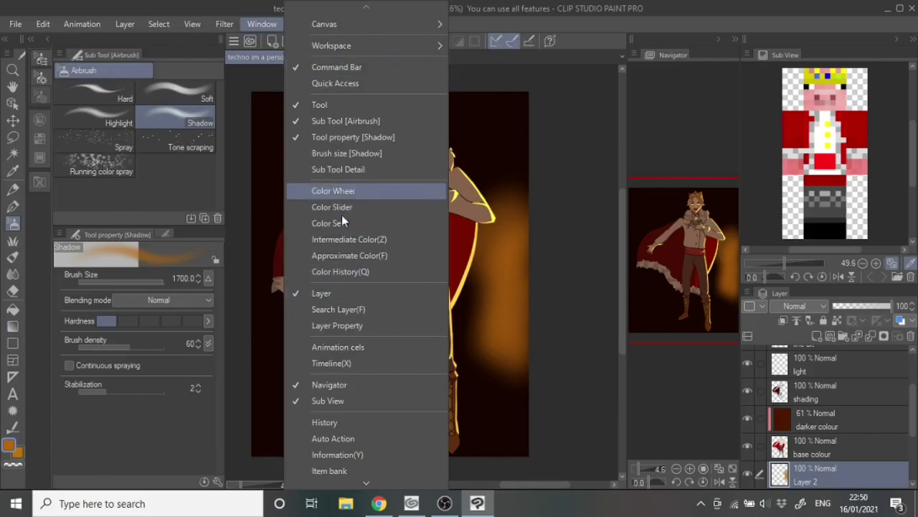
left_click(224, 23)
mouse_move(243, 41)
left_click(469, 302)
mouse_move(503, 169)
left_mouse_down()
mouse_move(470, 309)
mouse_move(454, 324)
left_mouse_up()
left_click_drag(892, 306, 863, 305)
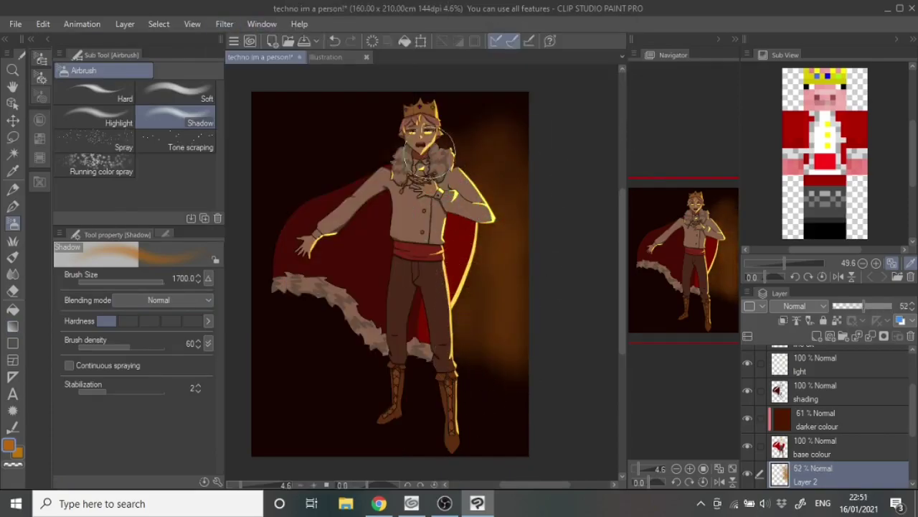
left_click(816, 336)
left_click_drag(528, 179, 520, 374)
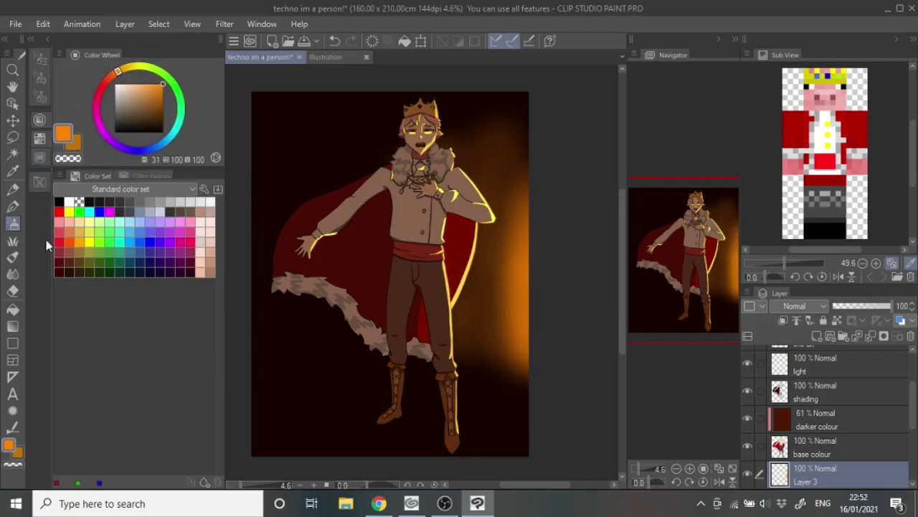
Step: On a new layer directly above the background, draw an uneven ground edge with the G-pen and fill the area beneath it with grey
key("ctrl+shift+n")
key("p")
left_click_drag(266, 402, 416, 460)
key("ctrl+z")
left_click_drag(256, 430, 420, 440)
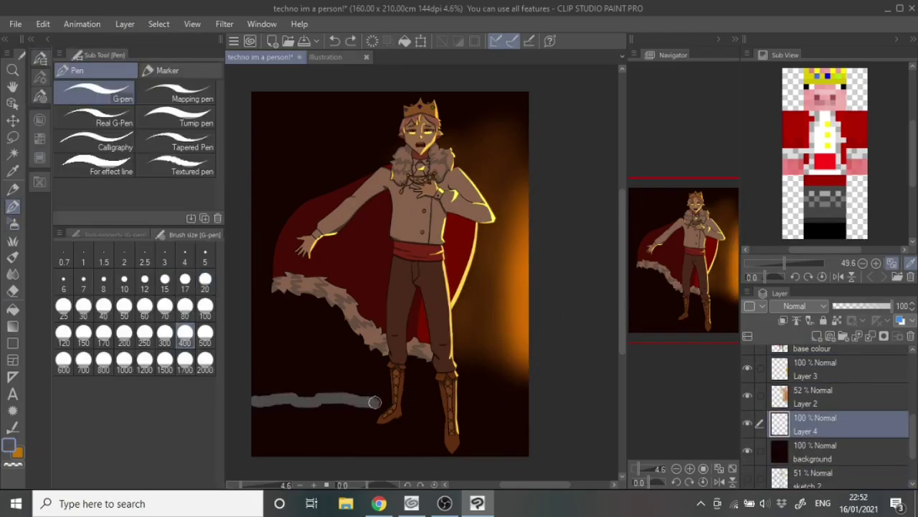
key("ctrl+z")
left_click_drag(252, 366, 467, 381)
key("g")
left_click(345, 450)
left_click_drag(892, 306, 861, 306)
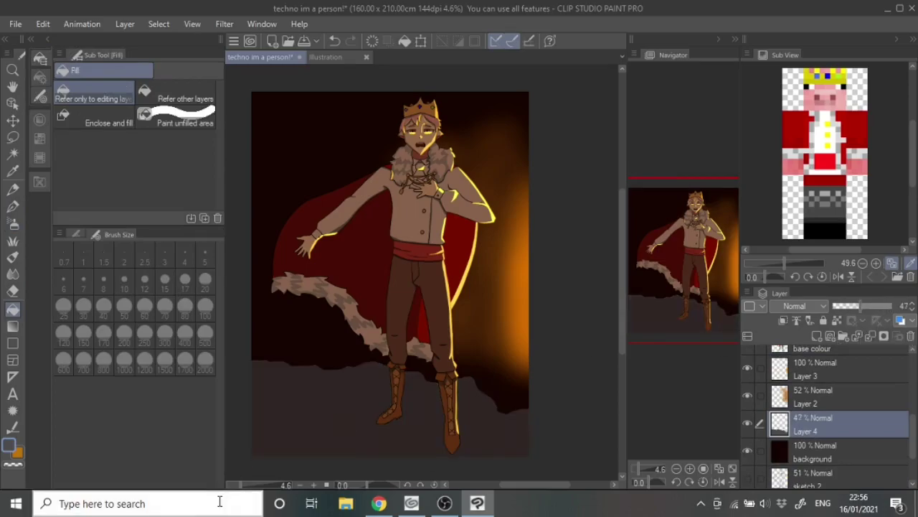
key("ctrl+z")
Step: Paint dark shadows cast by both legs across the grey ground and cover it with a mottled pebble texture
key("w")
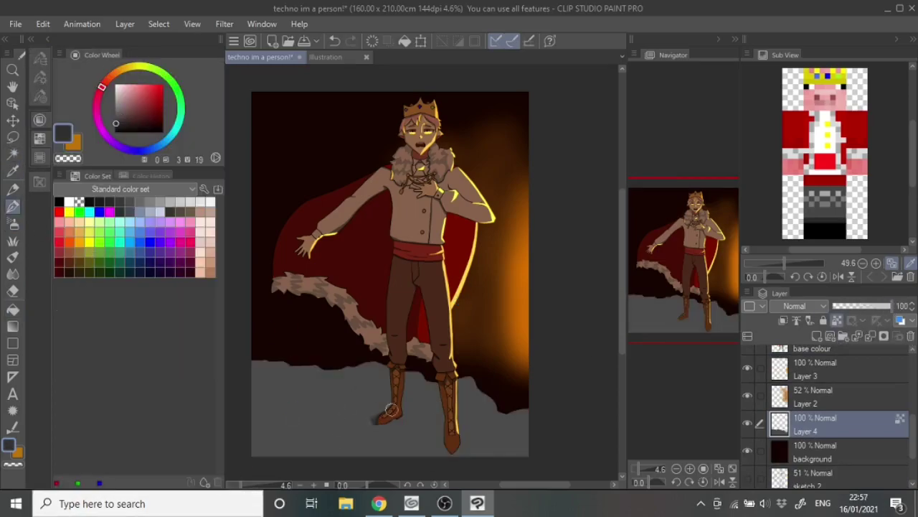
left_click_drag(391, 409, 337, 369)
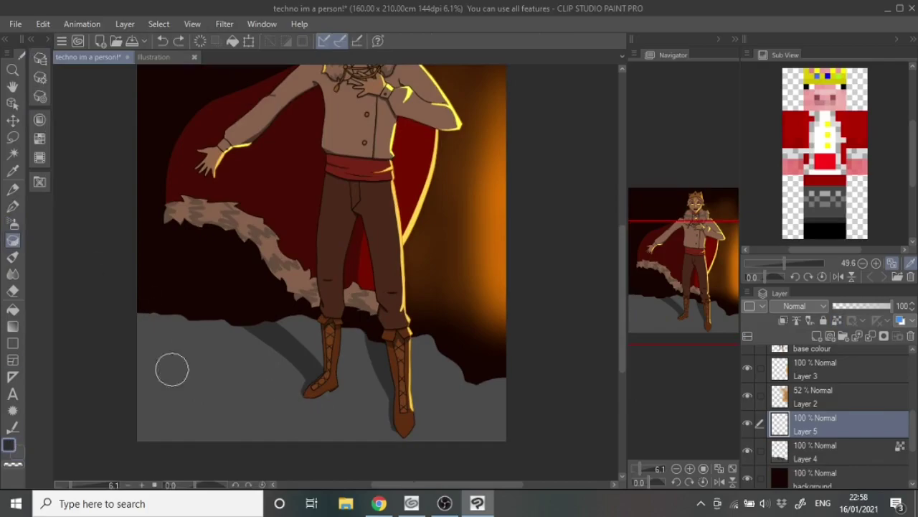
left_click_drag(439, 388, 381, 436)
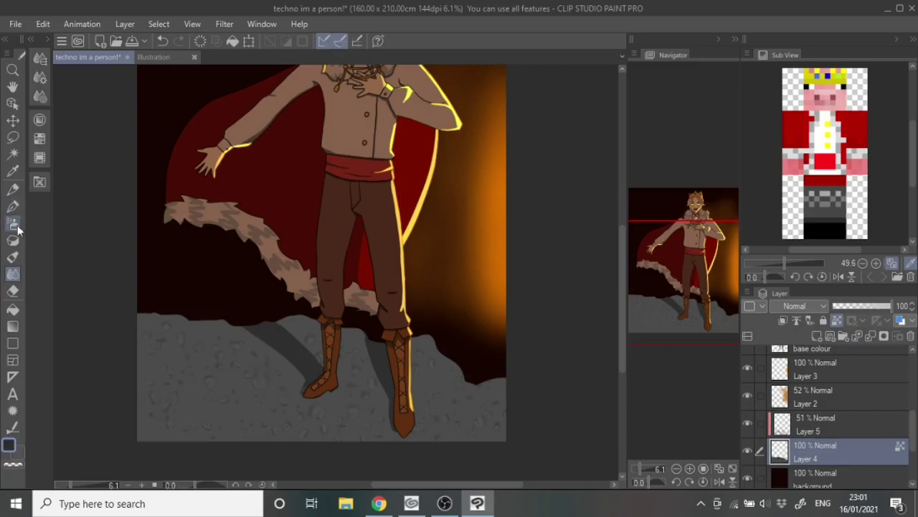
Step: Darken the ground's far edge on a new clipped layer and set the grey ground layer's opacity to 75%
left_click(817, 336)
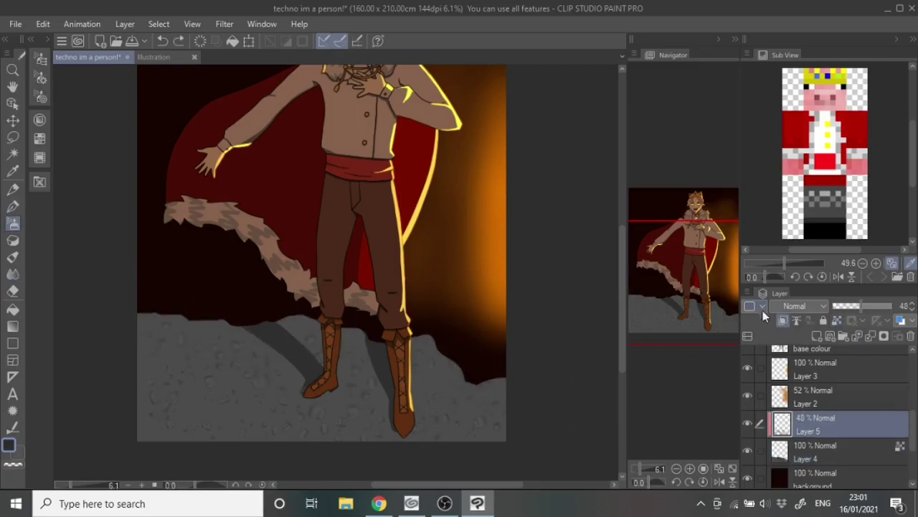
left_click(784, 320)
mouse_move(395, 323)
left_mouse_down()
mouse_move(187, 314)
mouse_move(277, 305)
mouse_move(498, 351)
mouse_move(482, 366)
mouse_move(286, 321)
mouse_move(328, 327)
left_mouse_up()
left_click(825, 477)
left_click_drag(893, 306, 877, 306)
key("ctrl+minus")
Step: On the 52% glow layer, extend the orange glow down over the ground beside the boots
left_click(811, 391)
mouse_move(615, 297)
left_mouse_down()
mouse_move(476, 358)
mouse_move(625, 287)
left_mouse_up()
left_click_drag(739, 394, 732, 394)
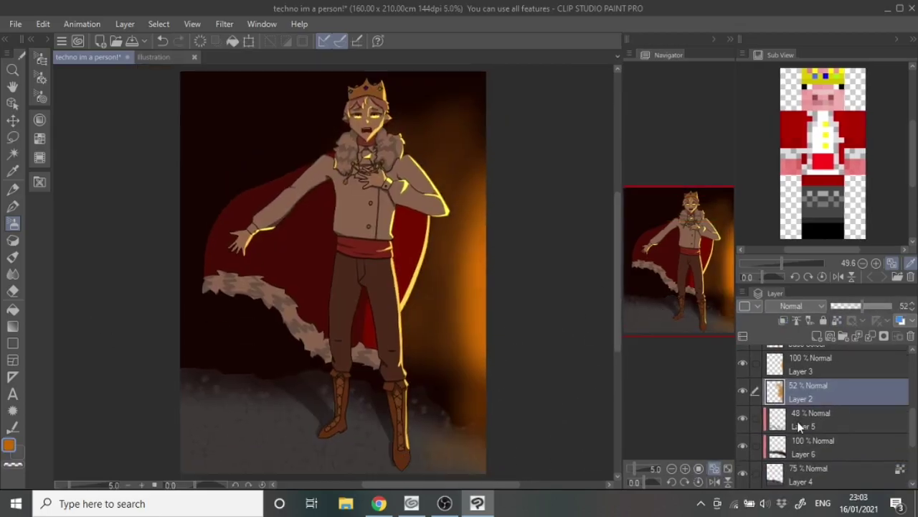
Step: Add a layer and airbrush a soft orange halo along the outer edge of the bent arm's sleeve and elbow
left_click(811, 366)
left_click(817, 336)
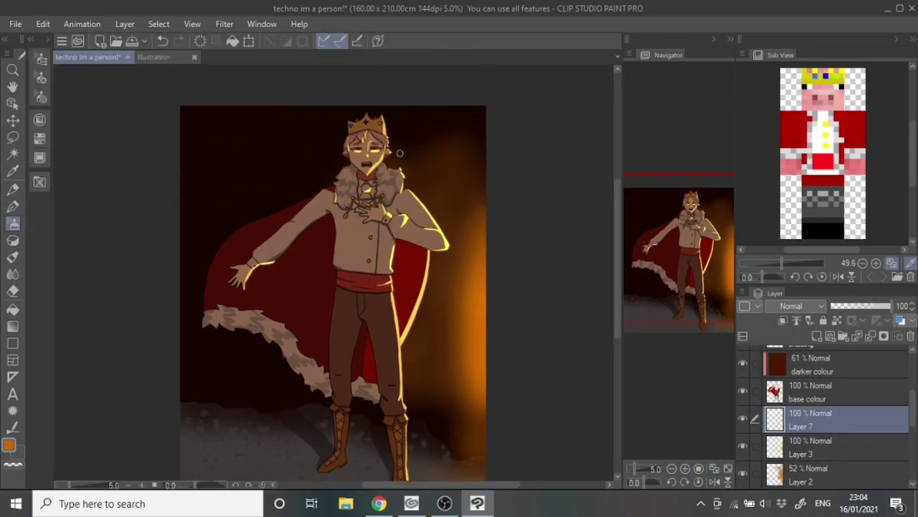
key("ctrl+plus")
key("ctrl+plus")
key("ctrl+plus")
key("ctrl+plus")
key("ctrl+plus")
left_click_drag(615, 237, 616, 260)
left_click_drag(811, 420, 833, 436)
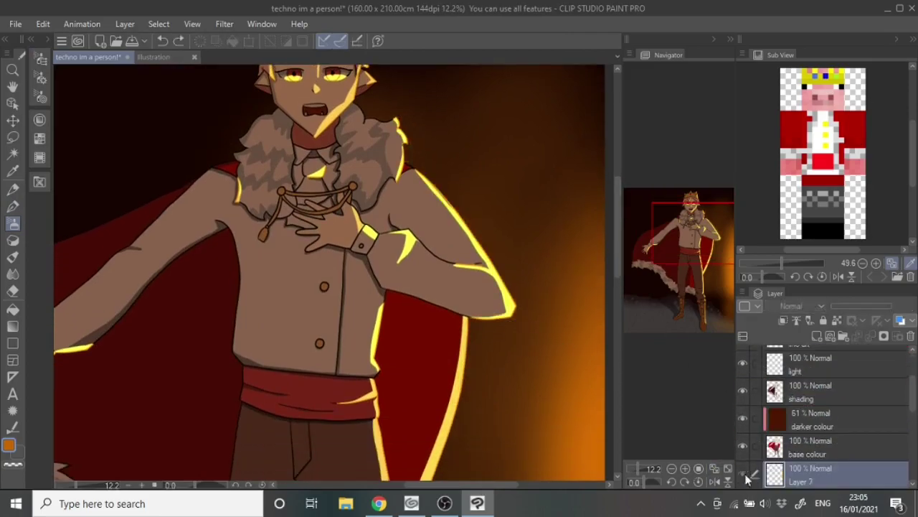
left_click_drag(423, 172, 513, 308)
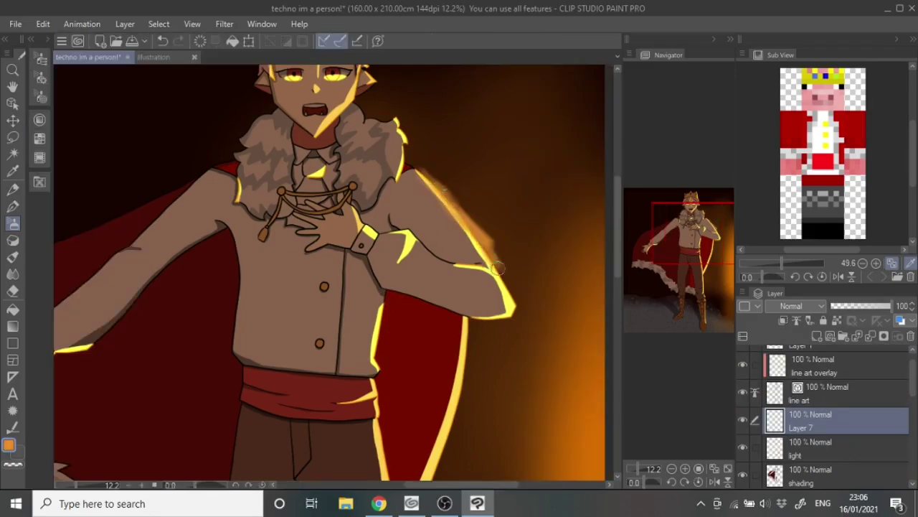
left_click_drag(454, 265, 494, 268)
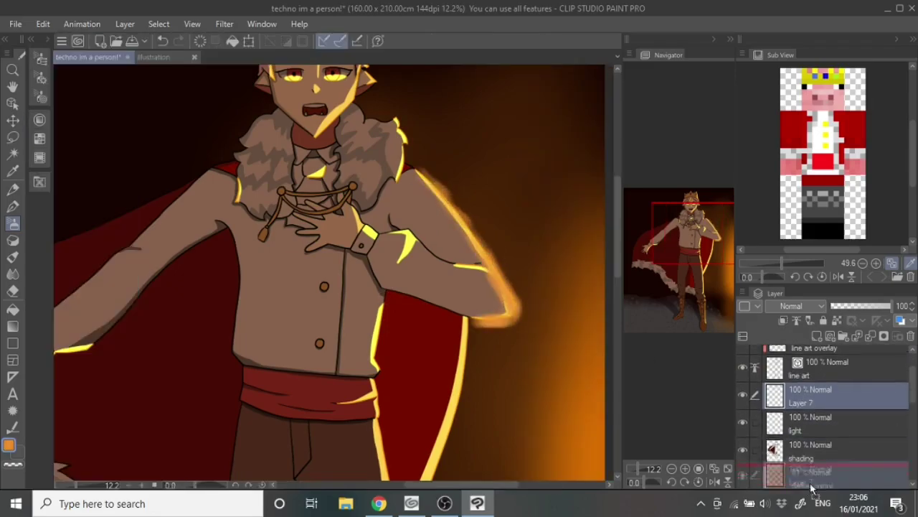
Step: Move the halo layer below the base colour, continue the halo along the cape's lit edge and set its opacity to 30%
scroll(370, 151, "up", 5)
scroll(592, 254, "down", 10)
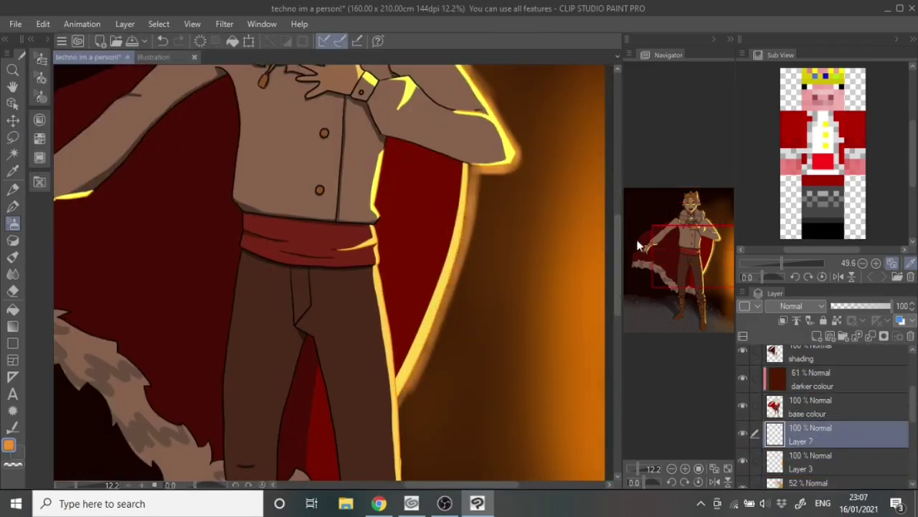
key("ctrl+0")
left_click(850, 306)
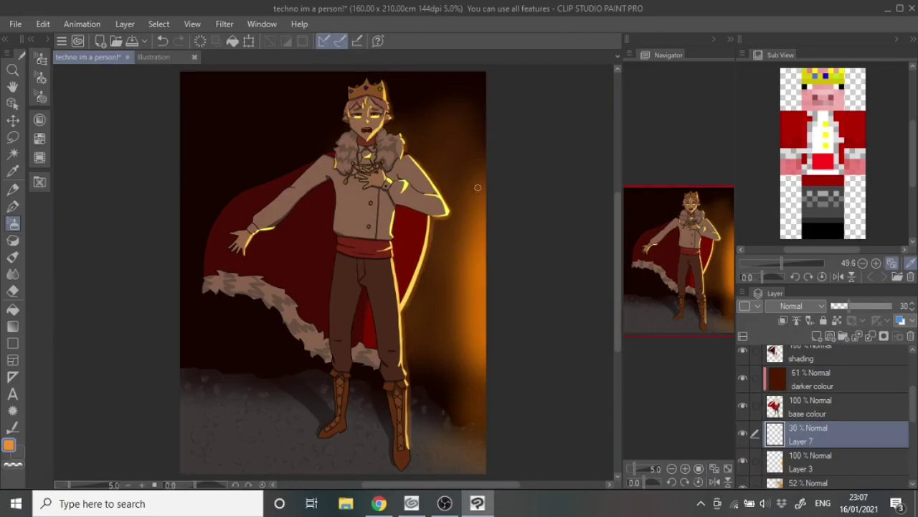
Step: Airbrush faint orange smoke wisps across the dark backdrop on new layers, setting their opacities to 34% and 12%
scroll(477, 187, "up", 3)
scroll(402, 215, "down", 3)
left_click(182, 113)
mouse_move(538, 144)
left_mouse_down()
mouse_move(545, 215)
mouse_move(529, 123)
mouse_move(545, 229)
left_mouse_up()
scroll(430, 215, "down", 2)
left_click_drag(298, 173, 316, 188)
key("ctrl+z")
left_click_drag(893, 305, 834, 305)
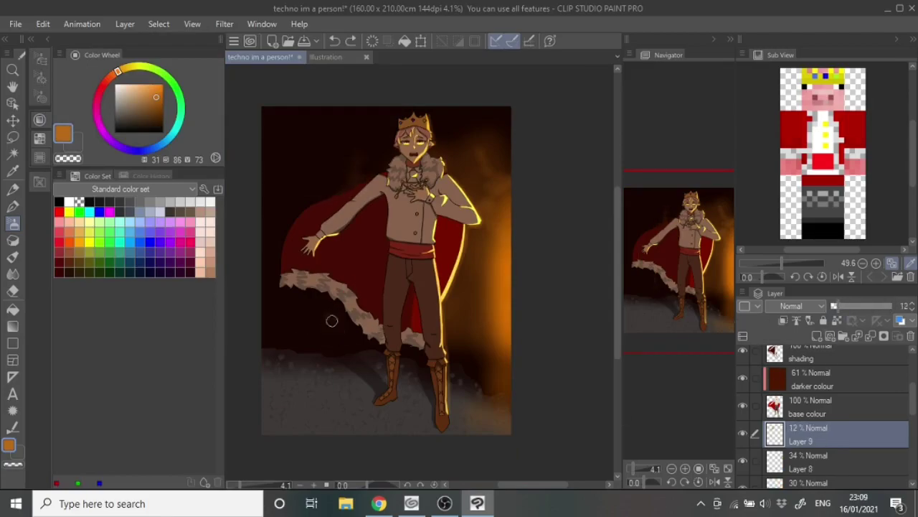
Step: Add a layer at the top of the stack and dab a trial orange ember above the cape with the Soft airbrush
key("ctrl+shift+n")
left_click(41, 59)
left_click_drag(289, 167, 298, 169)
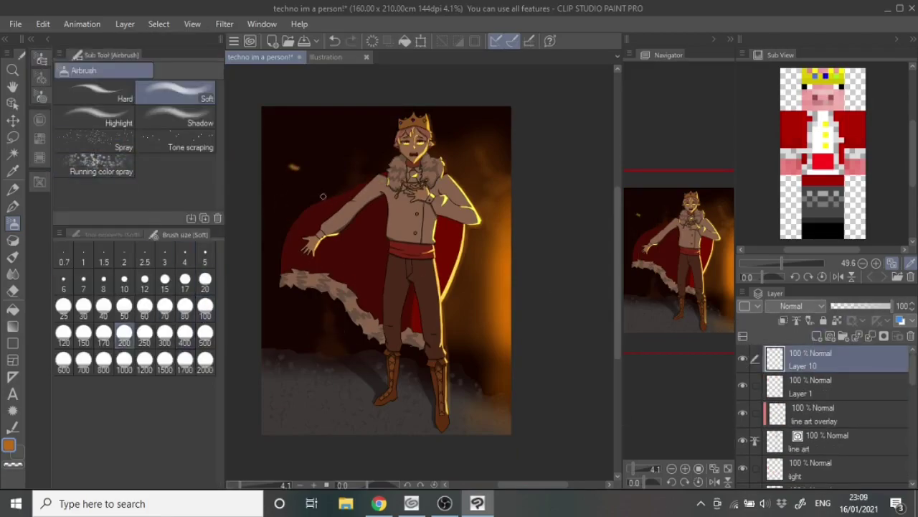
Step: Draw small yellow embers of varied size with the G-pen on the glowing backdrop beside the head and bent arm
scroll(332, 184, "up", 2)
key("p")
key("b")
key("p")
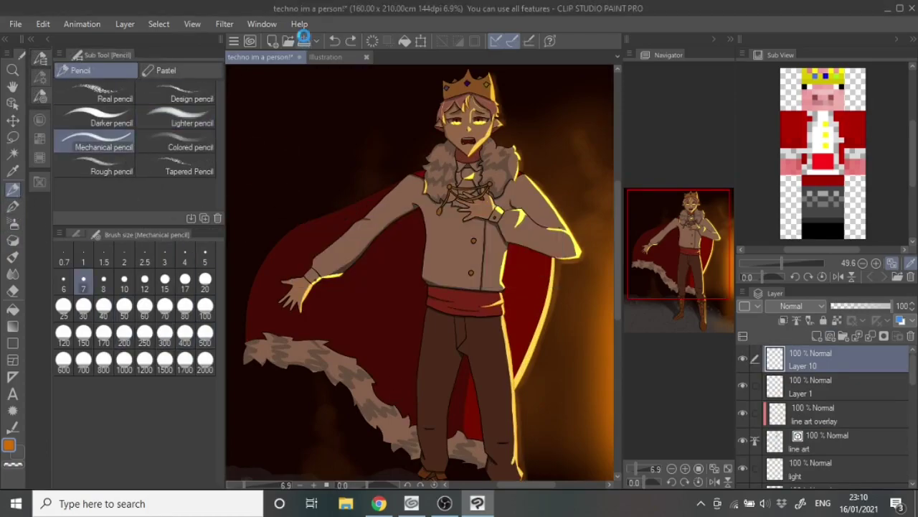
key("p")
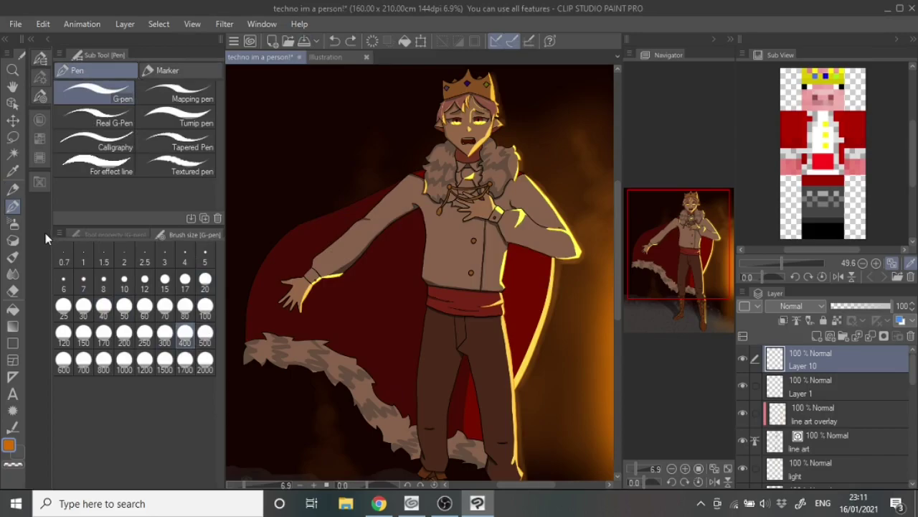
key("b")
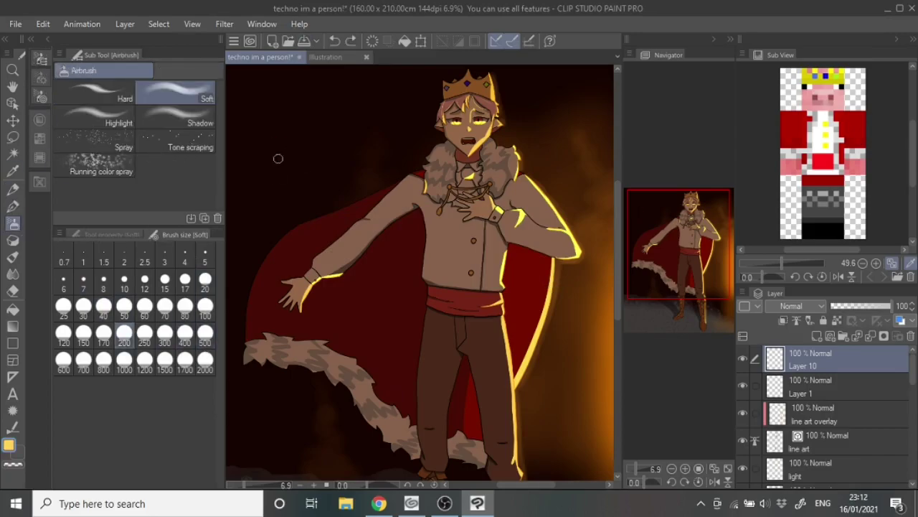
key("p")
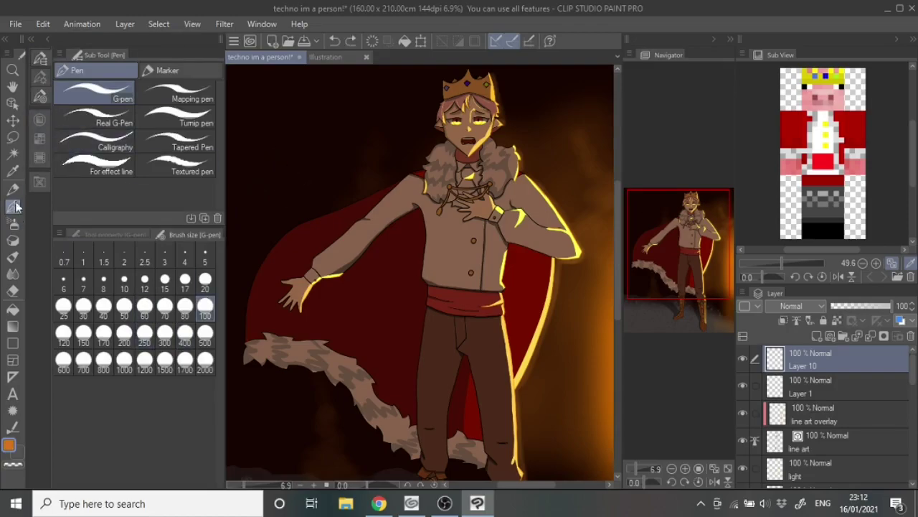
key("p")
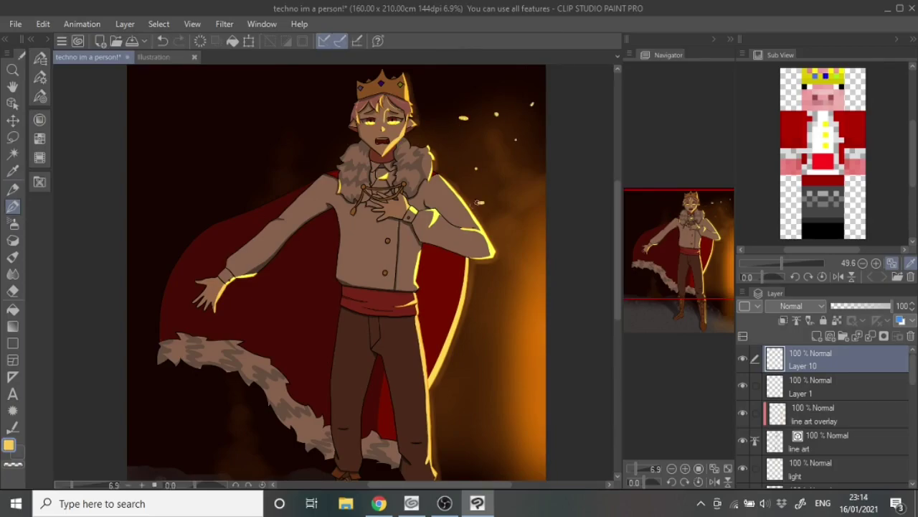
Step: Scatter more yellow embers over the character, cape and dark backdrop, and set the ember layer's opacity to 77%
scroll(410, 132, "up", 1)
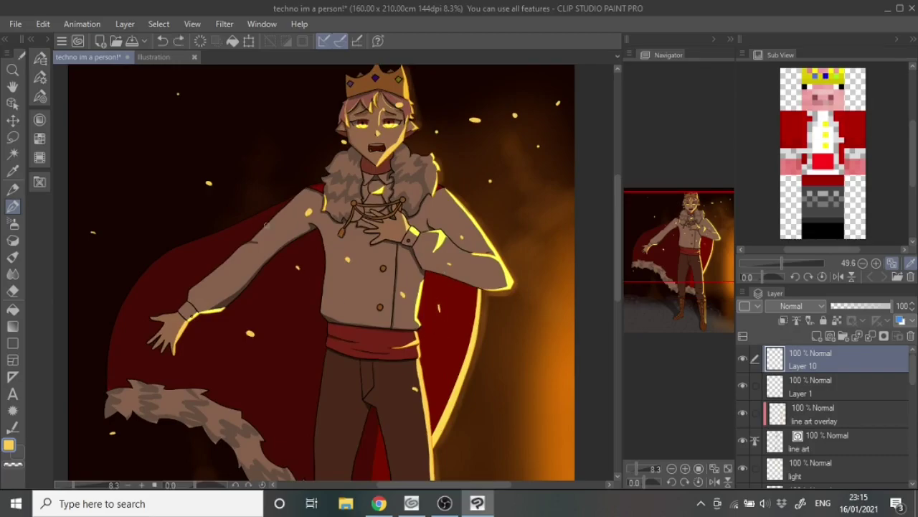
scroll(340, 85, "down", 1)
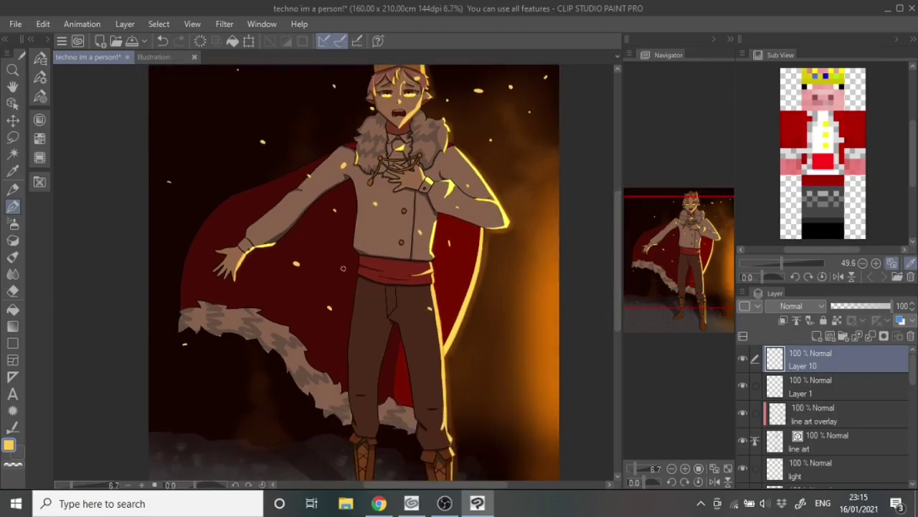
scroll(345, 272, "down", 2)
scroll(621, 257, "down", 1)
left_click_drag(893, 306, 876, 306)
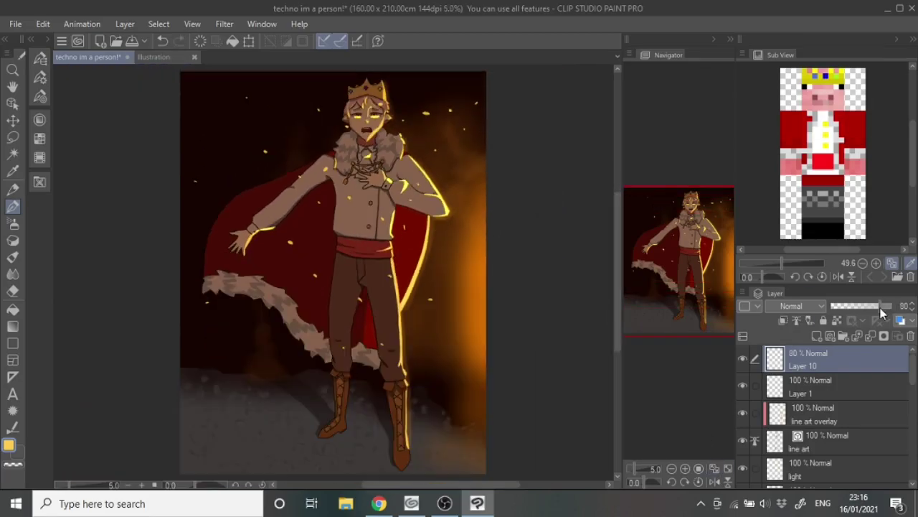
Step: Add a layer beneath the ember layer and airbrush orange-red glows around the embers over the torso and cape
left_click(39, 58)
left_click(141, 105)
left_click(12, 223)
scroll(297, 205, "up", 1)
scroll(344, 188, "up", 3)
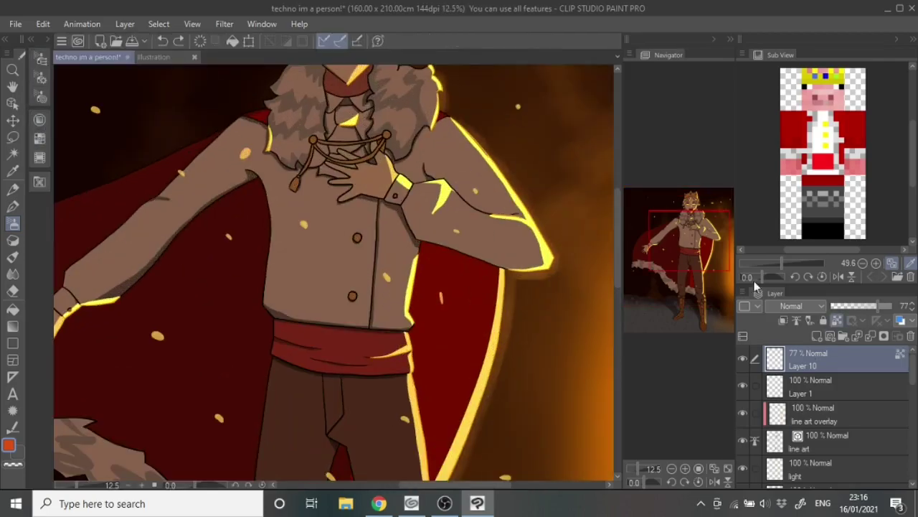
key("ctrl+shift+n")
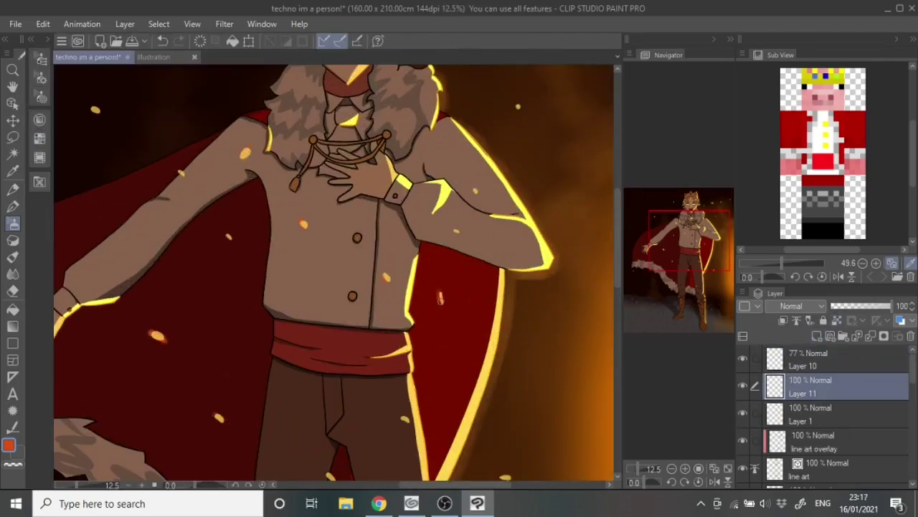
scroll(408, 421, "down", 2)
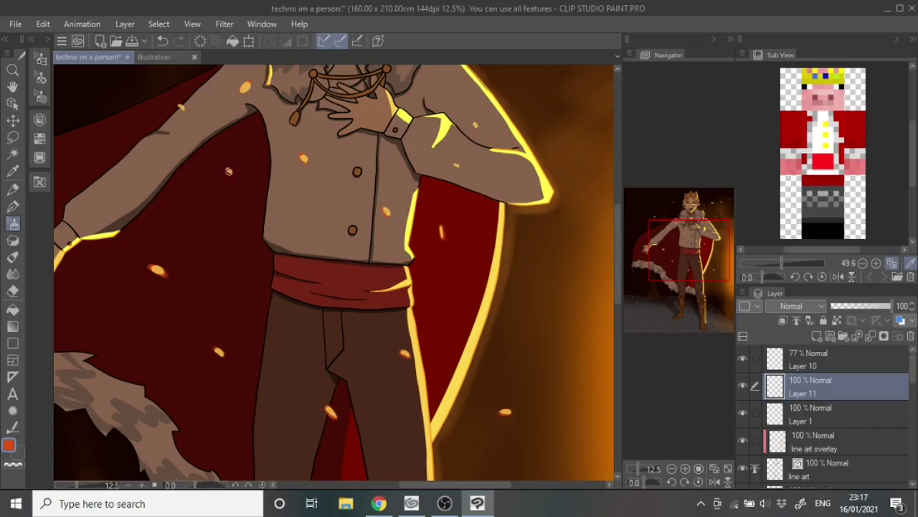
Step: Airbrush orange glows around the remaining embers near the head, backdrop and legs, and set the glow layer's opacity to 81%
scroll(228, 169, "up", 6)
scroll(221, 284, "down", 1)
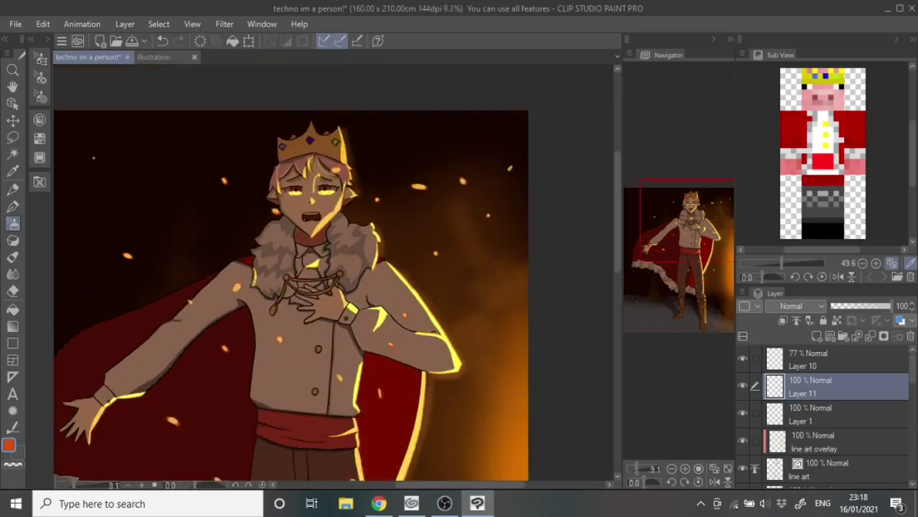
scroll(221, 284, "down", 1)
scroll(378, 362, "down", 4)
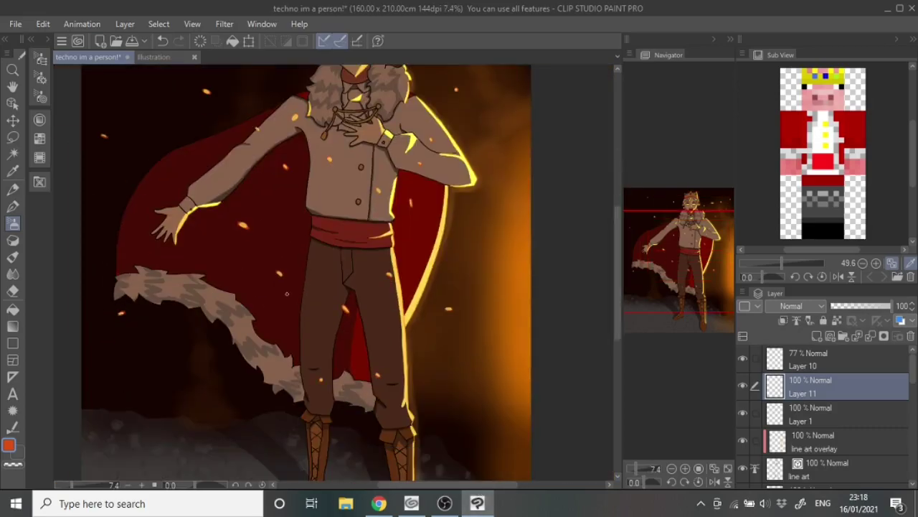
scroll(286, 294, "down", 1)
scroll(286, 294, "down", 1)
mouse_move(890, 306)
left_mouse_down()
mouse_move(836, 305)
mouse_move(881, 306)
left_mouse_up()
left_click(912, 321)
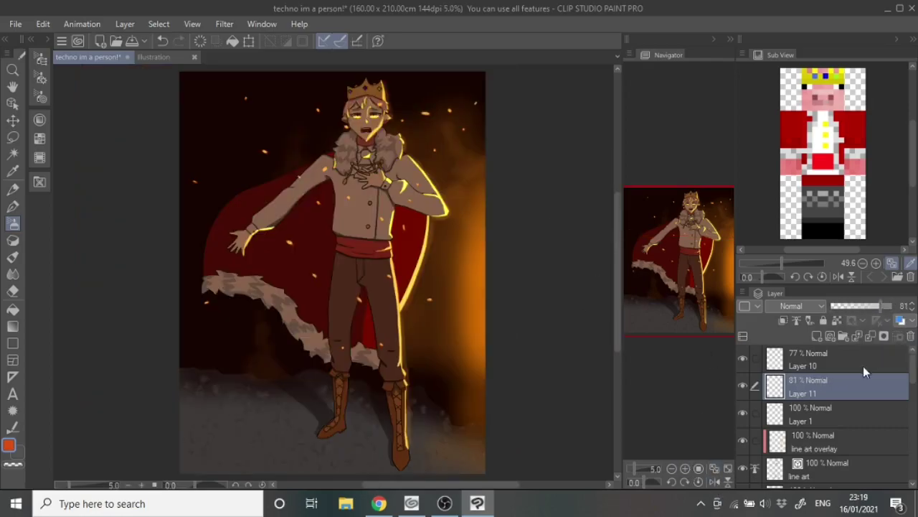
Step: Create a "highlights" layer, paint golden highlights inside a selection of the chest cord, and move the layer below the line art
scroll(863, 371, "up", 1)
left_click(814, 358)
scroll(367, 209, "up", 5)
left_click(39, 120)
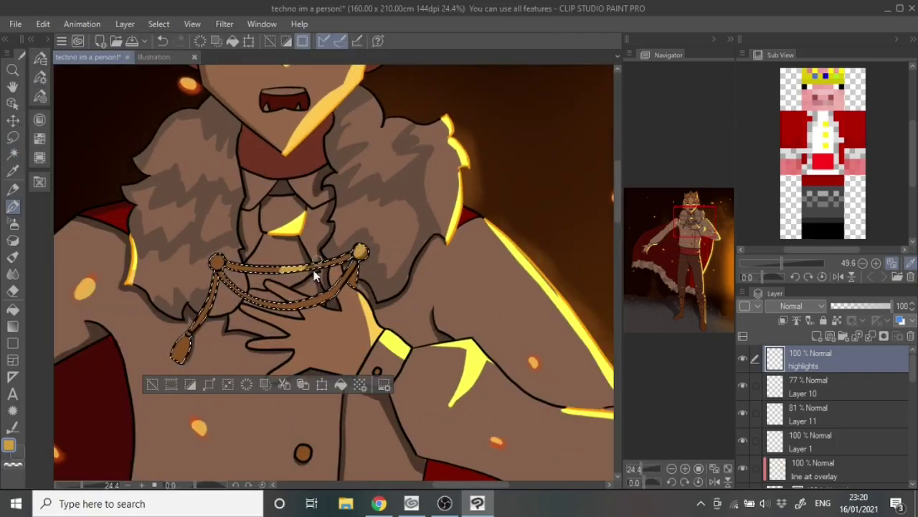
key("ctrl+d")
left_click_drag(811, 359, 823, 442)
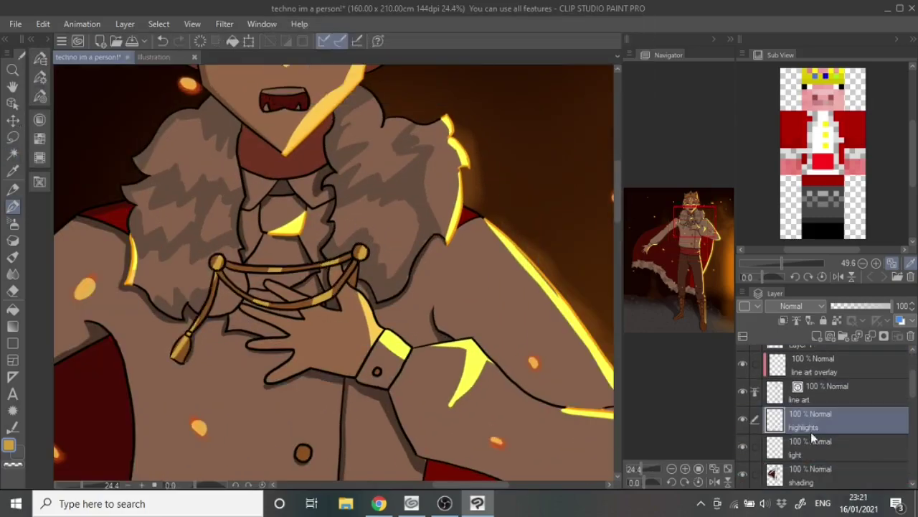
Step: Undo back to the cord selection, repaint the chest cord's gold highlights on the highlights layer, and highlight the coat buttons
key("ctrl+z")
left_click(39, 120)
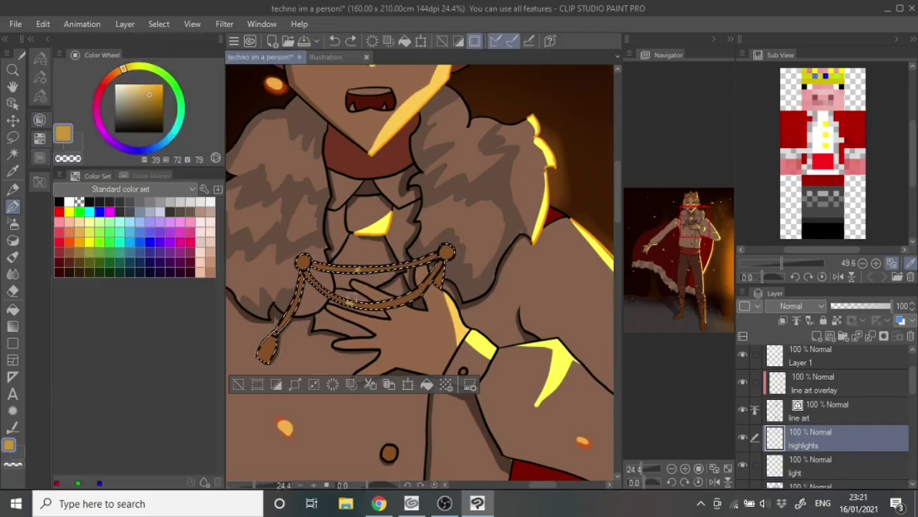
scroll(619, 236, "down", 5)
scroll(620, 237, "up", 8)
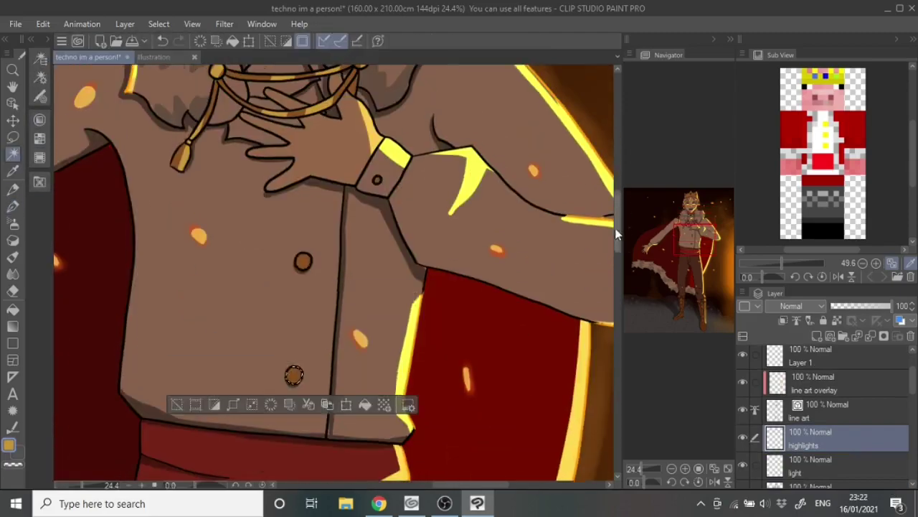
Step: Paint diagonal gold highlight bands across the selected crown and set the highlights layer's opacity to 40%
key("p")
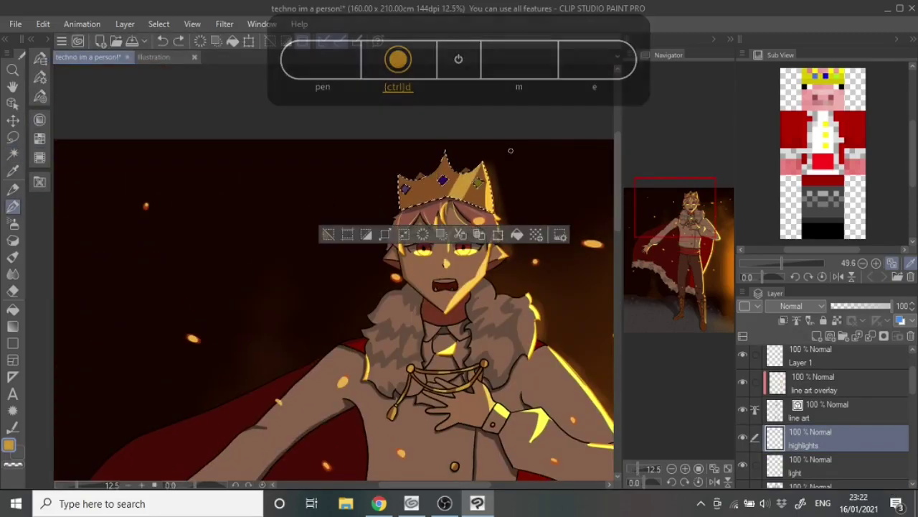
scroll(511, 153, "up", 2)
left_click_drag(892, 306, 855, 305)
key("ctrl+d")
scroll(592, 187, "down", 3)
scroll(592, 187, "up", 3)
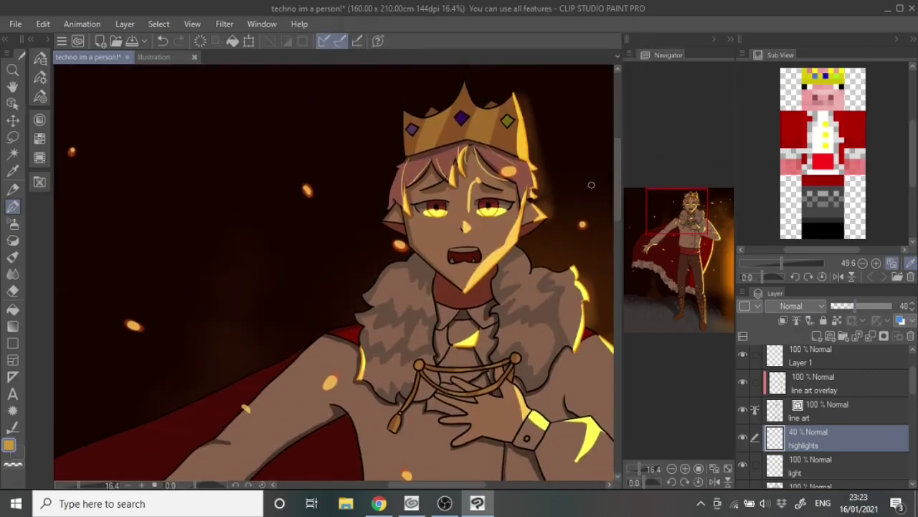
Step: Shade the crown's gems with darker purple and olive tones on the shading layer
scroll(913, 387, "down", 2)
left_click(825, 404)
scroll(460, 122, "up", 5)
left_click(256, 256)
left_click(40, 120)
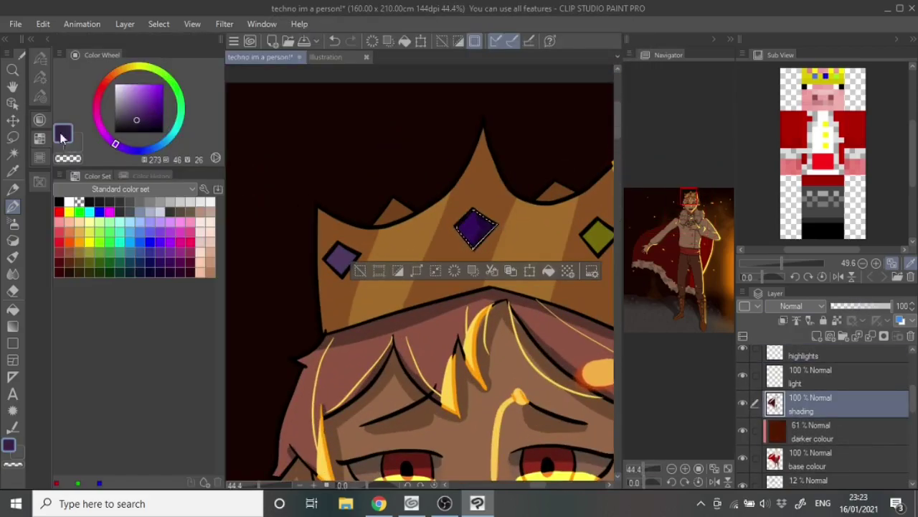
left_click(713, 468)
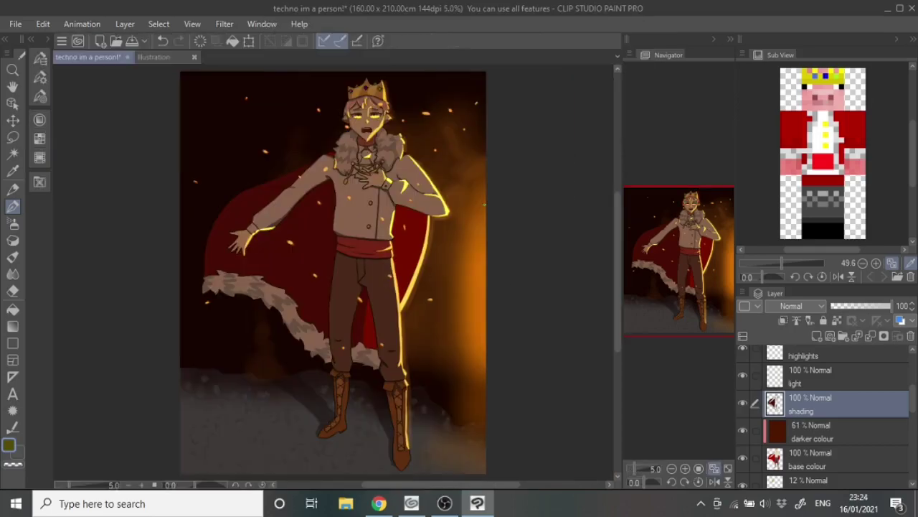
Step: Add a layer at the top of the stack and airbrush the words "IM A" in light orange beside the legs
scroll(900, 441, "down", 5)
left_click(817, 336)
left_click(39, 120)
left_click(71, 112)
left_click(13, 223)
left_click_drag(224, 338, 190, 337)
key("ctrl+z")
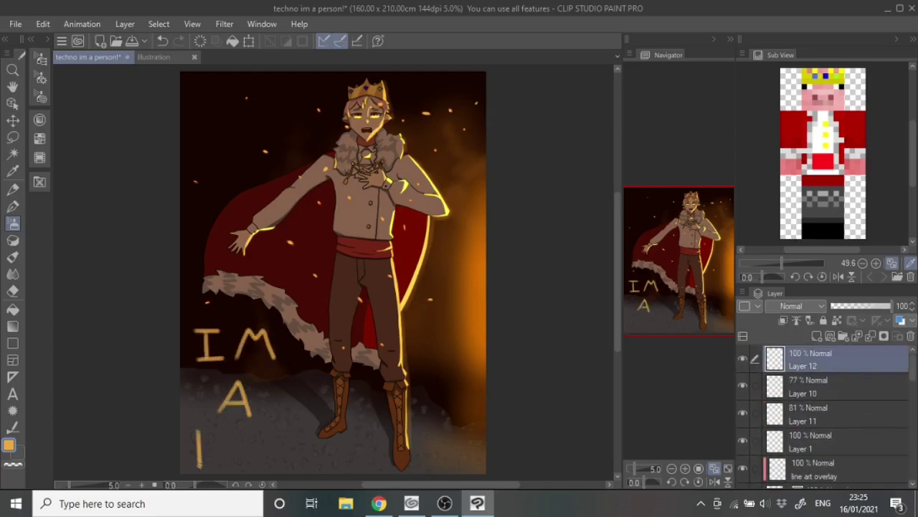
Step: Airbrush the letters "PERSO" in light orange along the ground at the character's feet
left_click_drag(228, 446, 246, 446)
left_click_drag(229, 464, 258, 462)
mouse_move(271, 429)
left_mouse_down()
mouse_move(272, 464)
mouse_move(273, 446)
left_mouse_up()
left_click_drag(275, 446, 294, 464)
left_click_drag(327, 429, 323, 456)
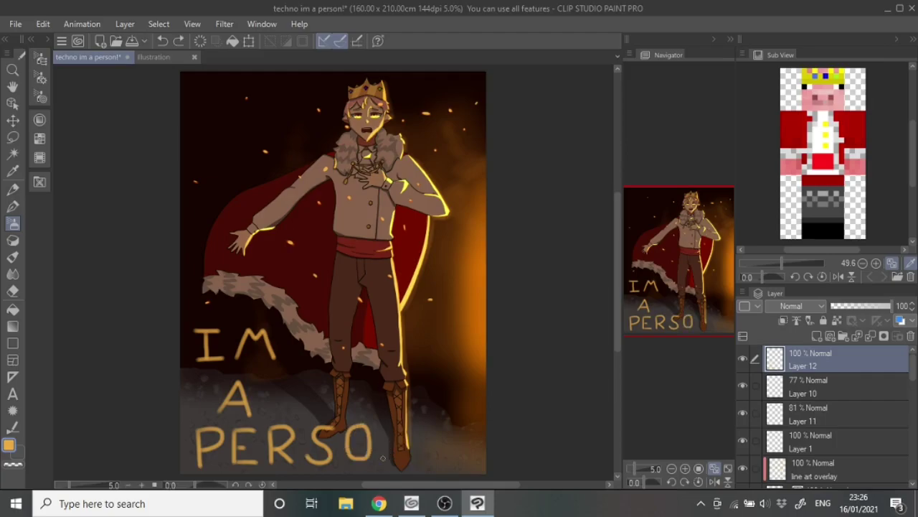
Step: Complete the light orange lettering with "N!" so the caption reads "IM A PERSON!"
mouse_move(194, 319)
left_mouse_down()
mouse_move(204, 363)
mouse_move(287, 358)
left_mouse_up()
key("ctrl+d")
left_click(39, 120)
left_click(222, 340)
mouse_move(222, 341)
left_mouse_down()
mouse_move(337, 454)
mouse_move(492, 420)
left_mouse_up()
key("Delete")
left_click(39, 120)
left_click(219, 384)
mouse_move(219, 384)
left_mouse_down()
mouse_move(405, 438)
mouse_move(510, 450)
left_mouse_up()
key("Delete")
mouse_move(224, 337)
left_mouse_down()
mouse_move(224, 431)
mouse_move(452, 459)
mouse_move(219, 353)
mouse_move(519, 470)
left_mouse_up()
key("Delete")
Step: Change the lettering layer's blending mode to Add (Glow) and save the illustration
left_click(800, 306)
left_click(796, 136)
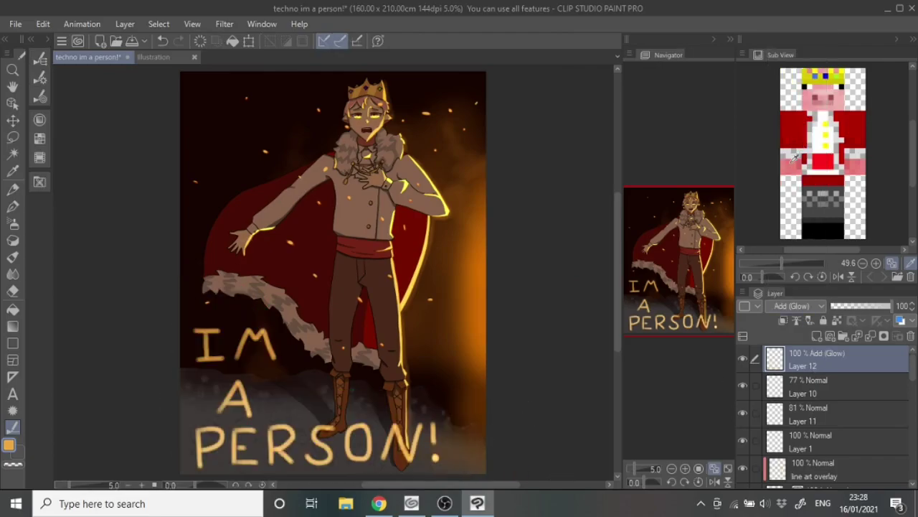
left_click(132, 41)
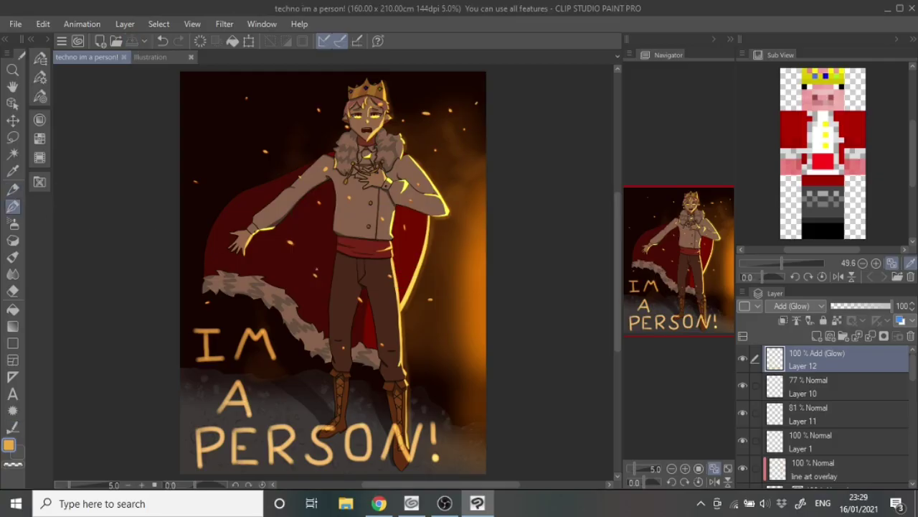